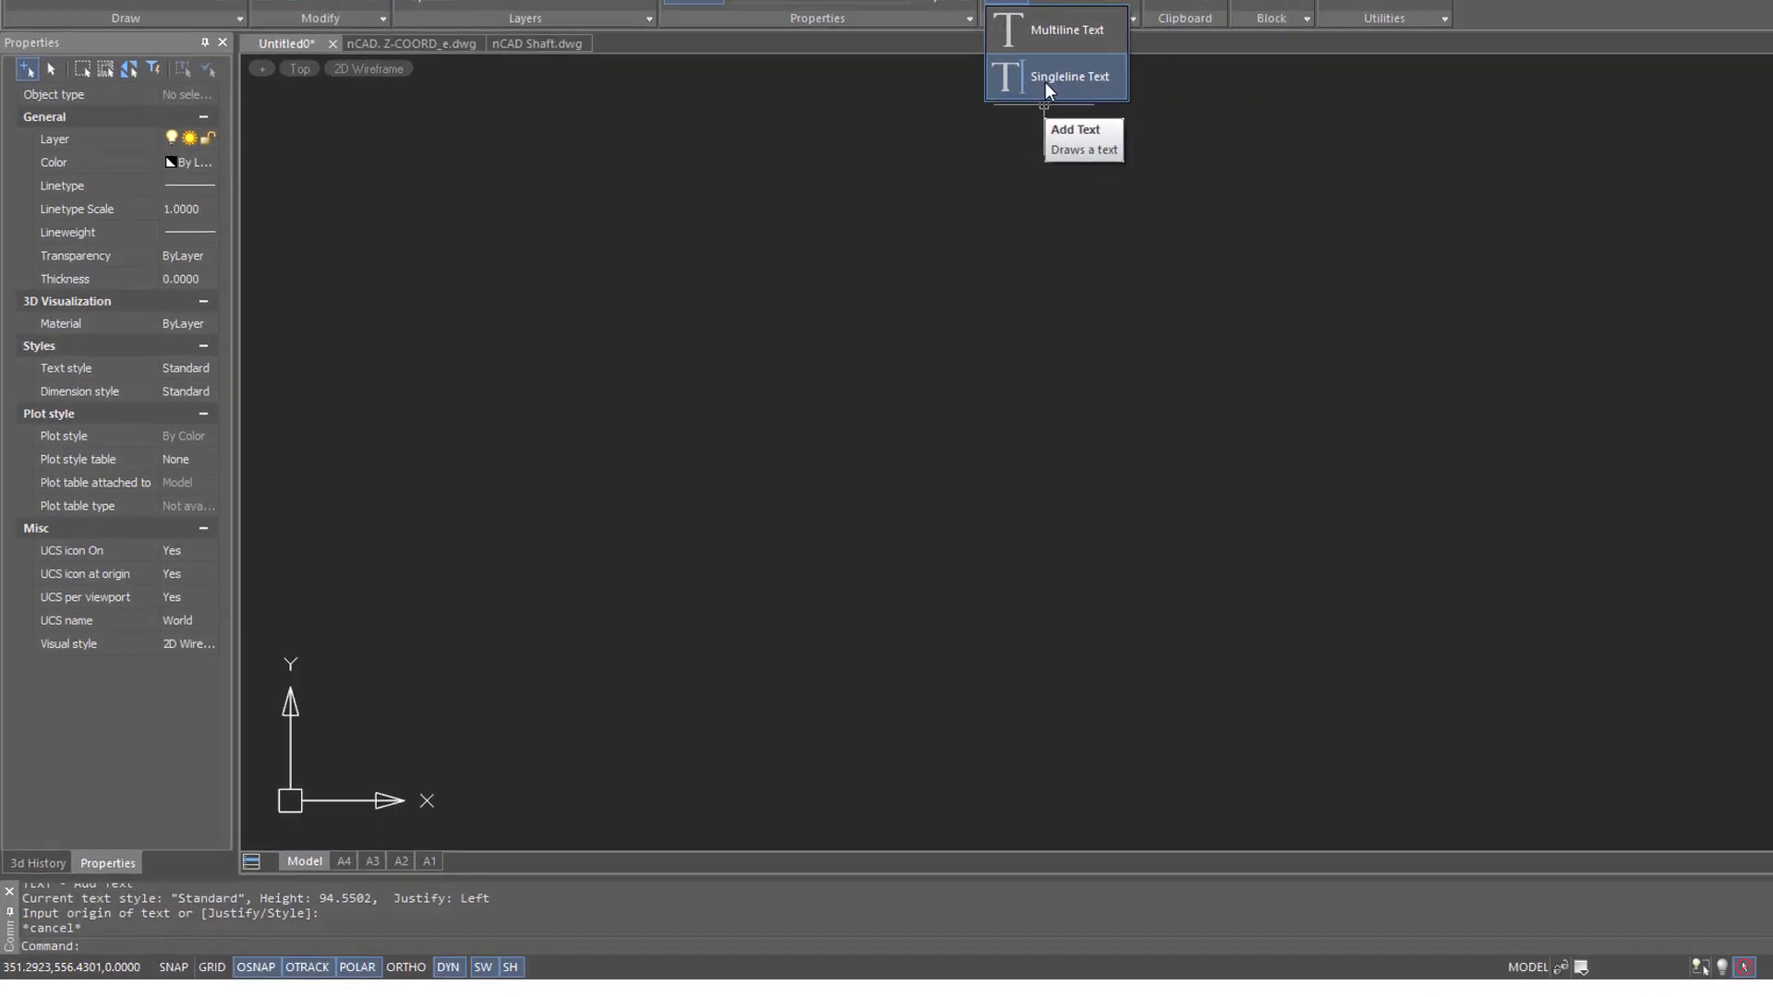
Place the origin of a single-line text near the UCS icon, with text height 90 and rotation 0.
{"action": "left_click", "coordinate": [937, 152]}
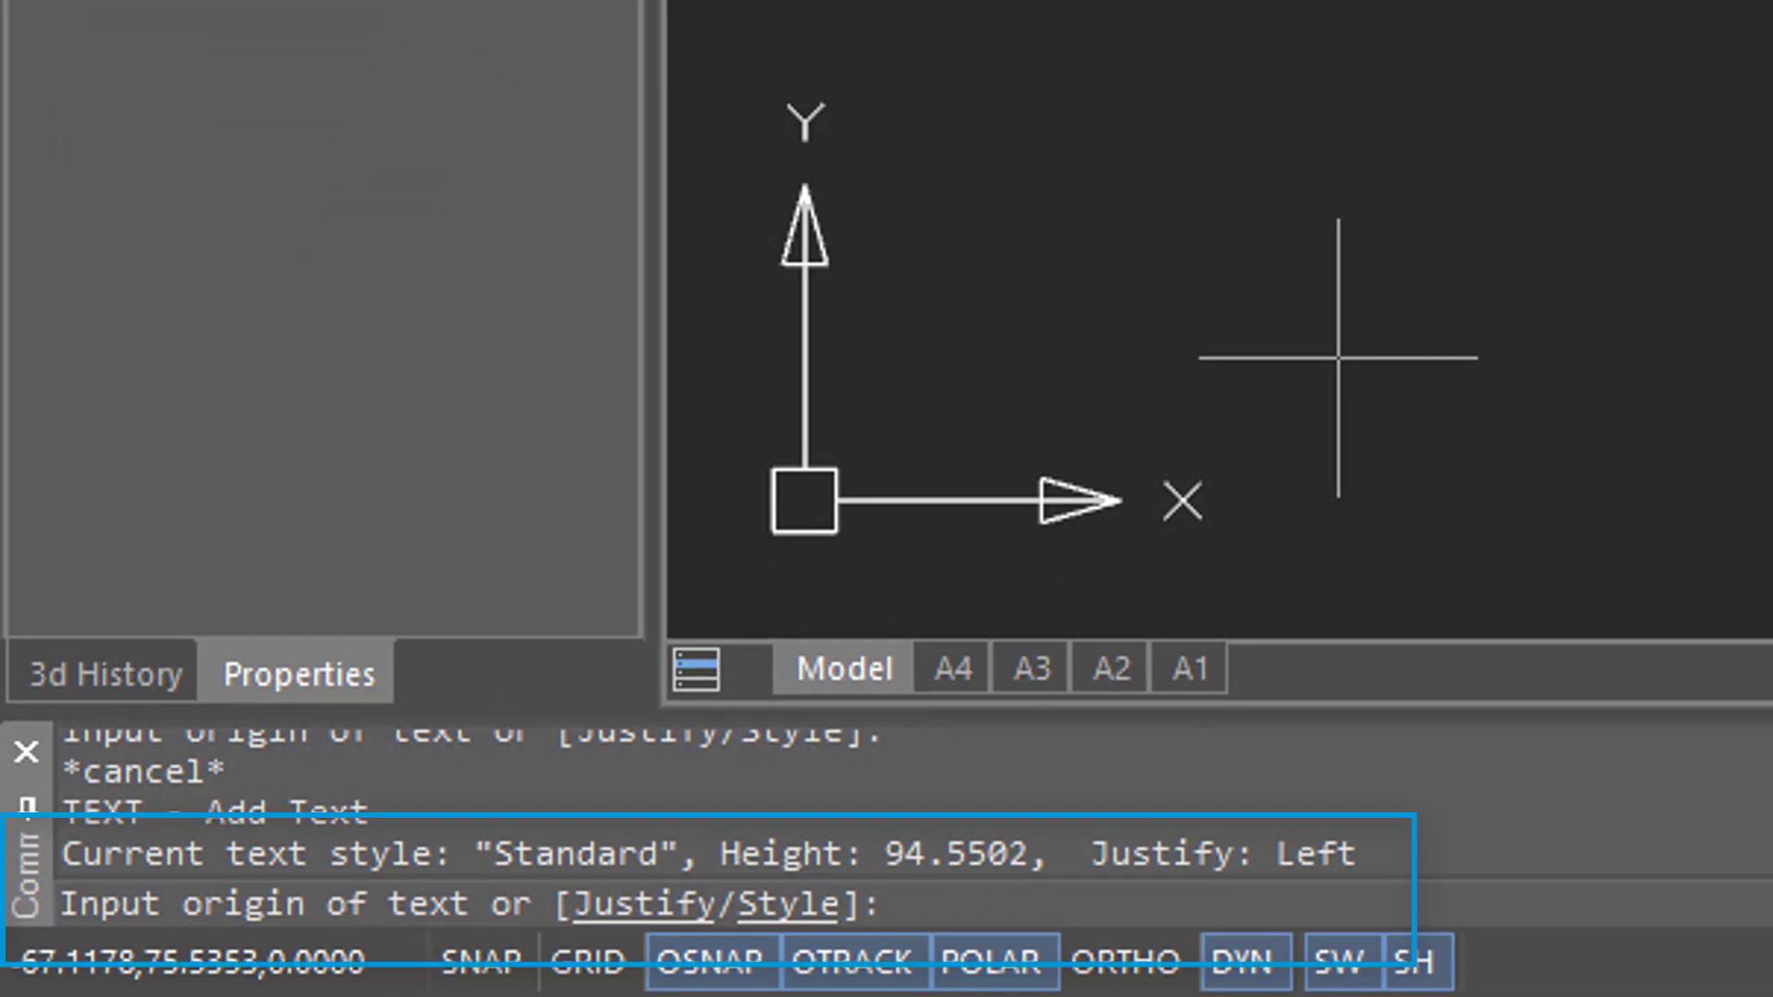
{"action": "left_click", "coordinate": [1338, 352]}
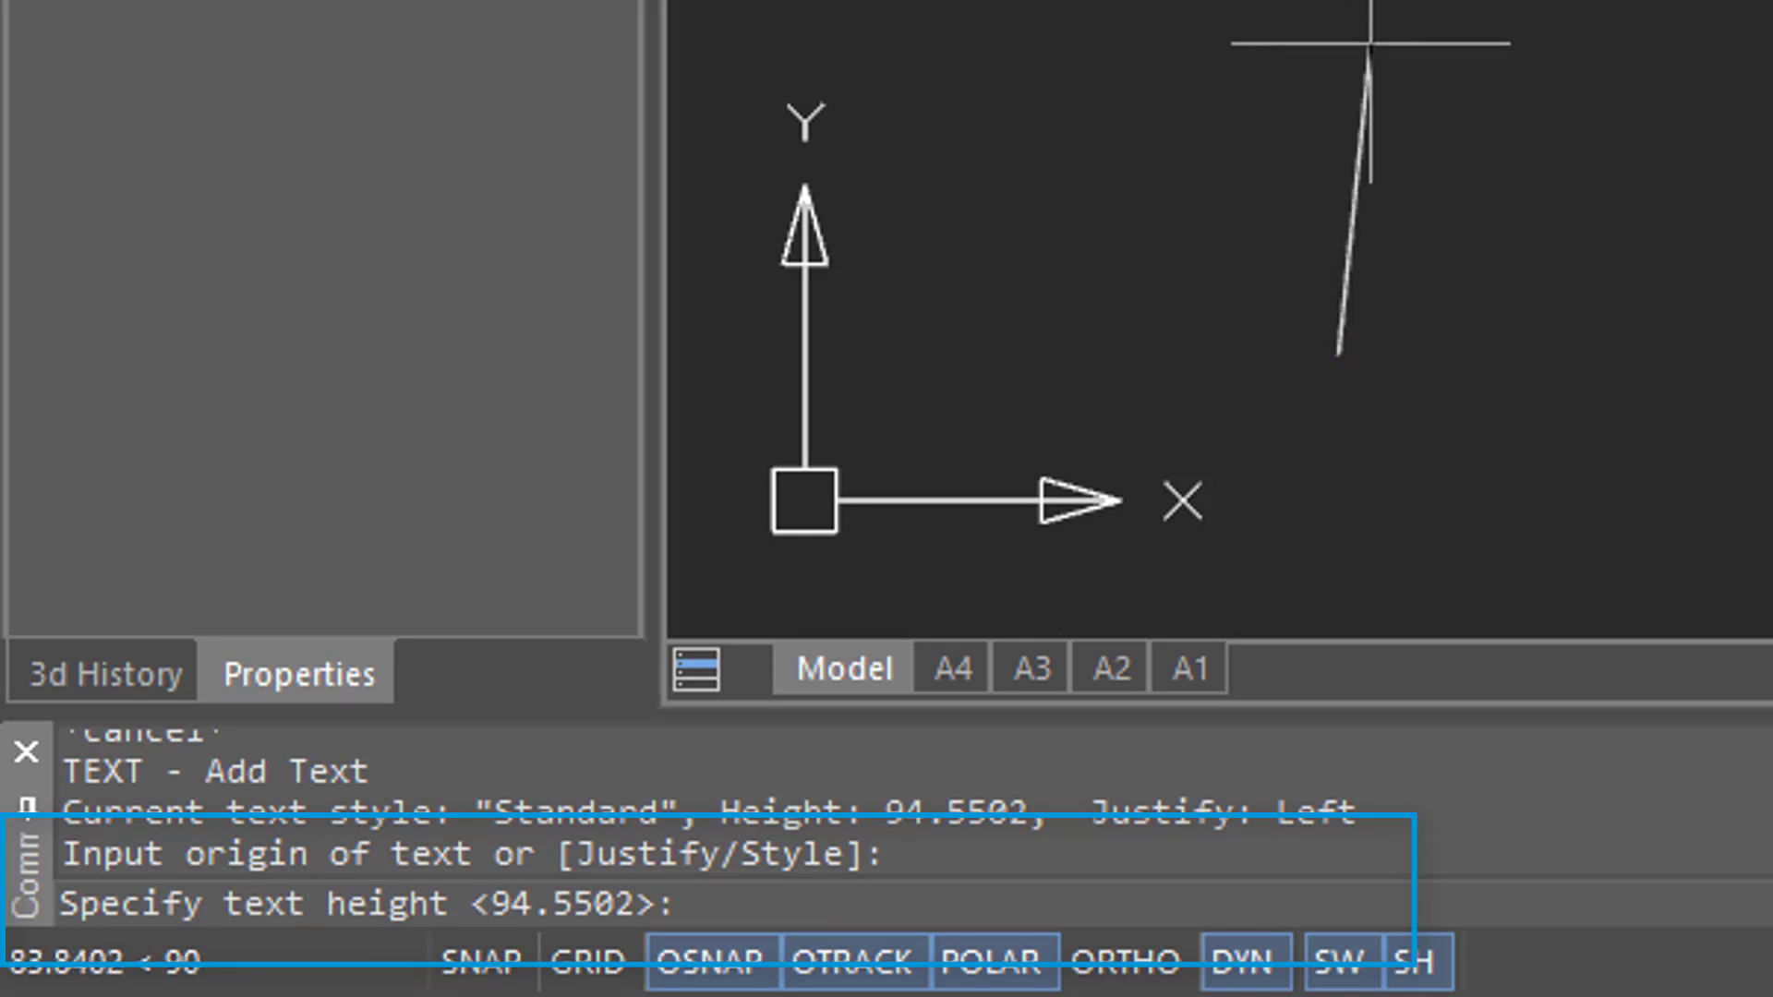
{"action": "type", "text": "90"}
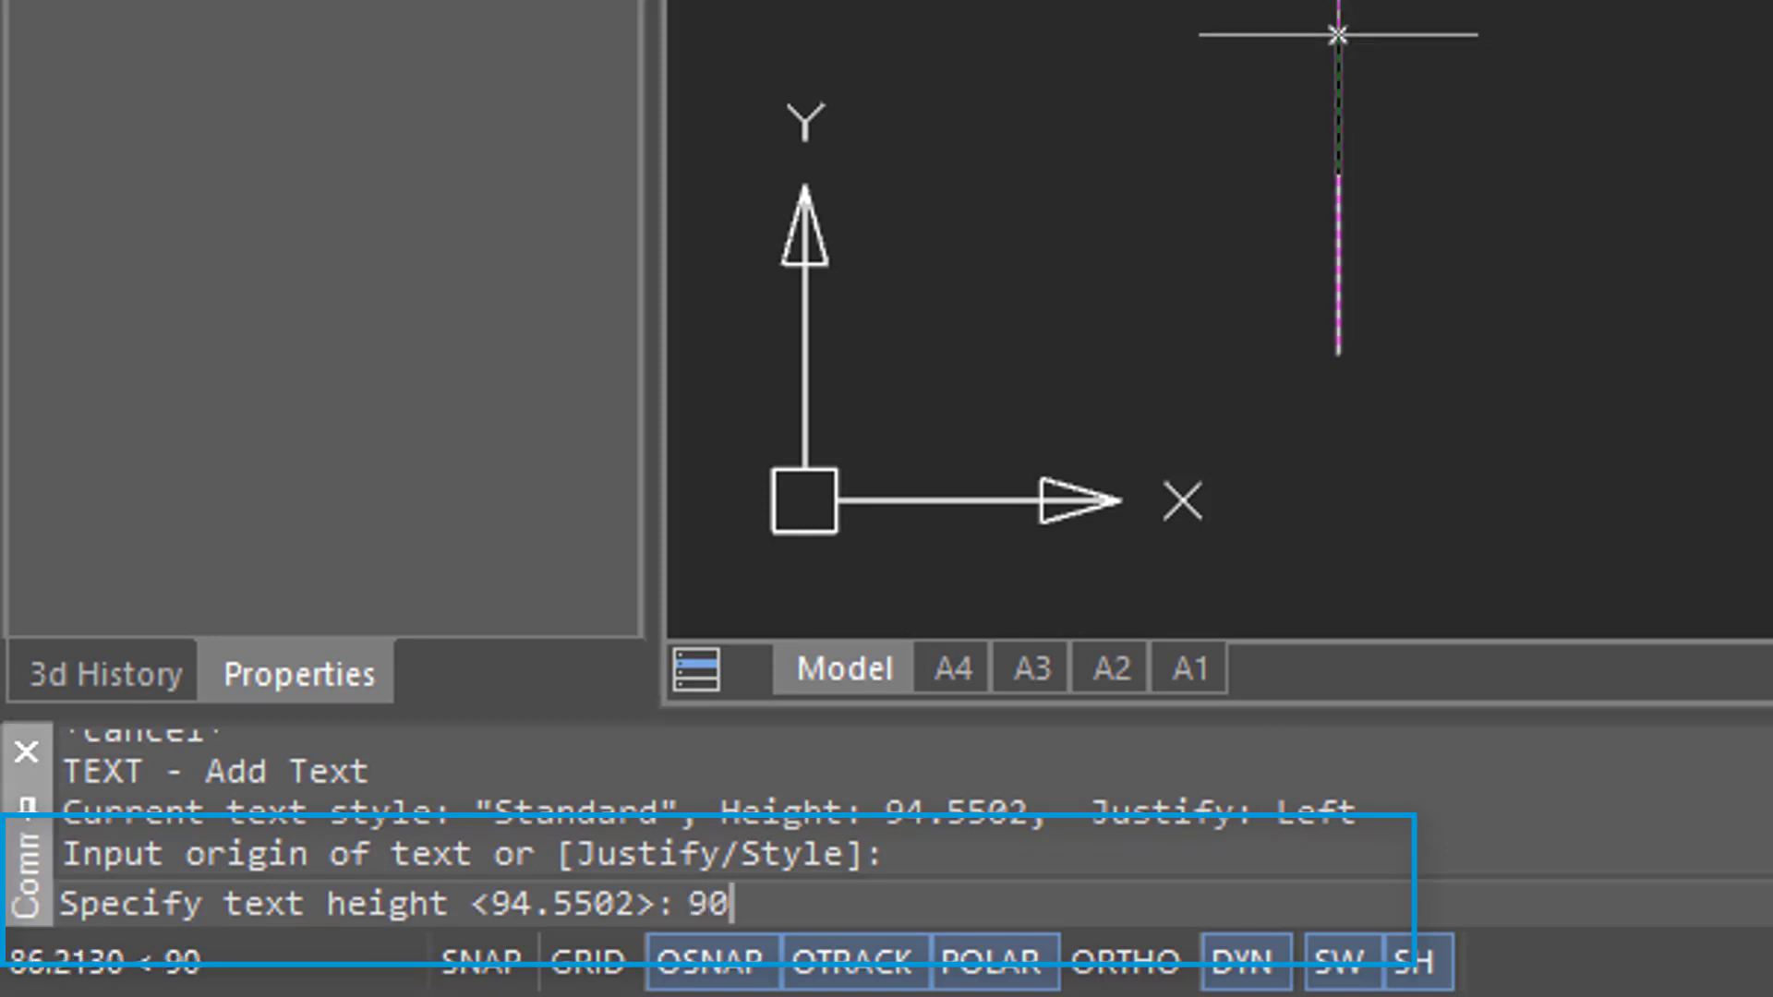
{"action": "key", "text": "Return"}
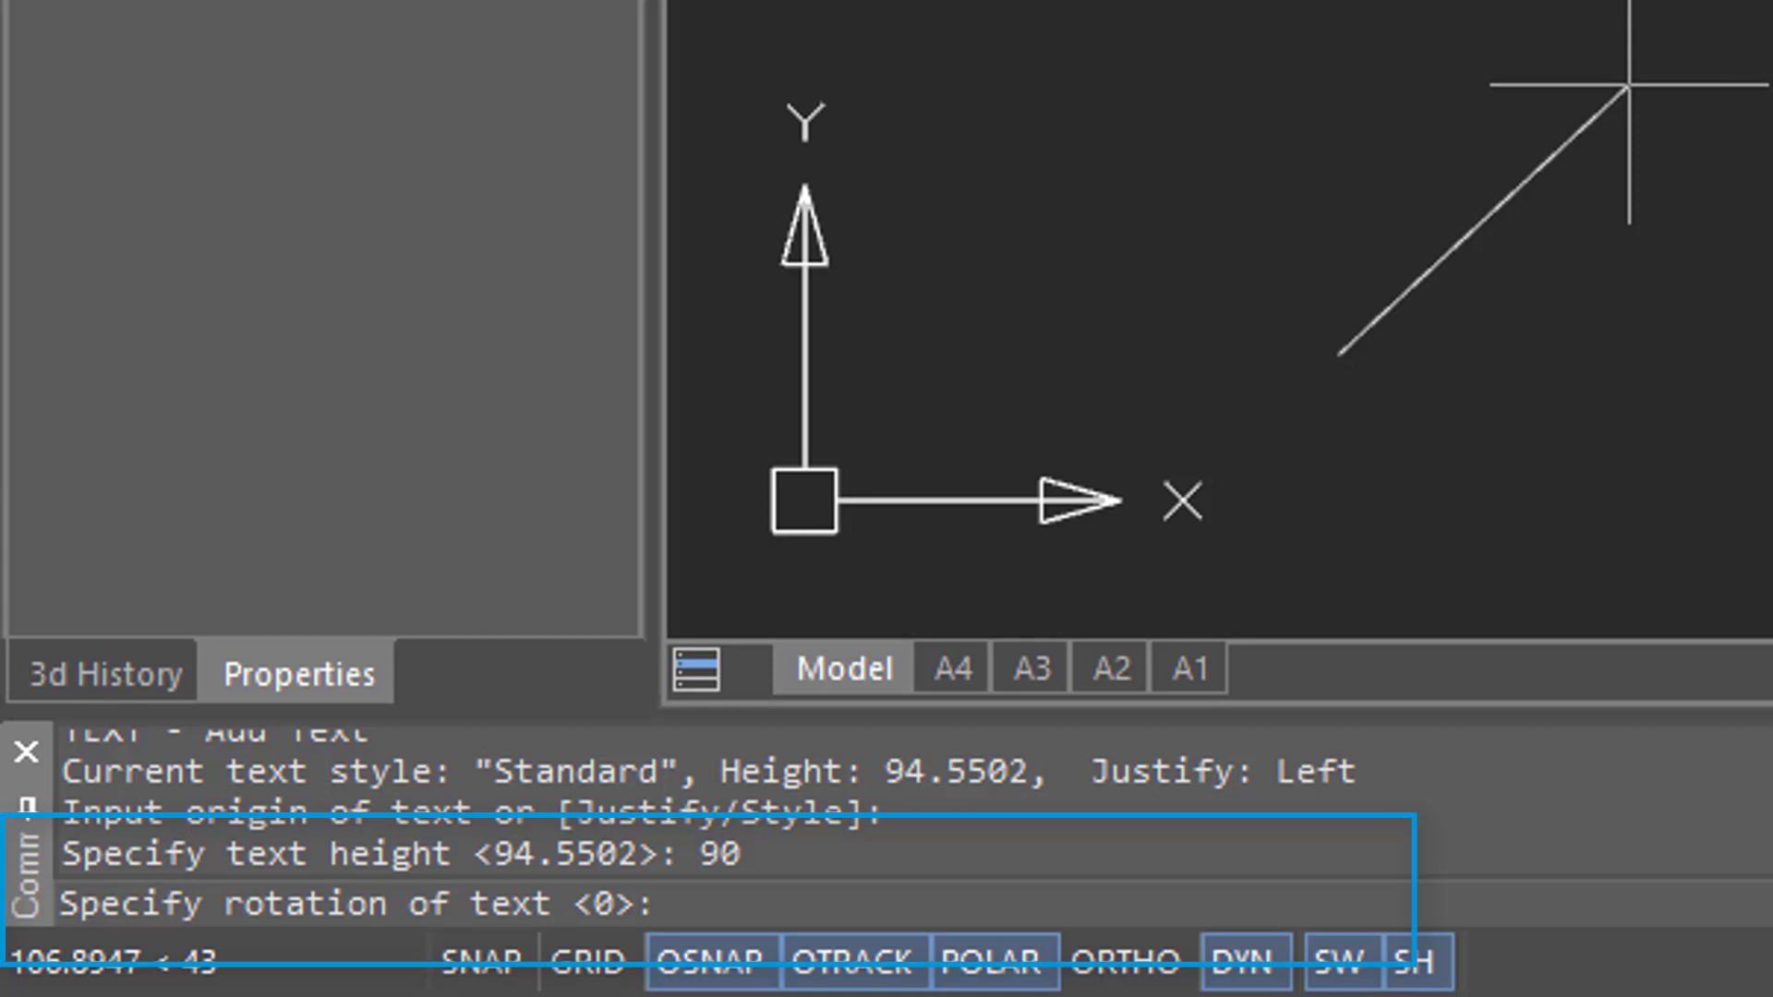
{"action": "key", "text": "Return"}
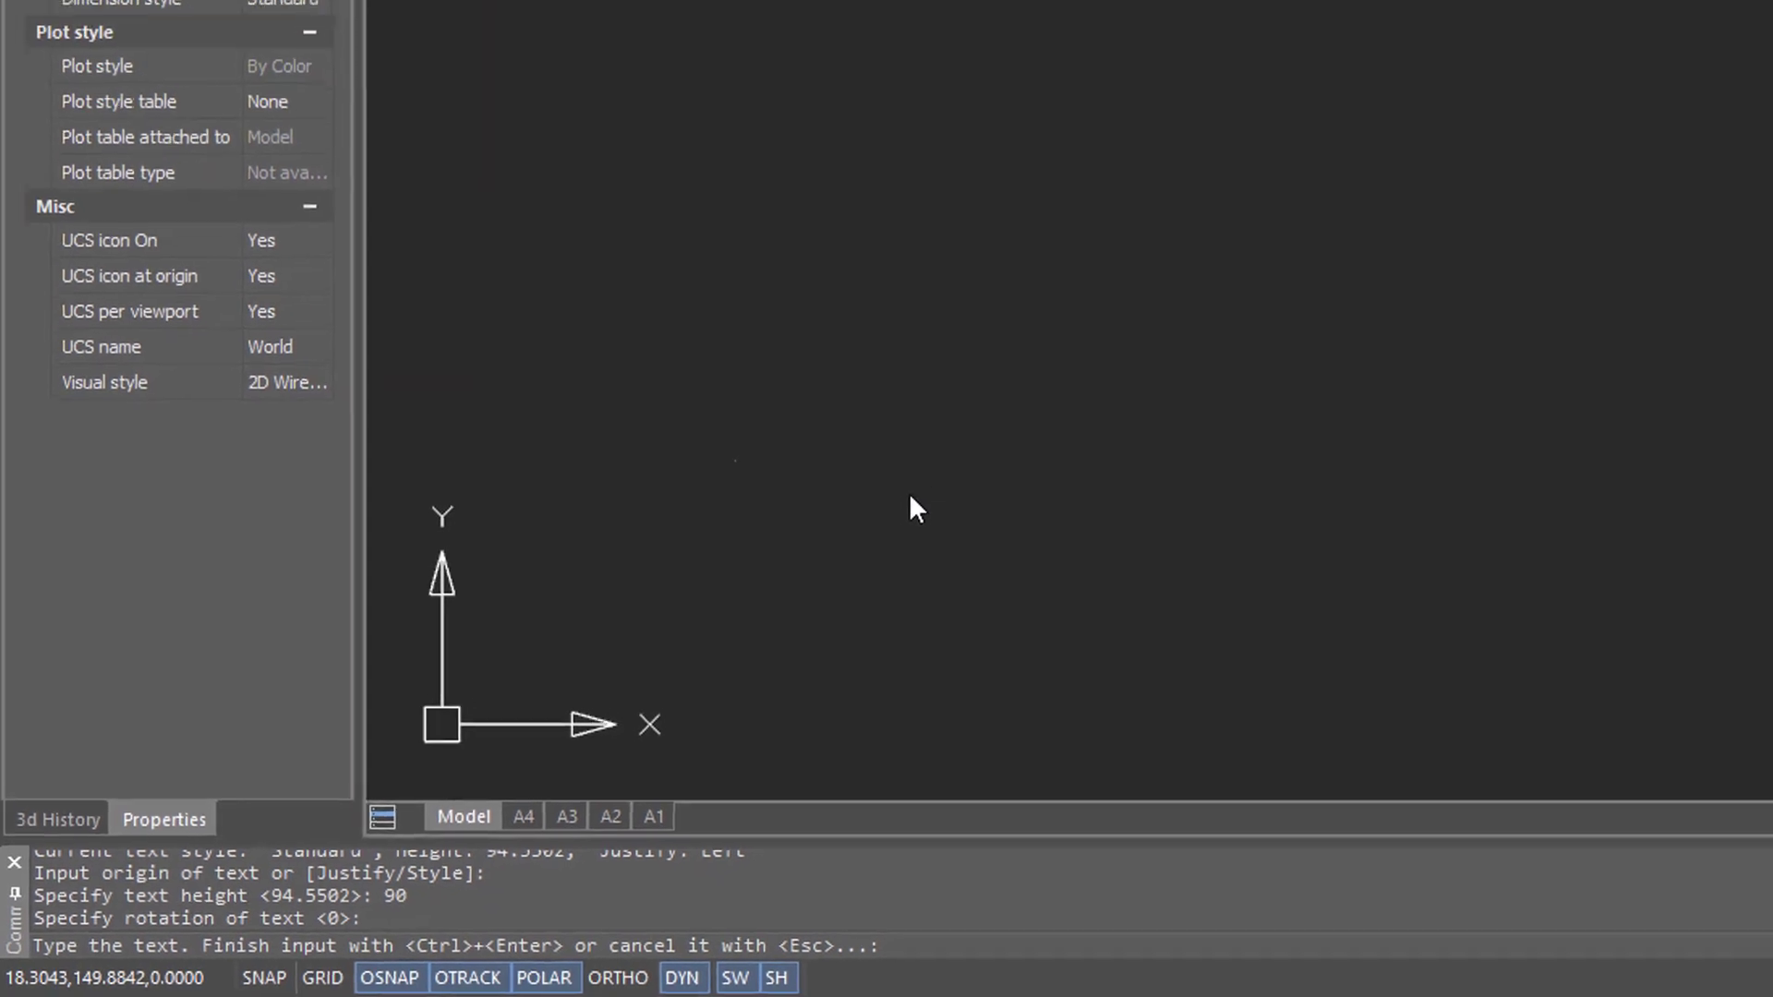
Enter "Dia. = 10.0" and "Rad = 0.5" on two separate lines and finish the text.
{"action": "type", "text": "Dia."}
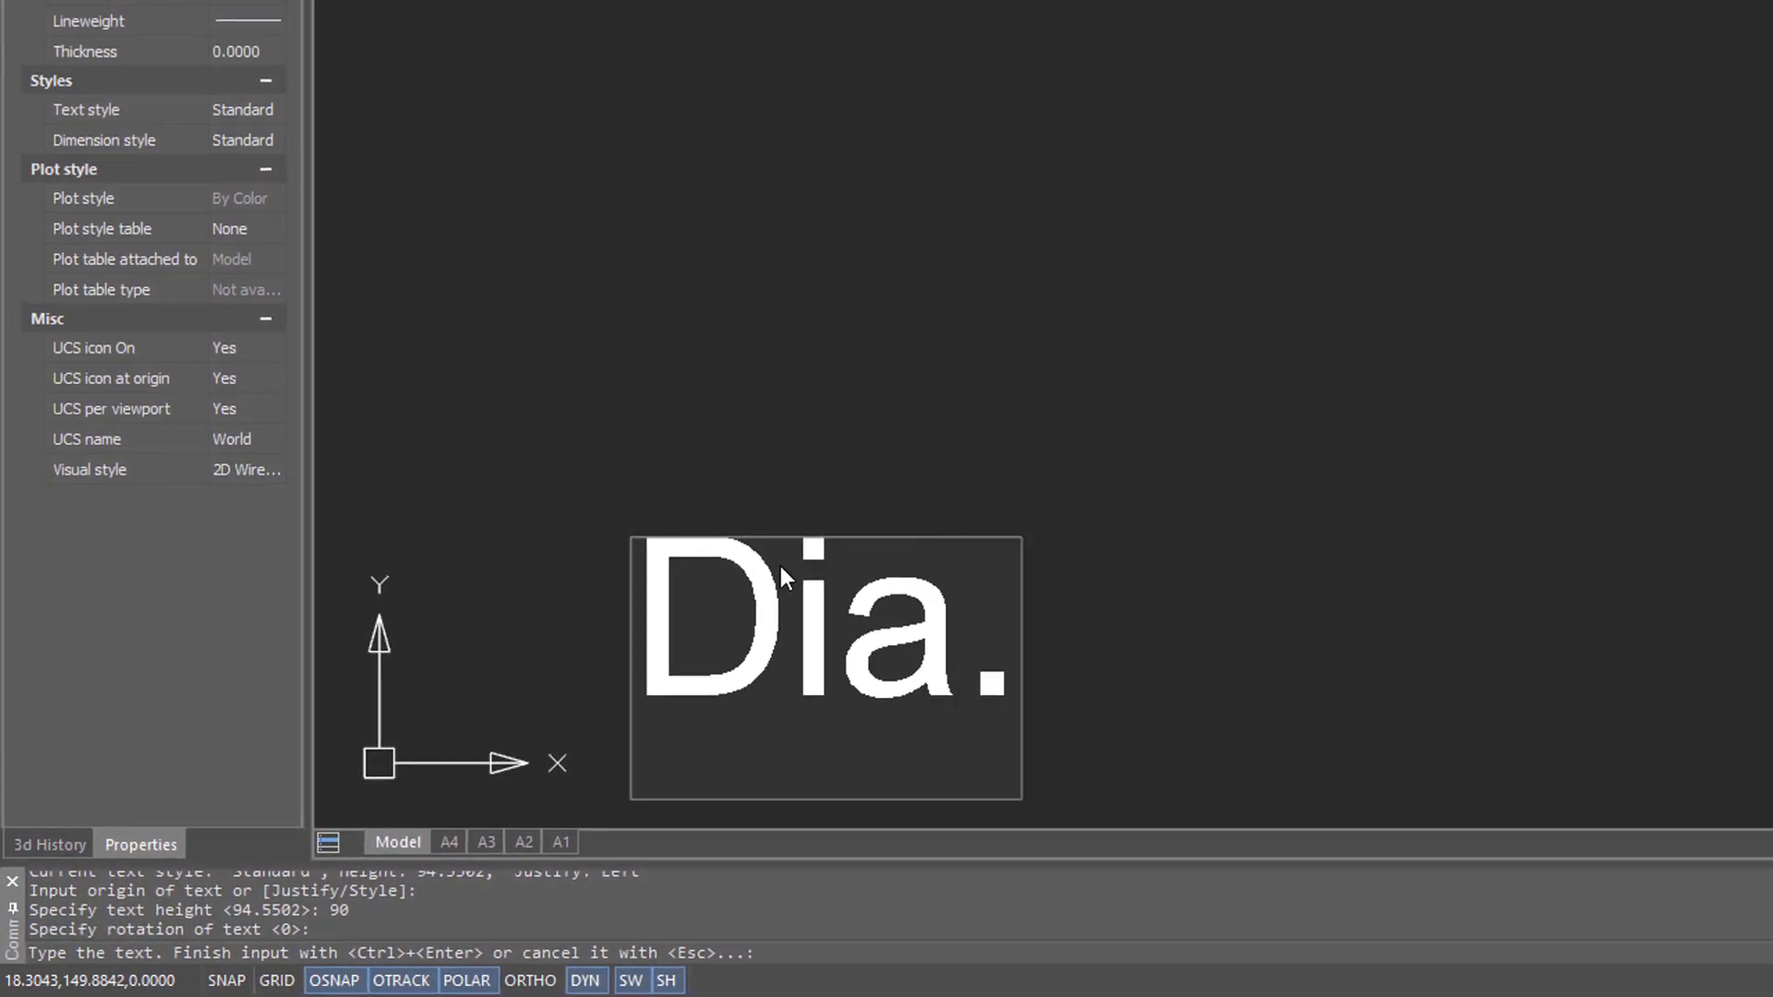
{"action": "type", "text": " = 10"}
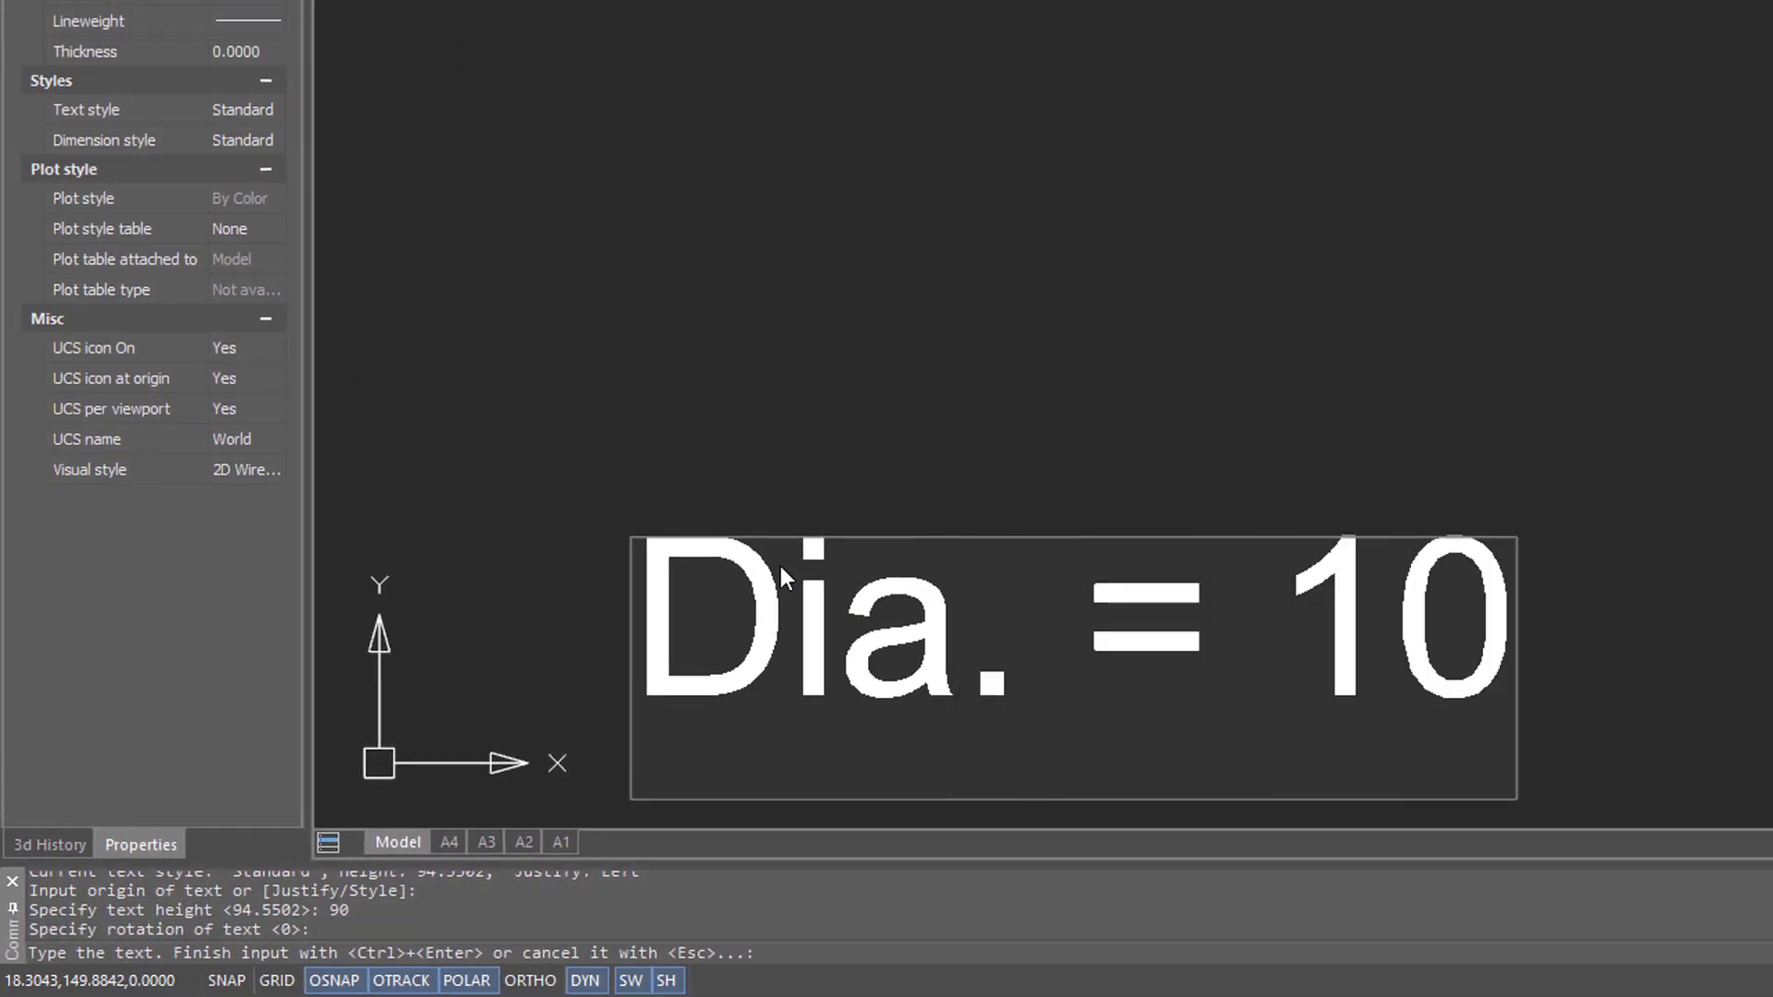
{"action": "type", "text": ".0"}
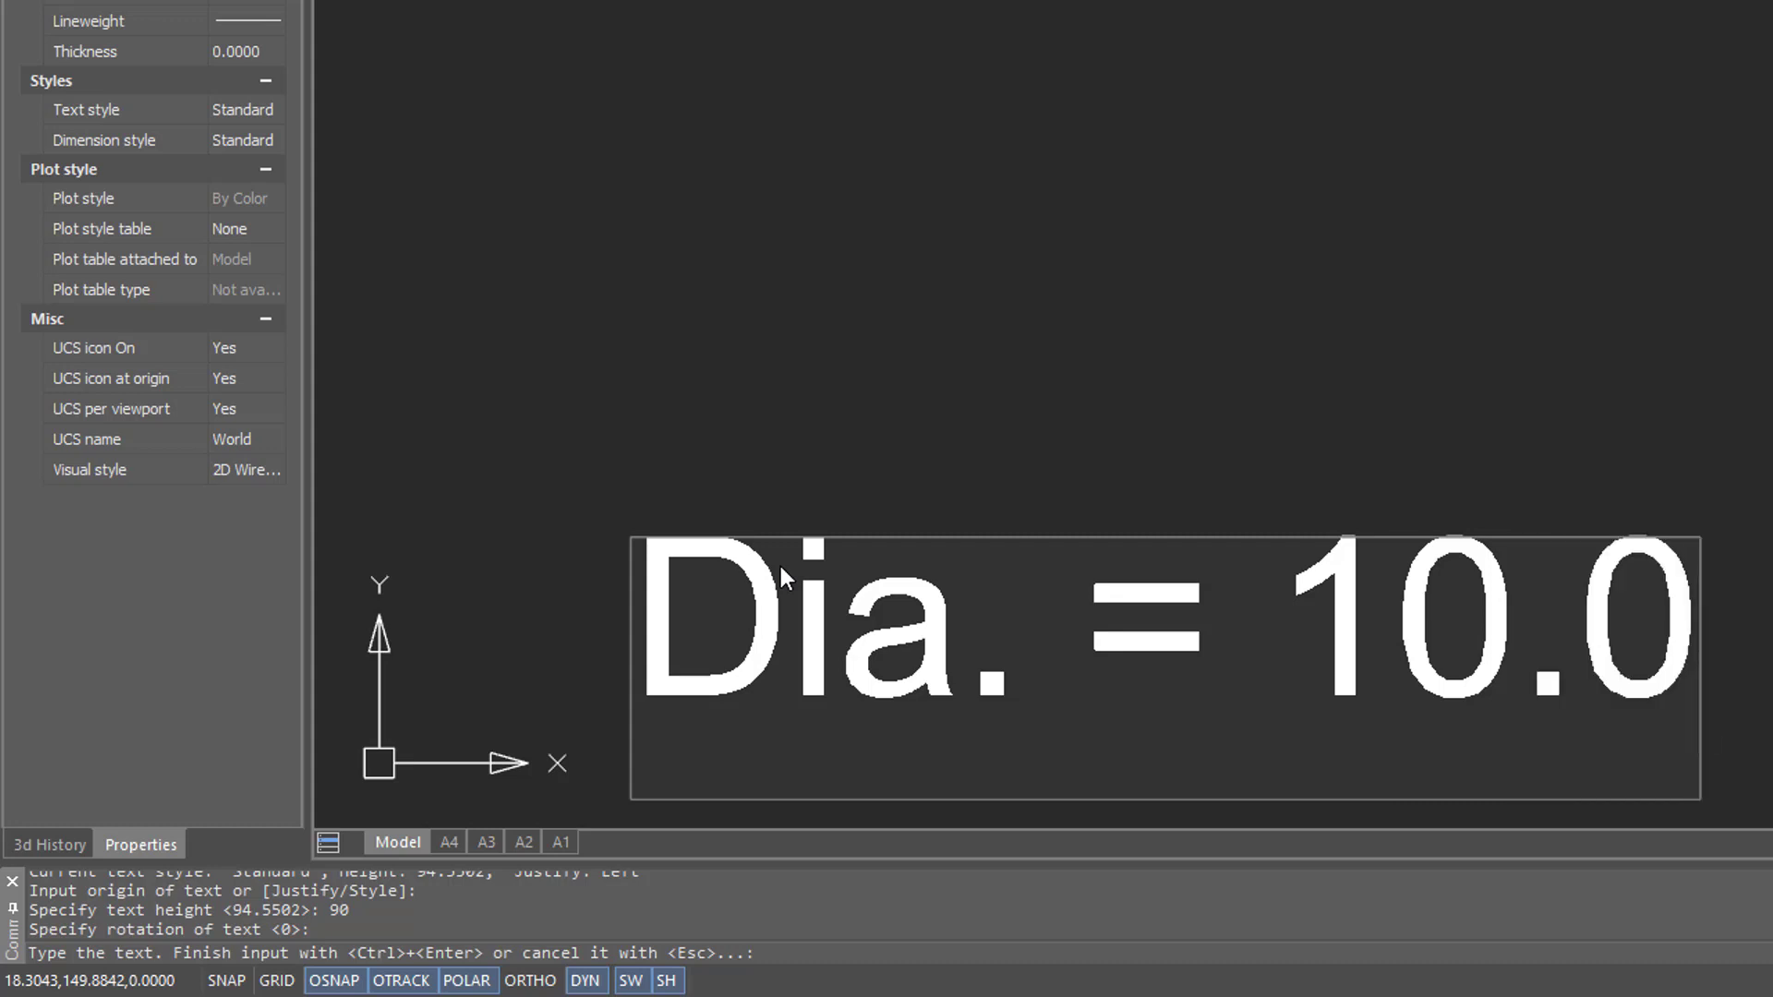
{"action": "key", "text": "Return"}
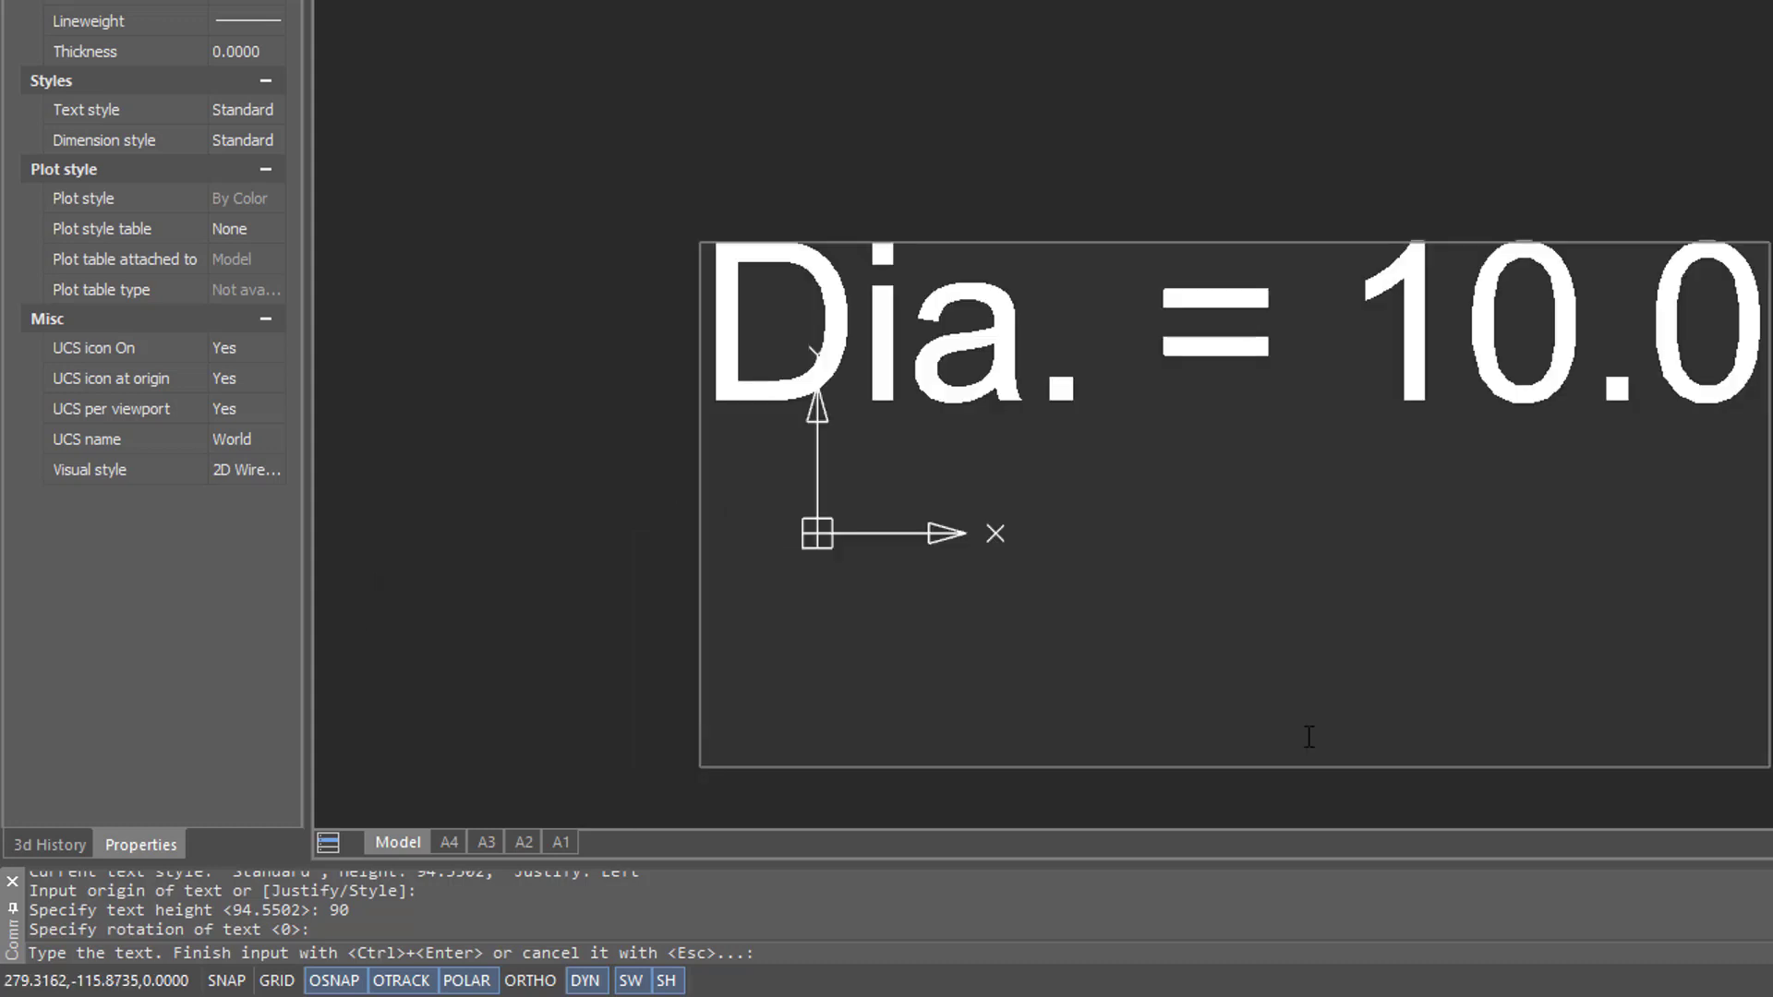
{"action": "type", "text": "Rad = "}
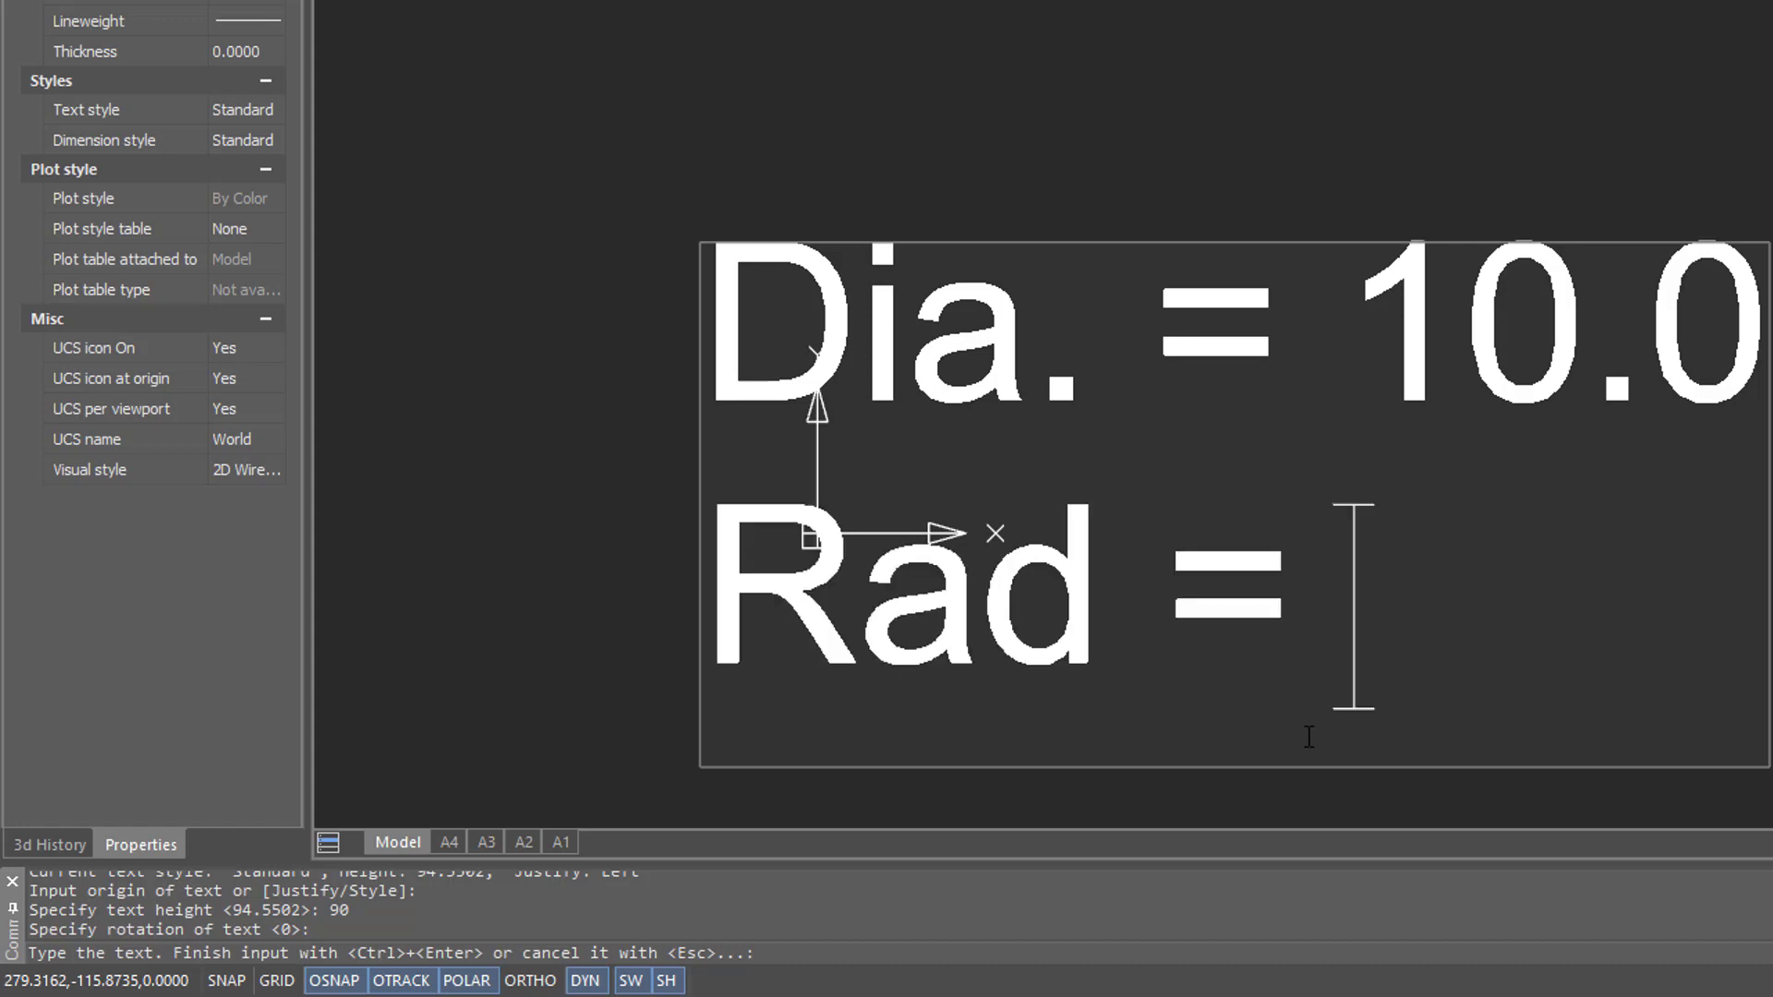
{"action": "type", "text": "0.5"}
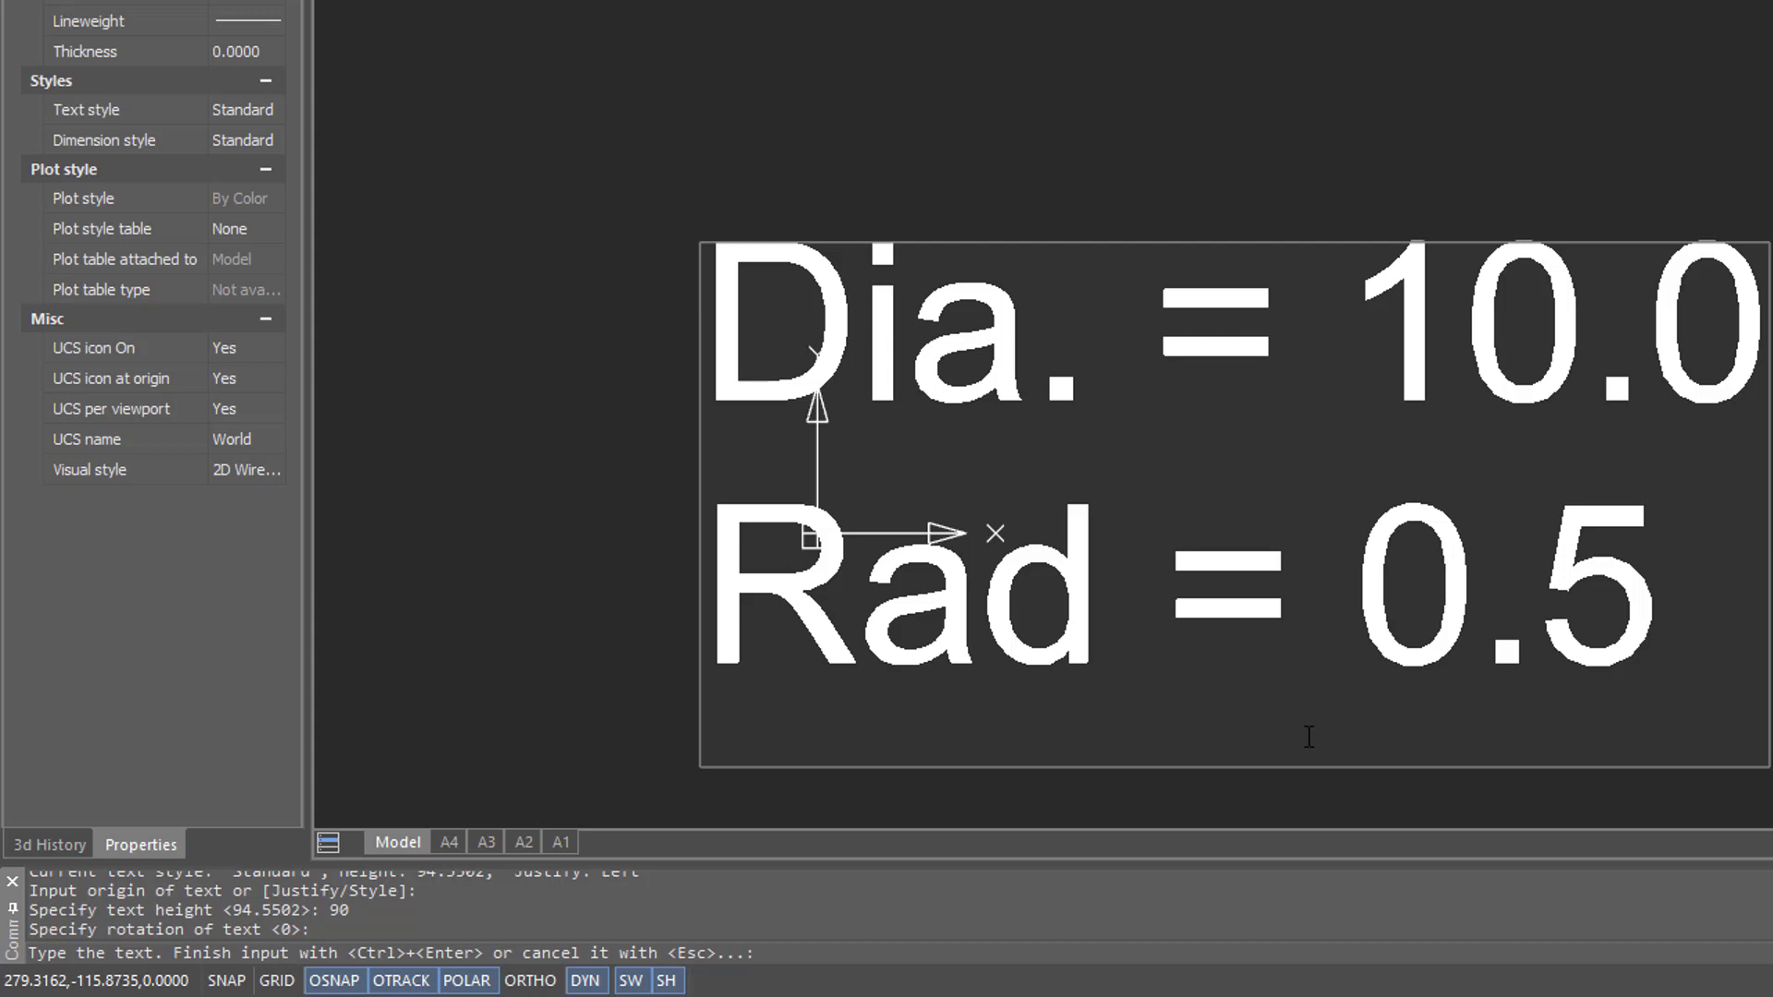
{"action": "key", "text": "ctrl+Return"}
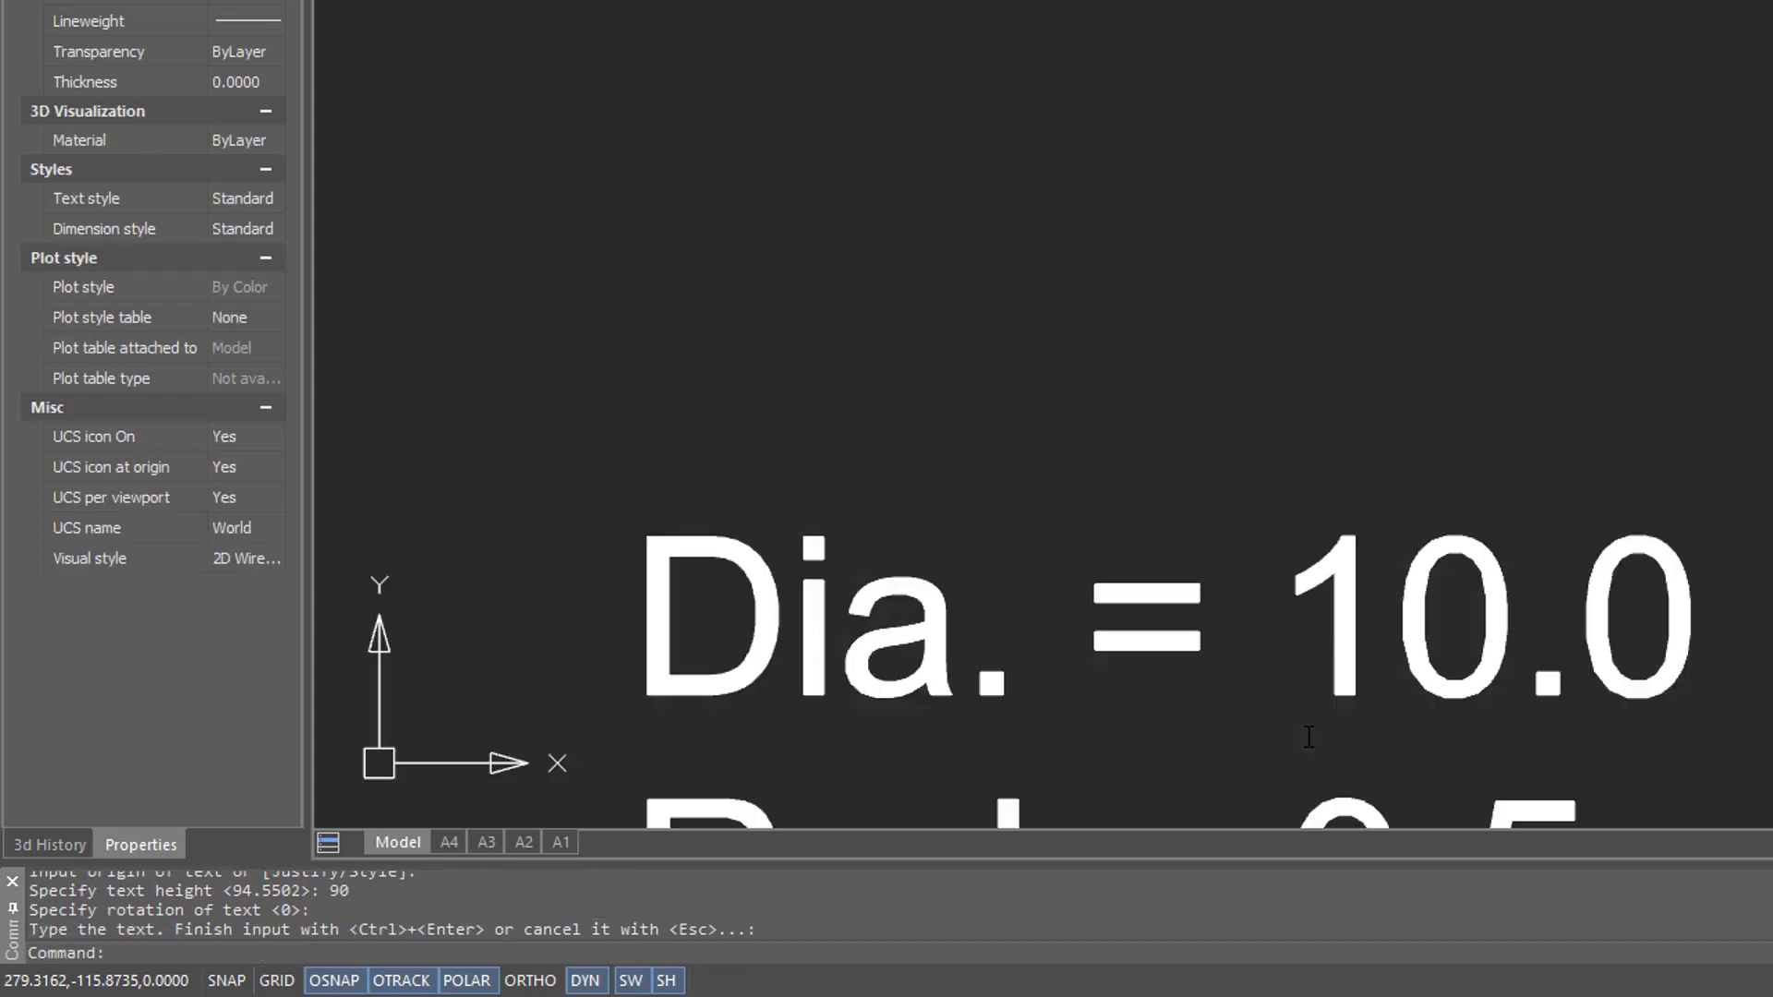
{"action": "scroll", "coordinate": [1308, 736], "scroll_direction": "down", "scroll_amount": 2}
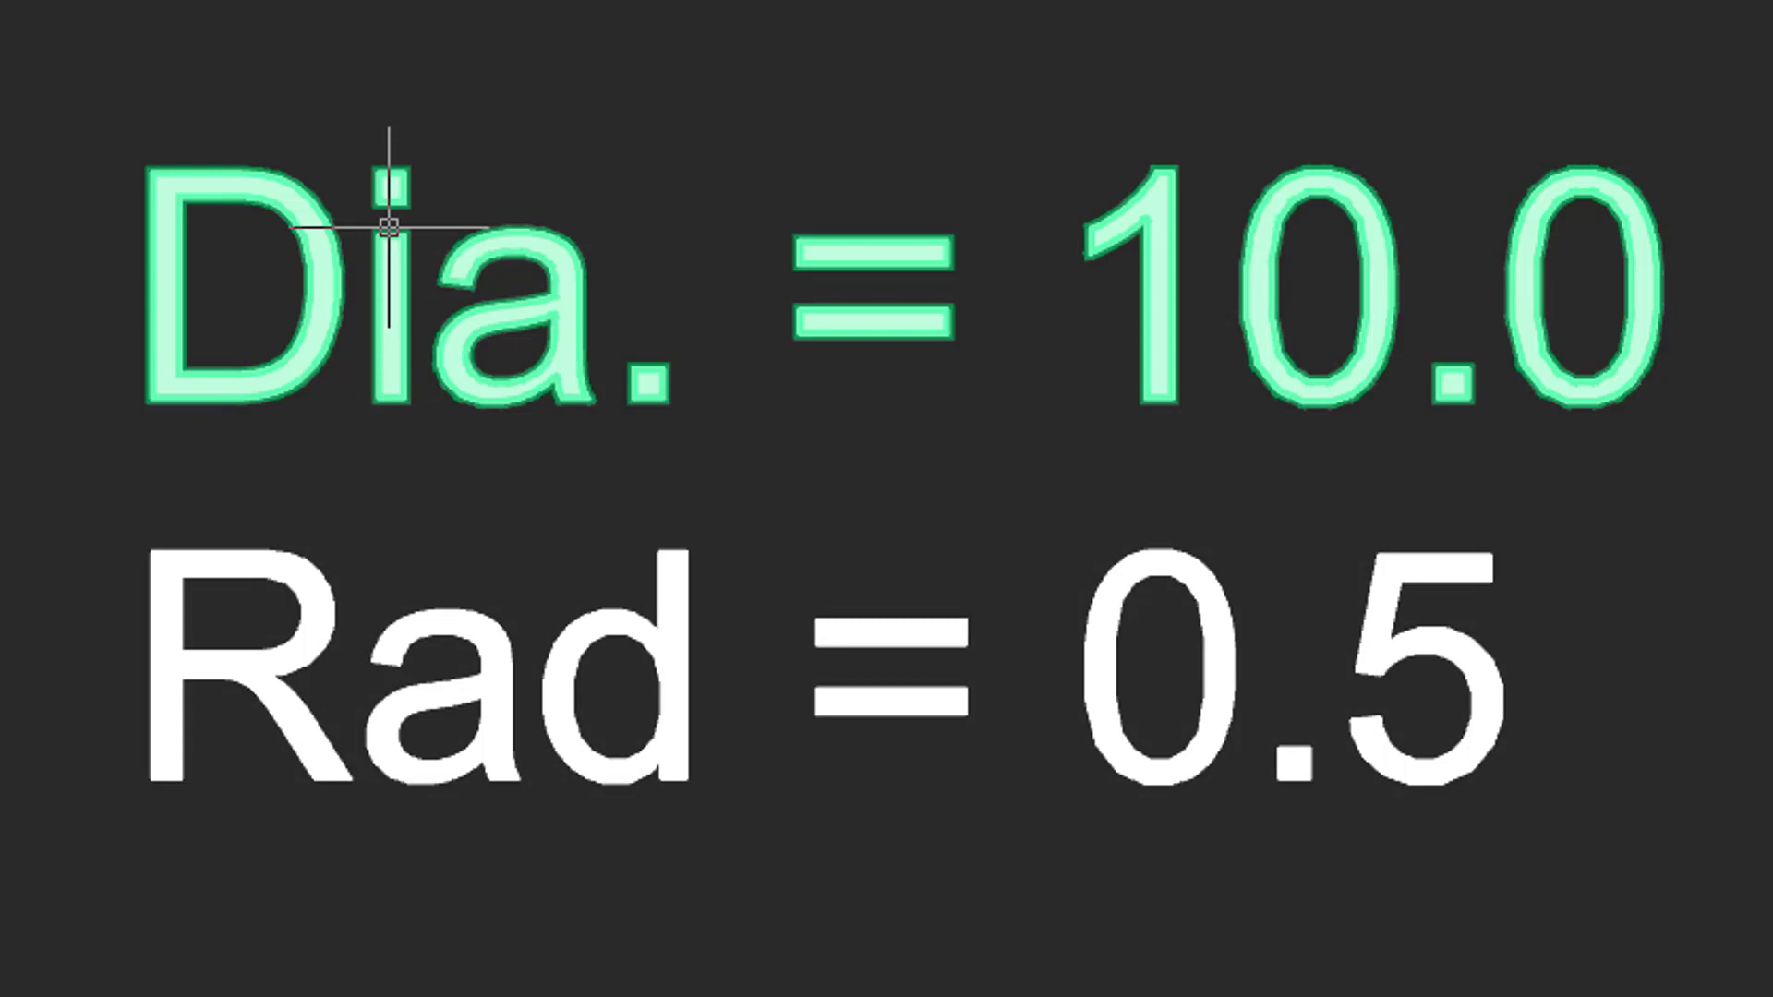
Try to change the value in the "Dia. = 10.0" text line to 5.0.
{"action": "double_click", "coordinate": [391, 227]}
{"action": "left_click_drag", "start_coordinate": [1072, 263], "coordinate": [1353, 289]}
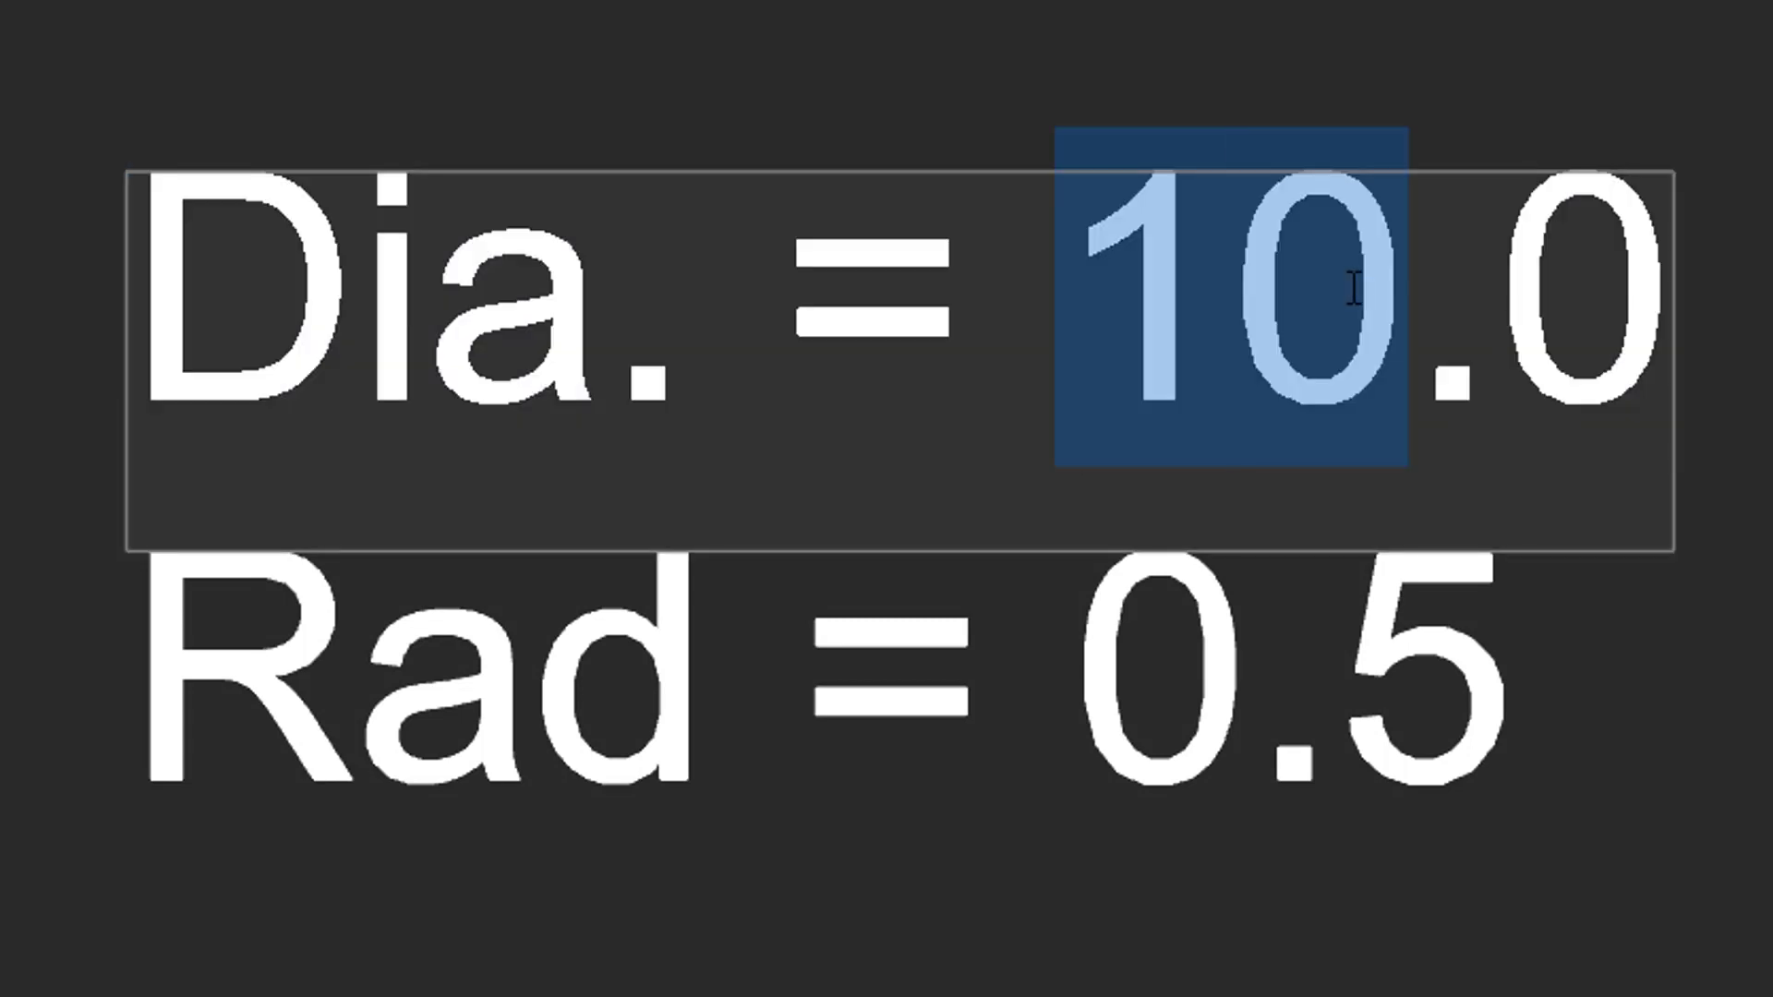
{"action": "type", "text": "5"}
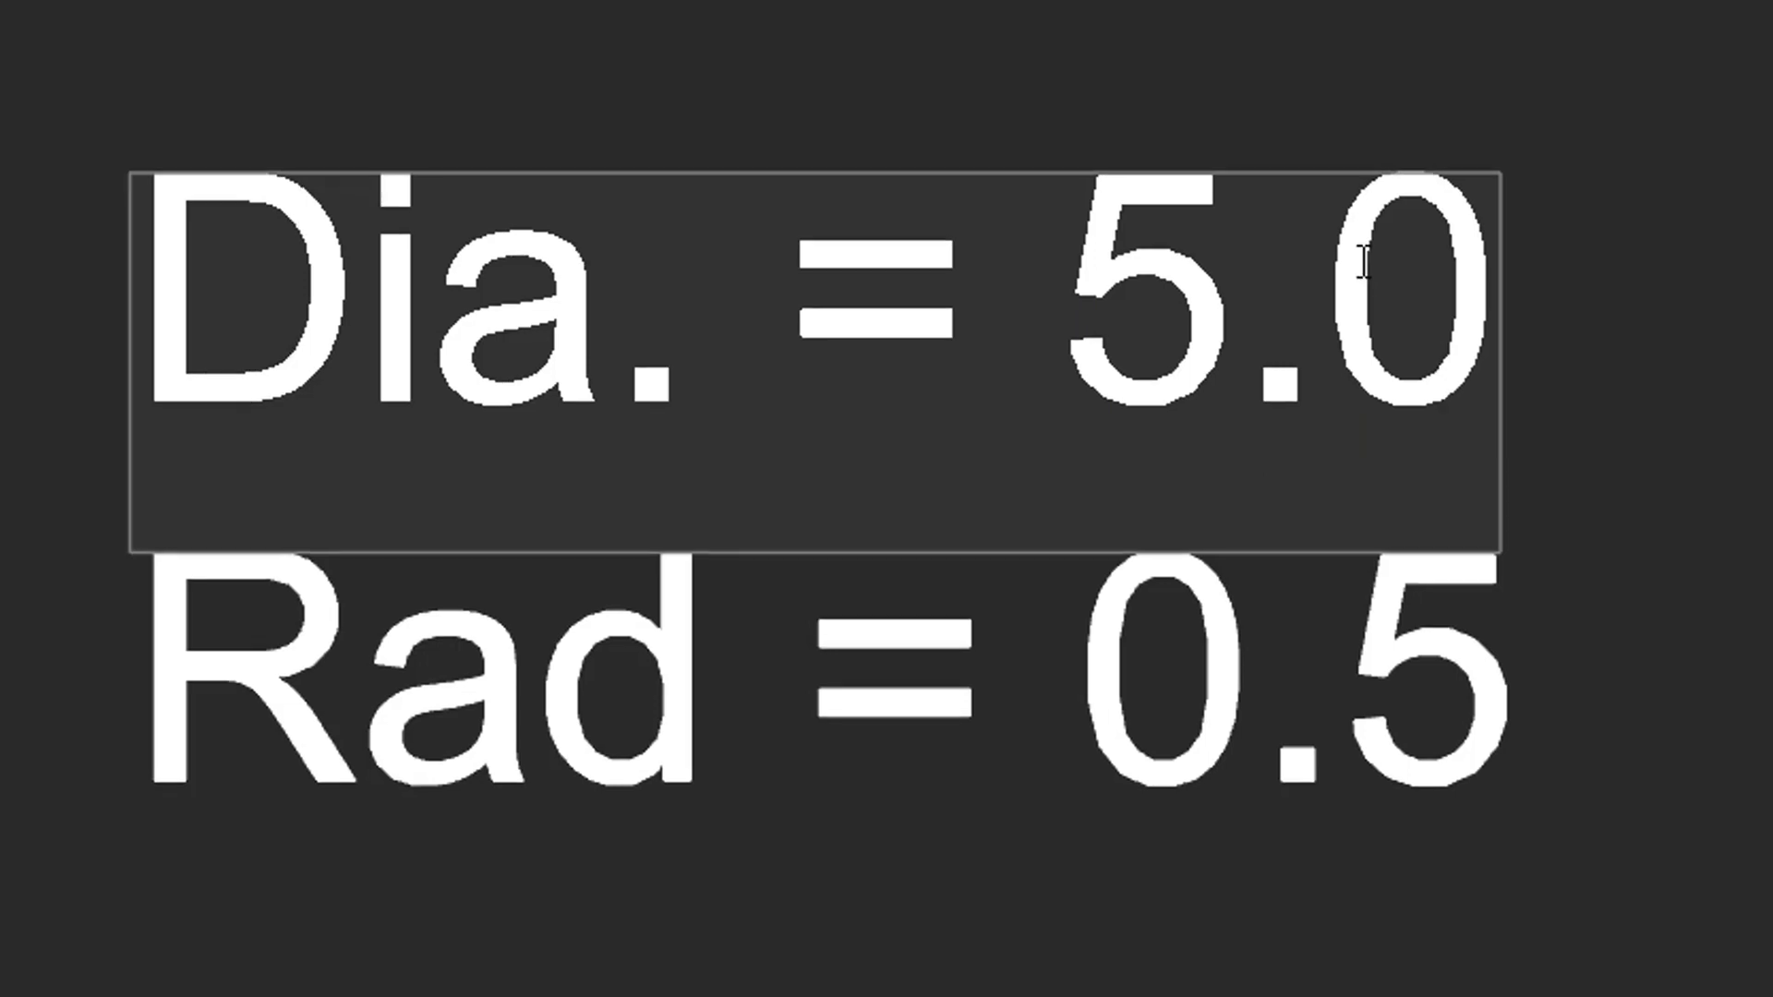
{"action": "key", "text": "Escape"}
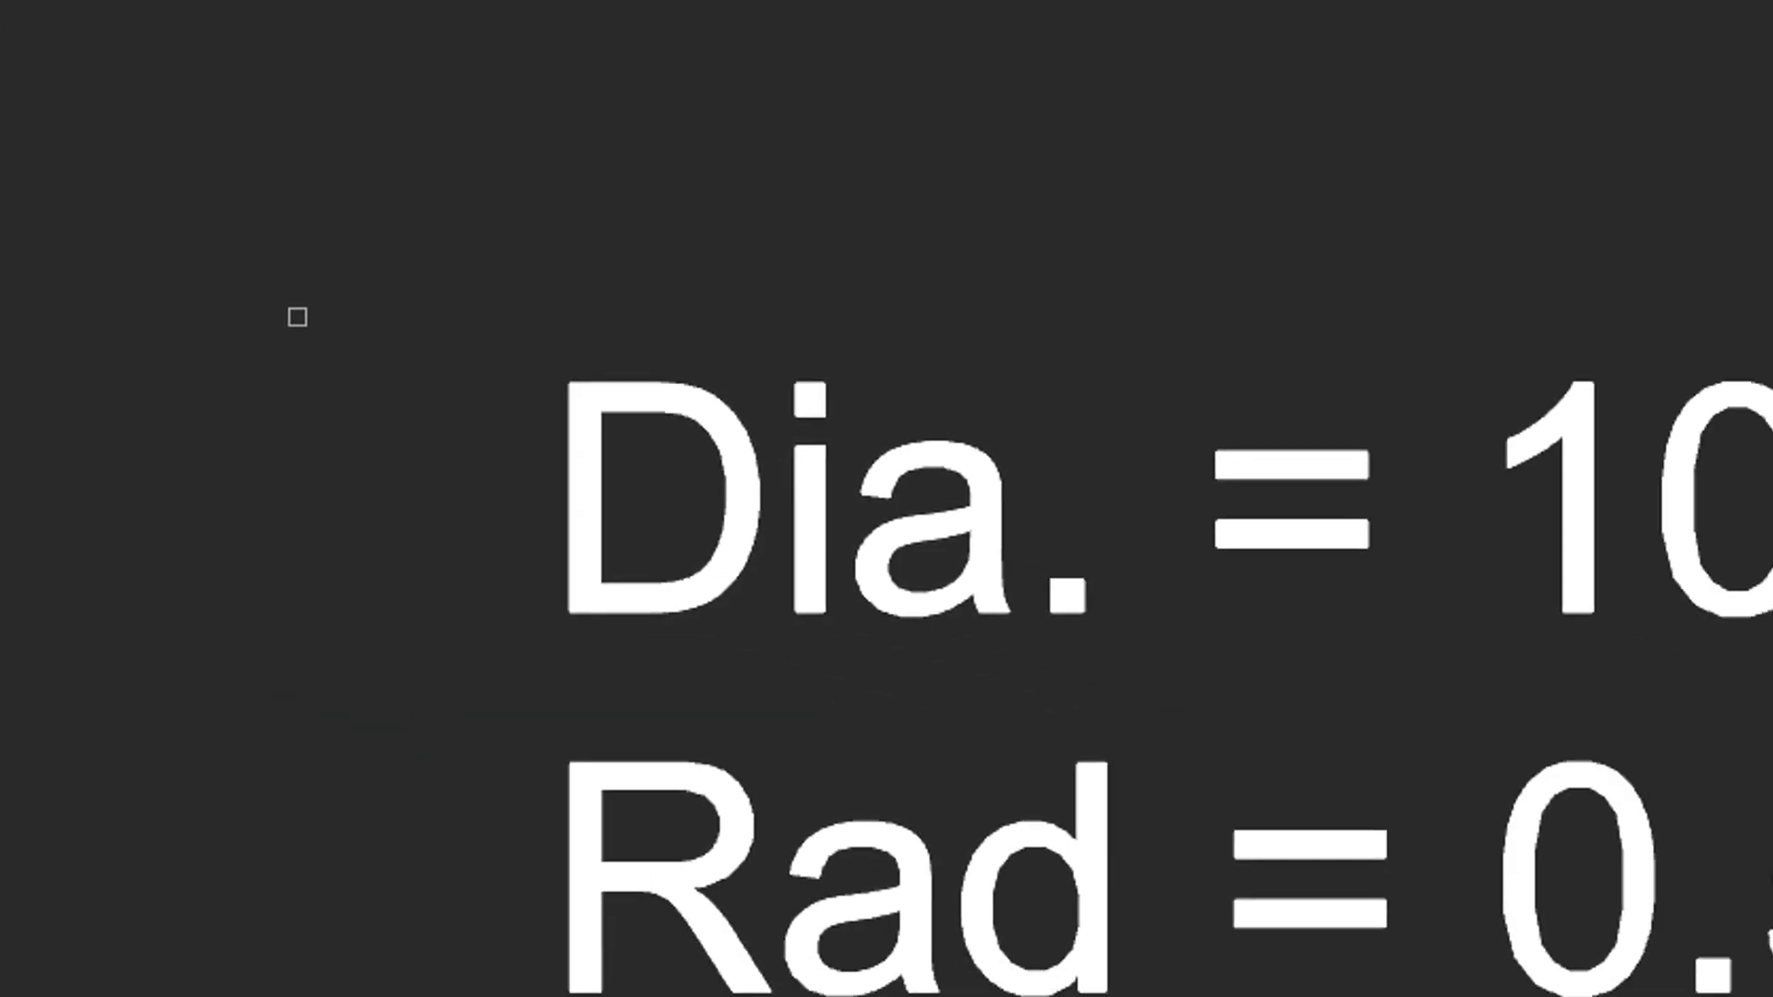
Change the case of the "Dia. = 10.0" text to UPPER CASE.
{"action": "left_click", "coordinate": [190, 338]}
{"action": "key", "text": "Return"}
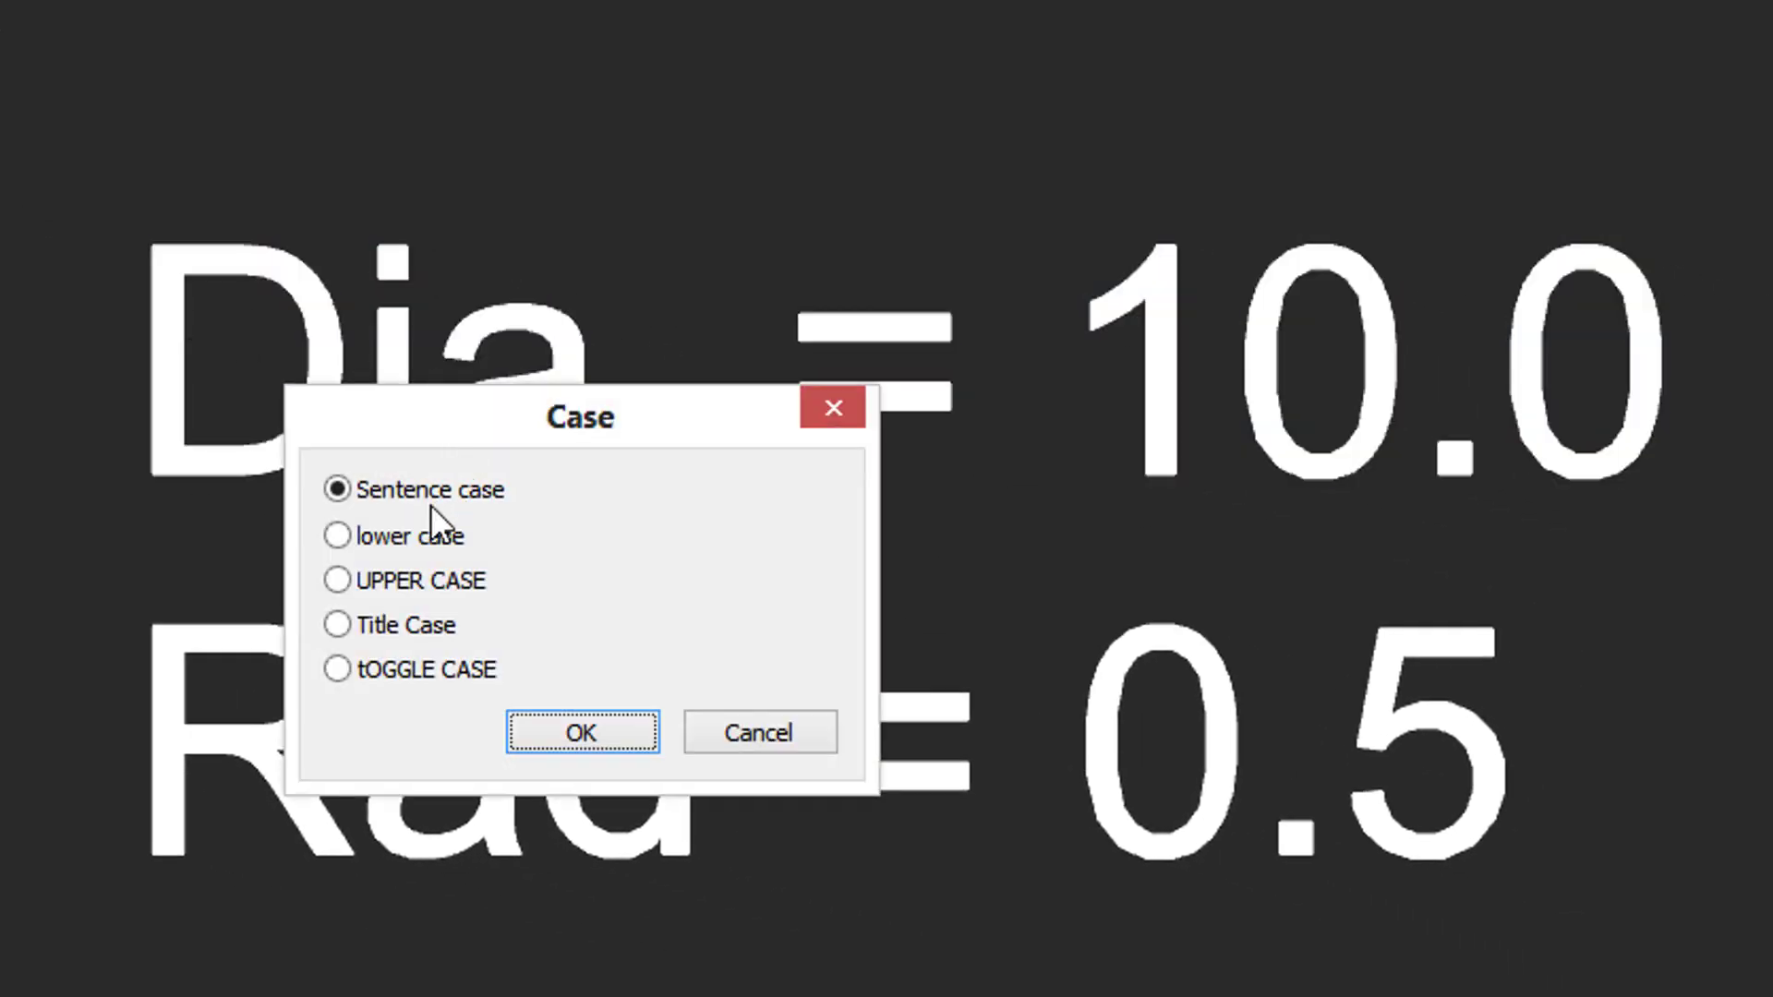
{"action": "left_click", "coordinate": [428, 569]}
{"action": "left_click", "coordinate": [580, 729]}
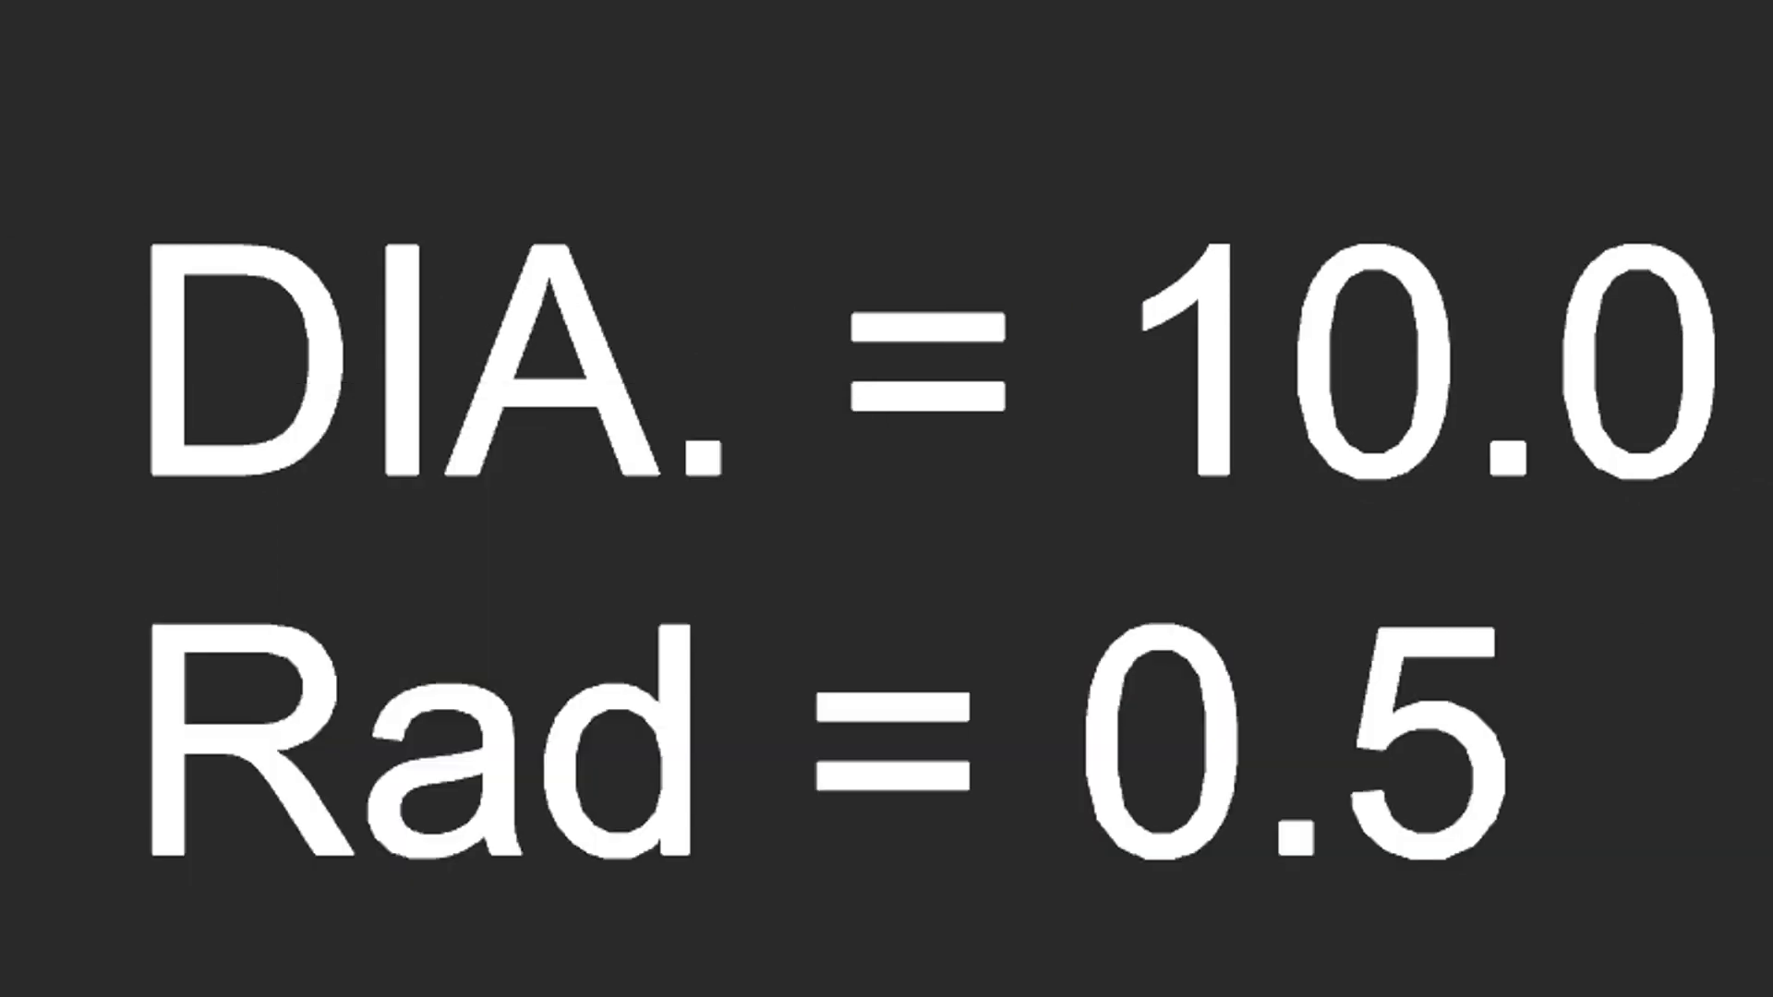
{"action": "left_click", "coordinate": [214, 255]}
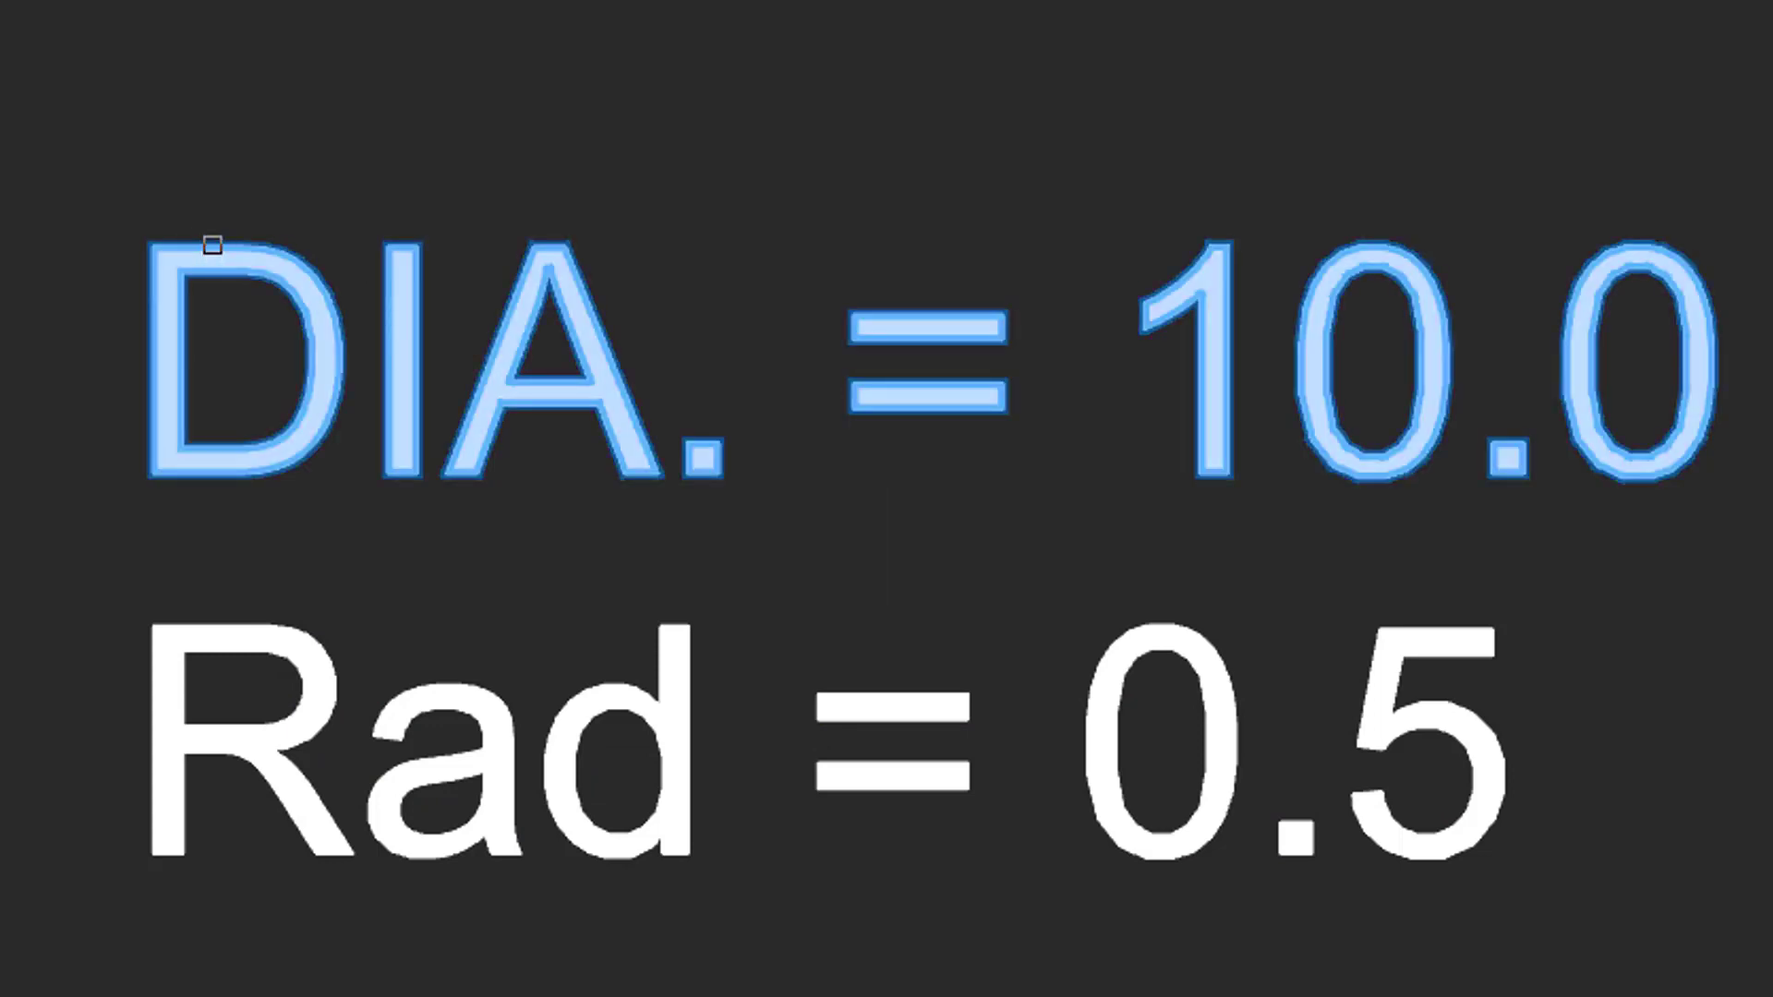
{"action": "key", "text": "Return"}
{"action": "left_click", "coordinate": [211, 268]}
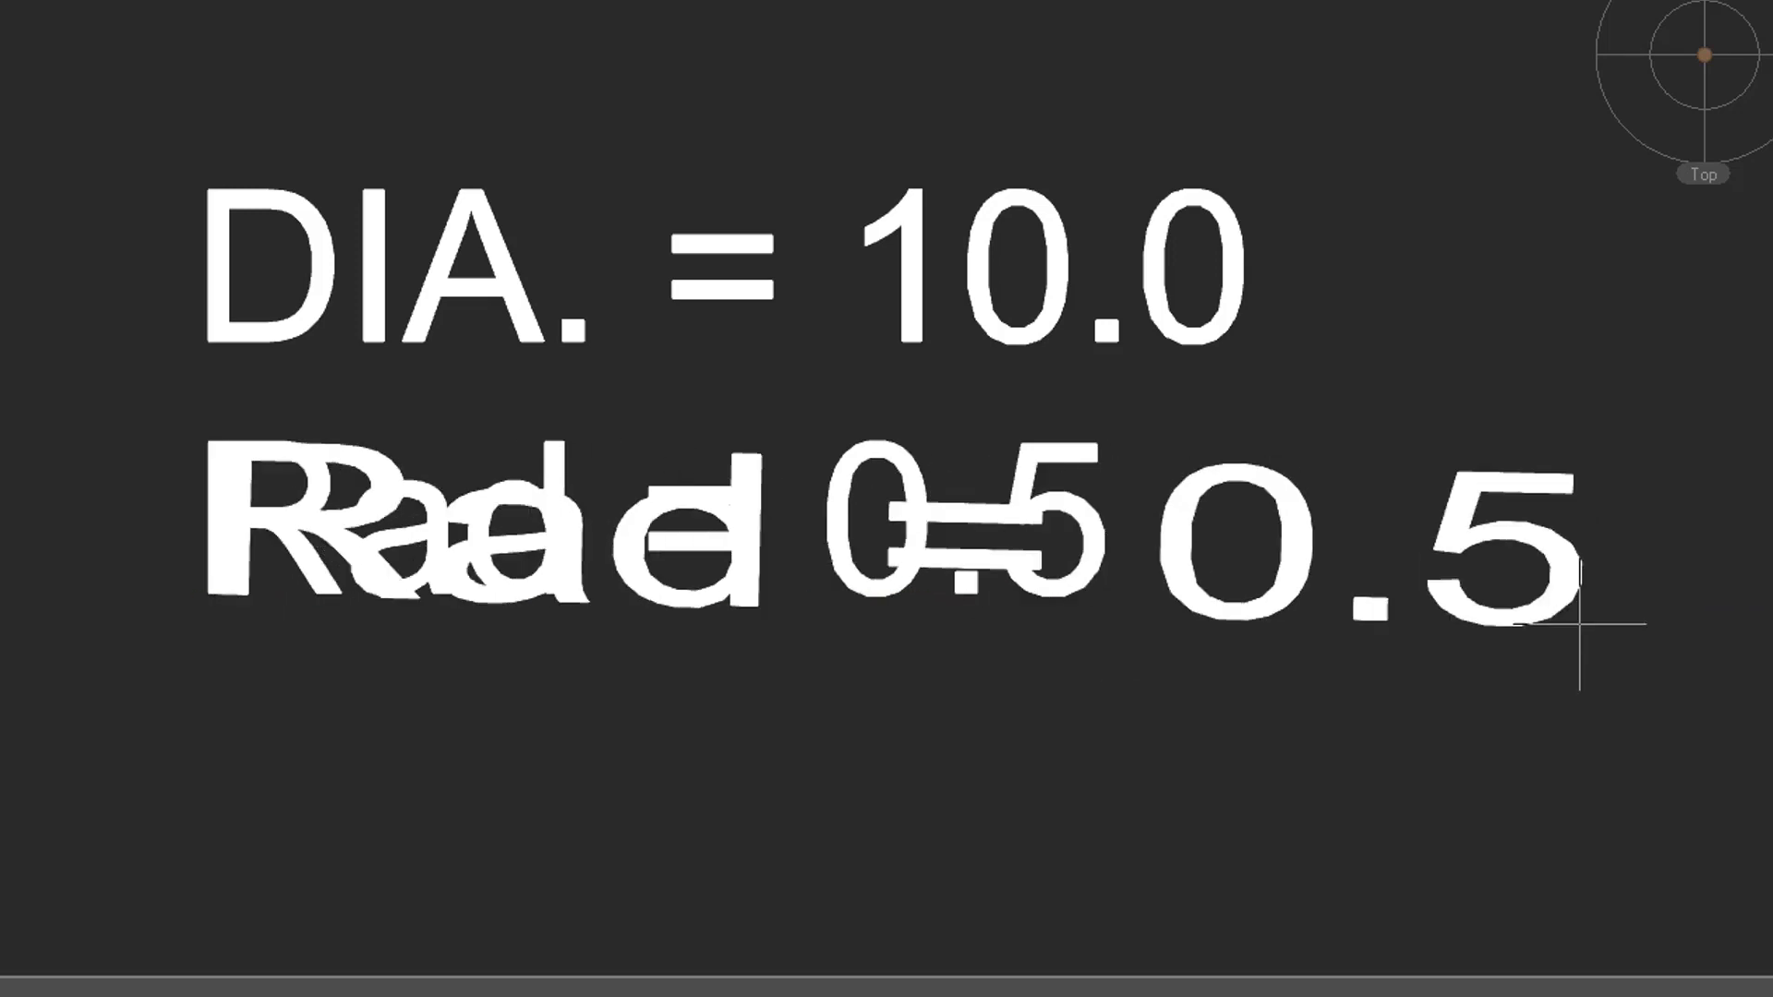
Fit the "Rad = 0.5" text to a narrower width by setting a closer end point for it.
{"action": "left_click", "coordinate": [796, 597]}
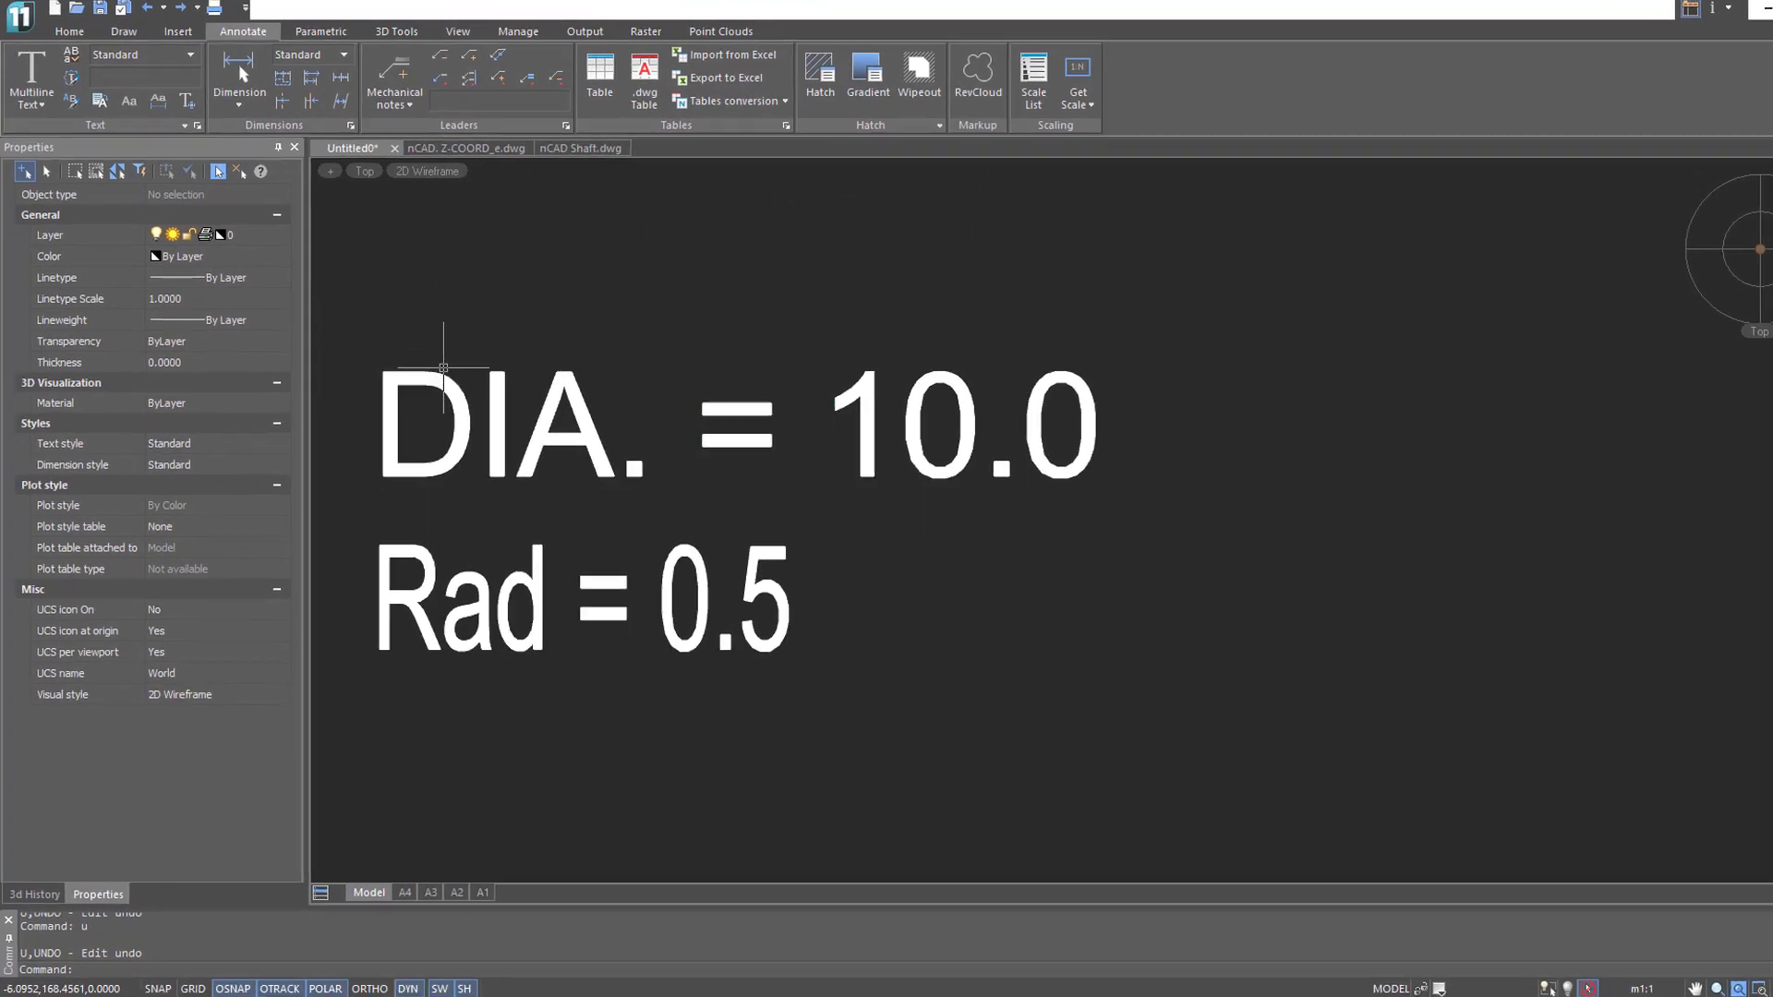
Replace the contents of the "DIA. = 10.0" text with "Legnth = 1".
{"action": "left_click", "coordinate": [443, 368]}
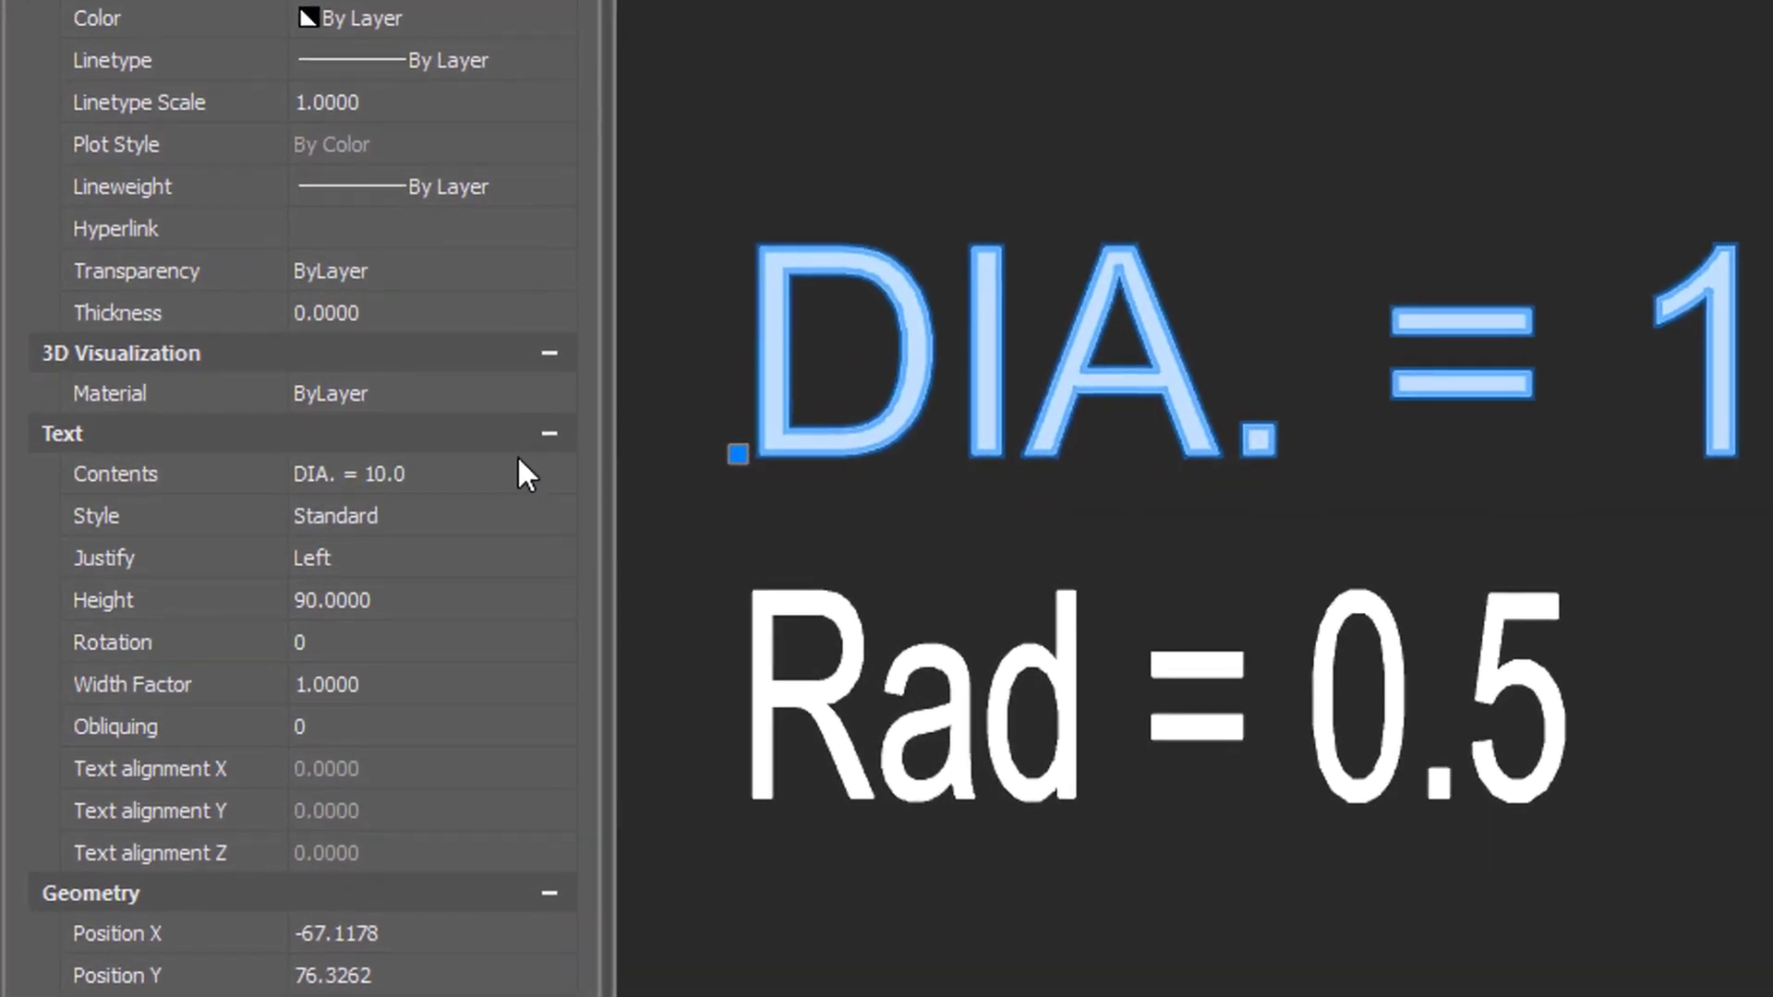
{"action": "left_click", "coordinate": [523, 468]}
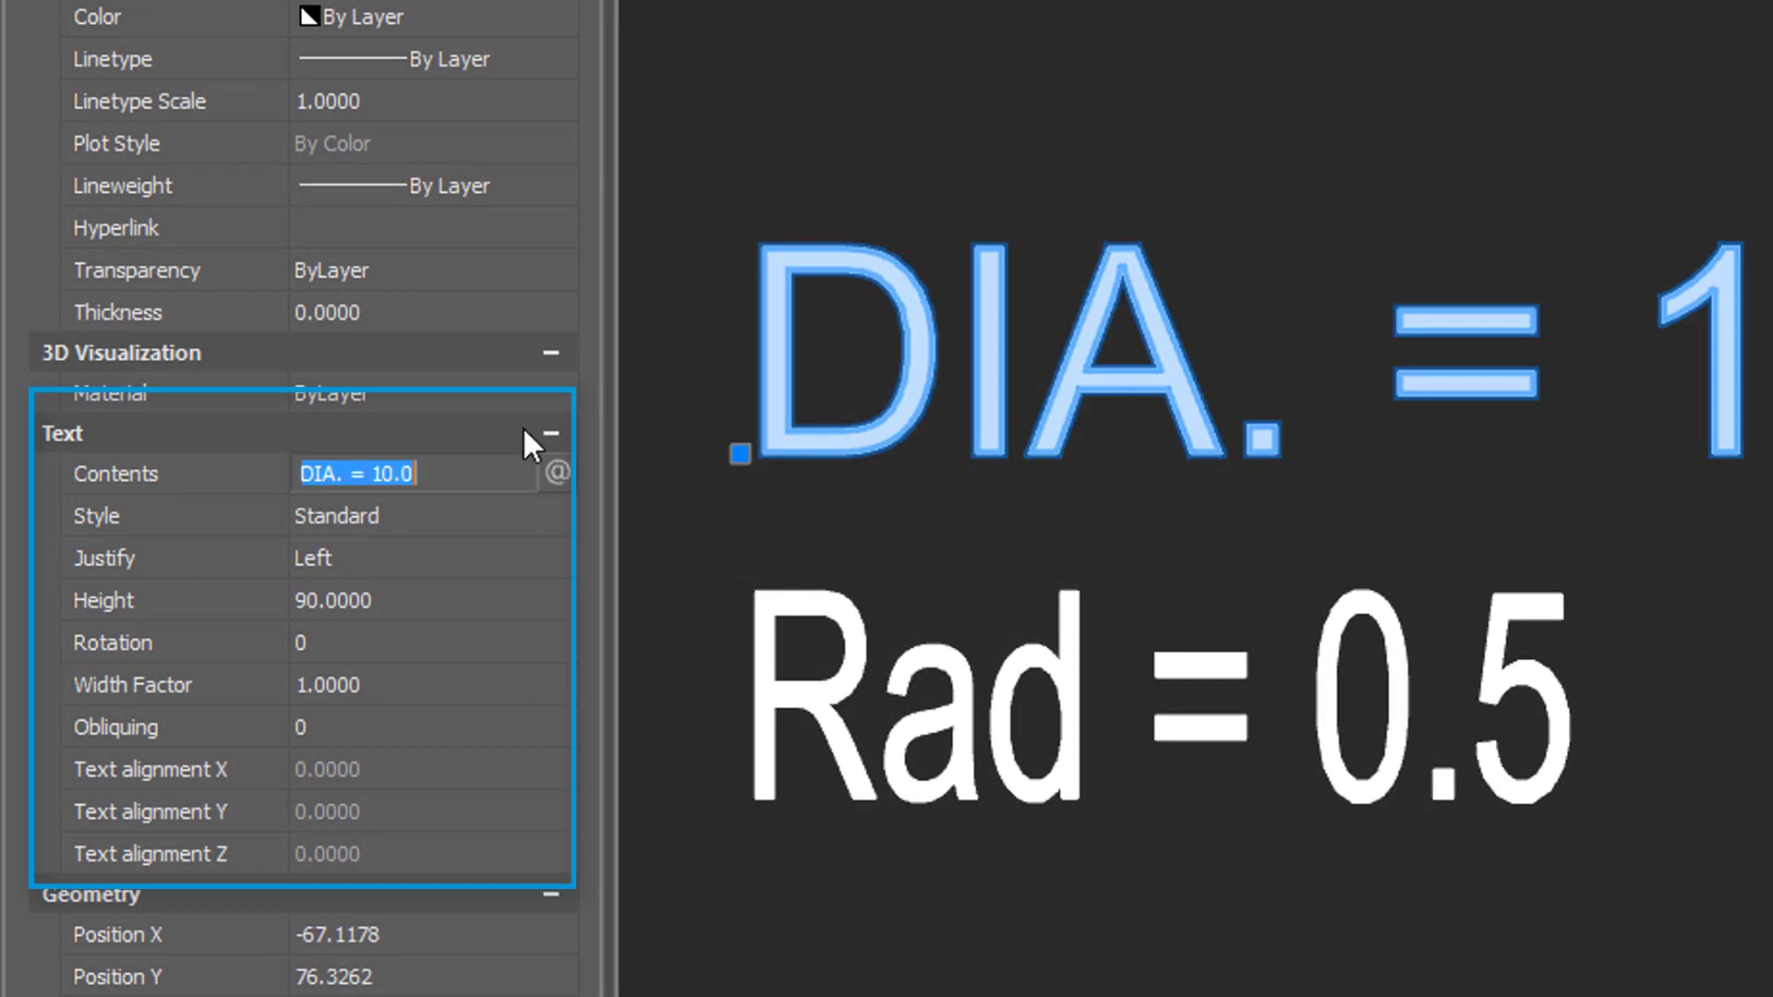
{"action": "type", "text": "Legnth"}
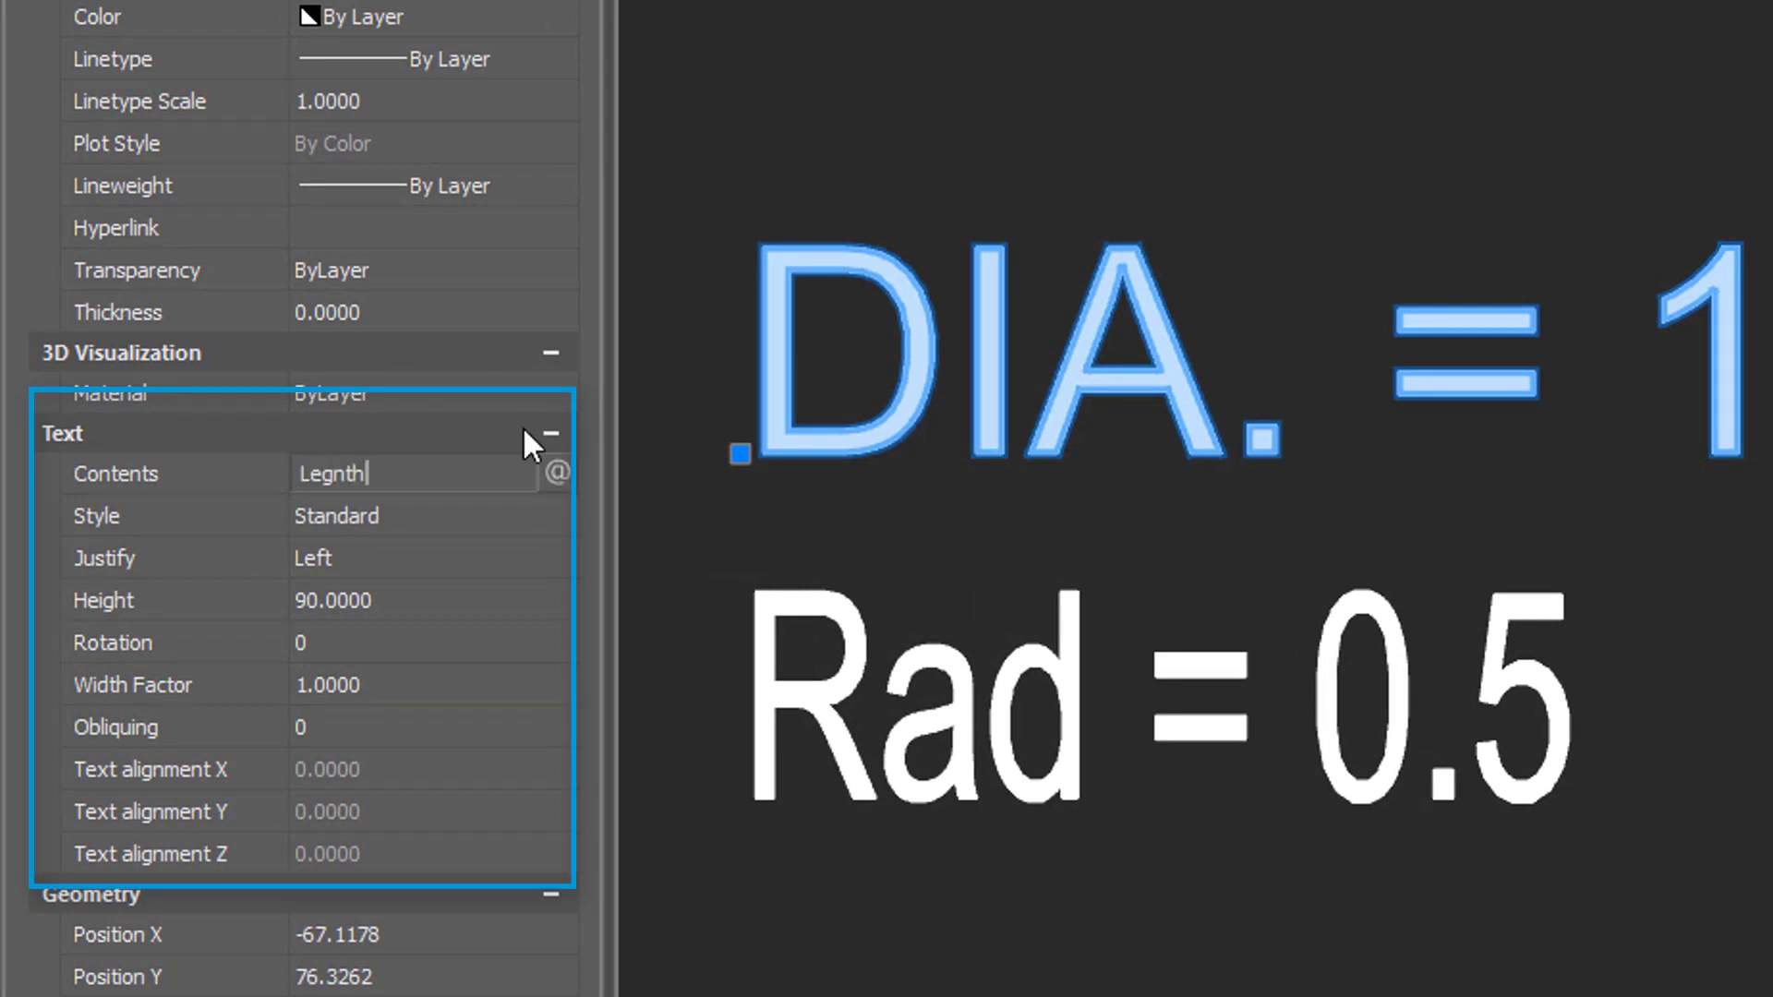
{"action": "type", "text": " = 1"}
Set the height of the "Legnth = 1" text to 45 and its rotation to 45.
{"action": "left_click", "coordinate": [534, 598]}
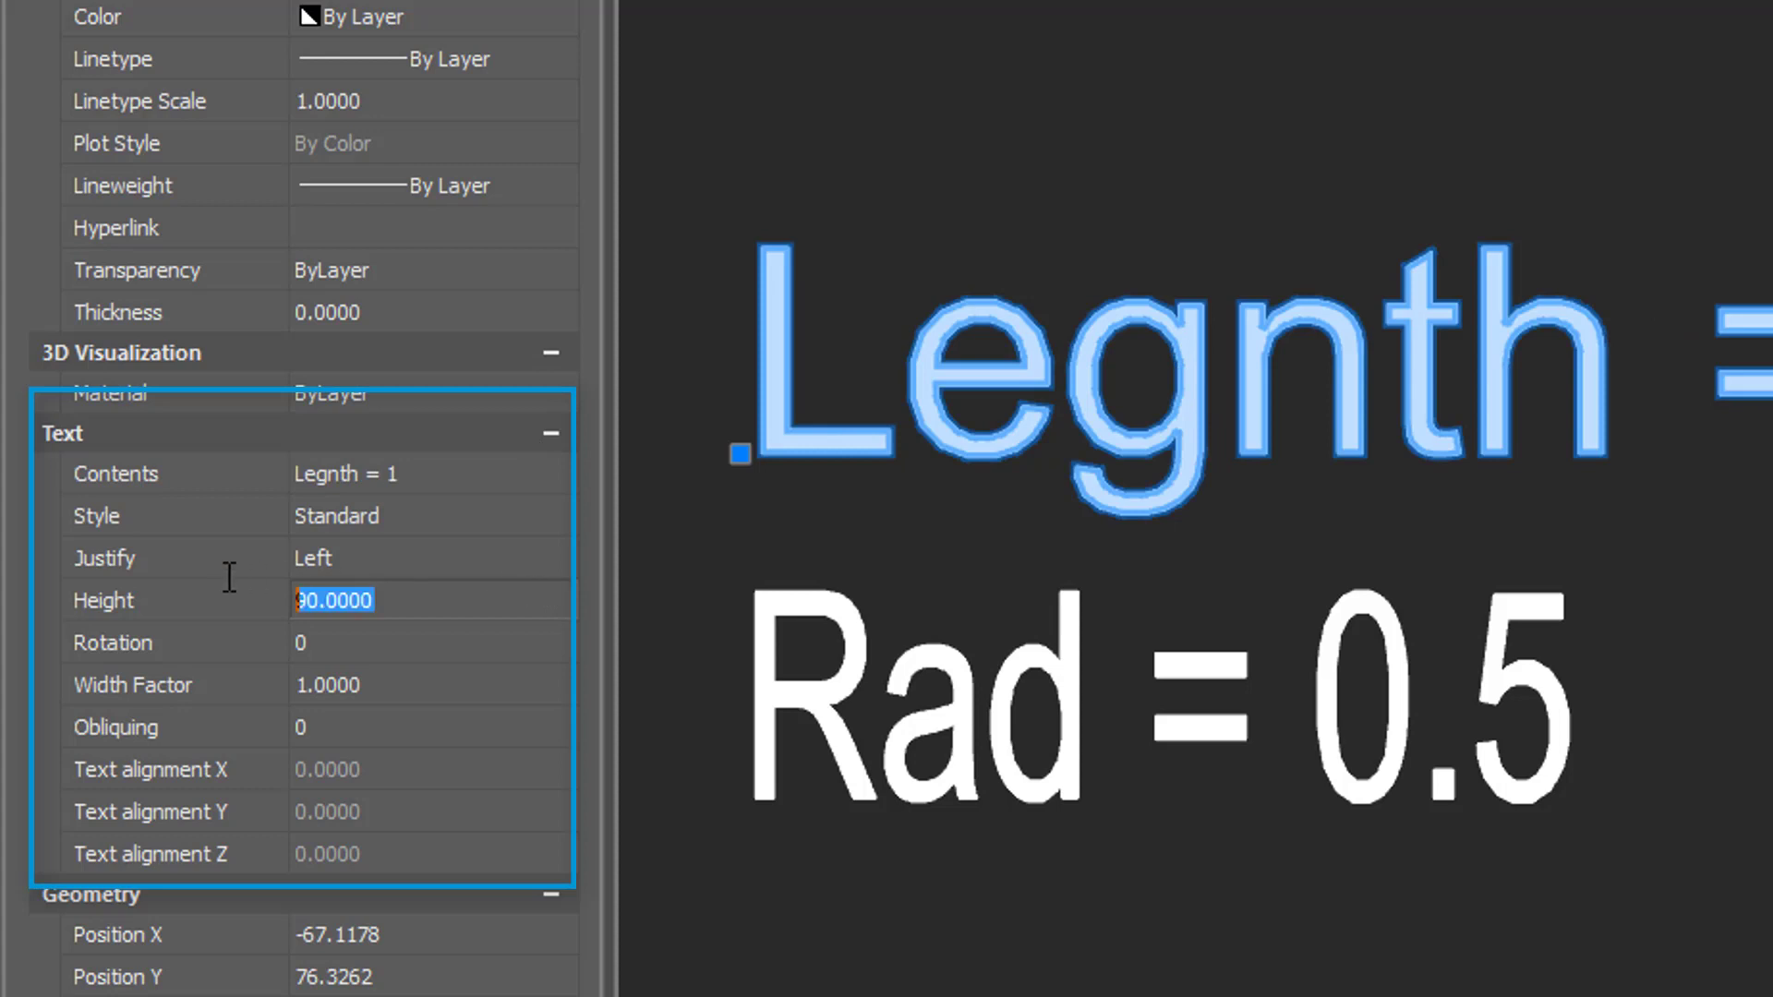
{"action": "type", "text": "45"}
{"action": "key", "text": "Return"}
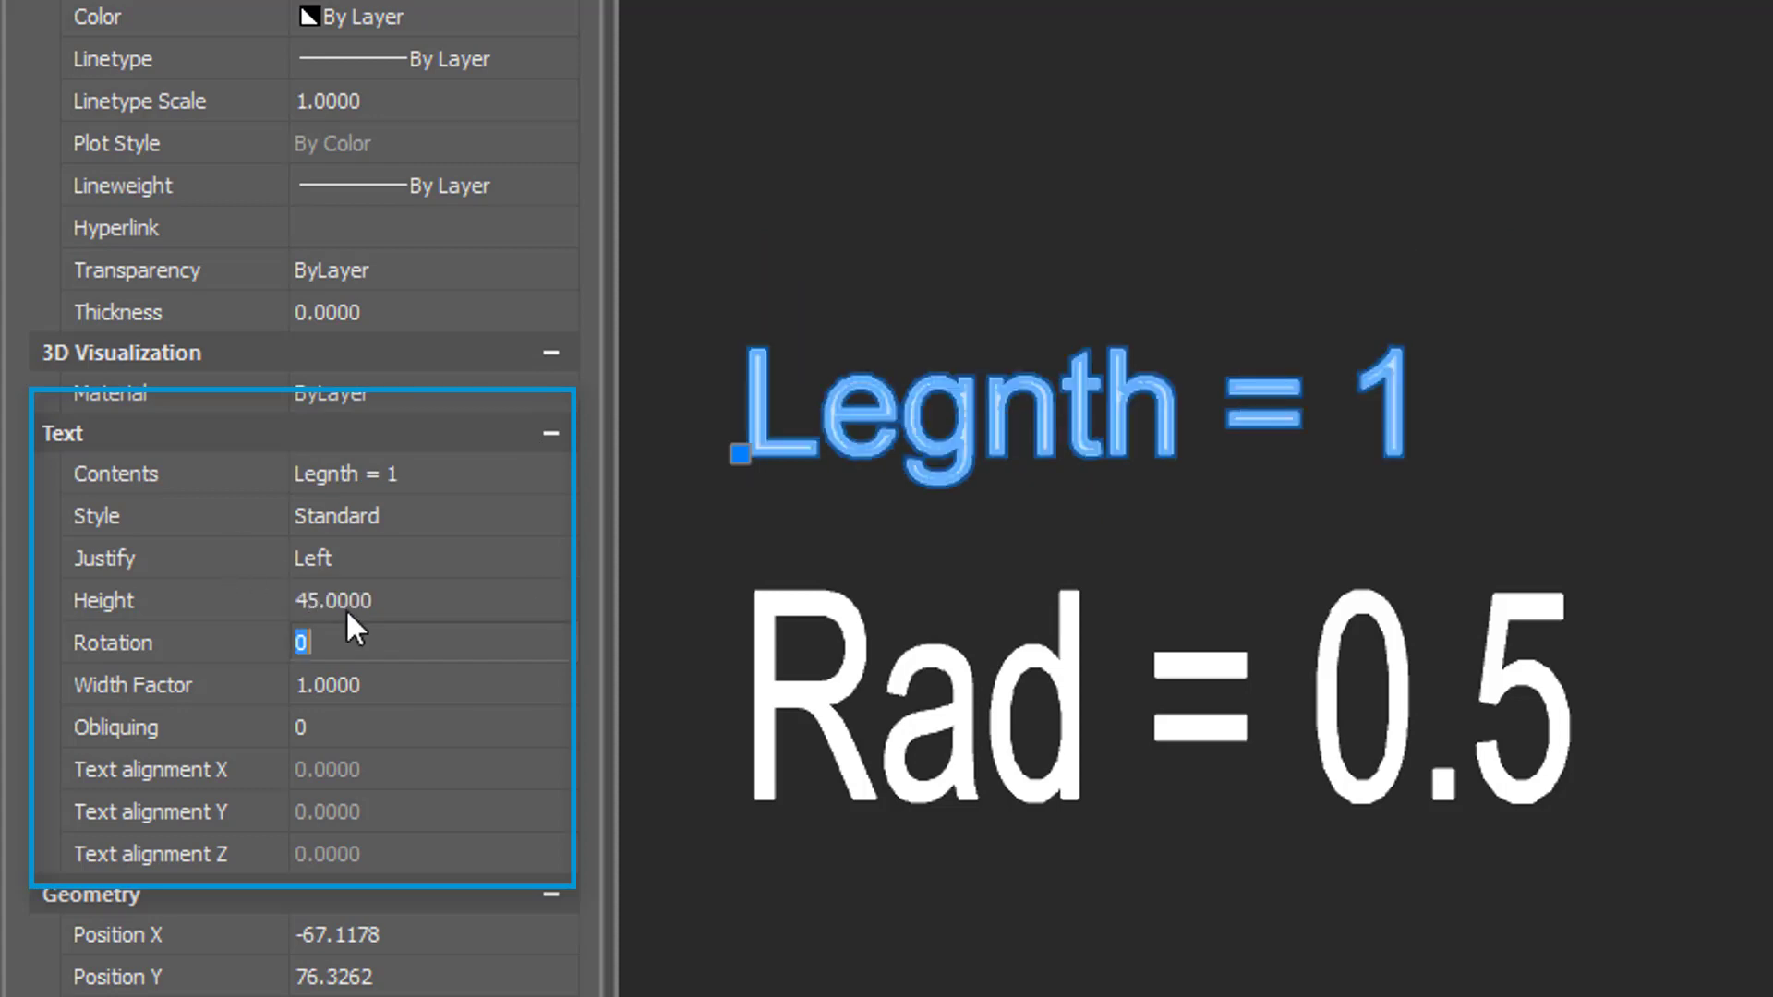
{"action": "type", "text": "45"}
{"action": "key", "text": "Return"}
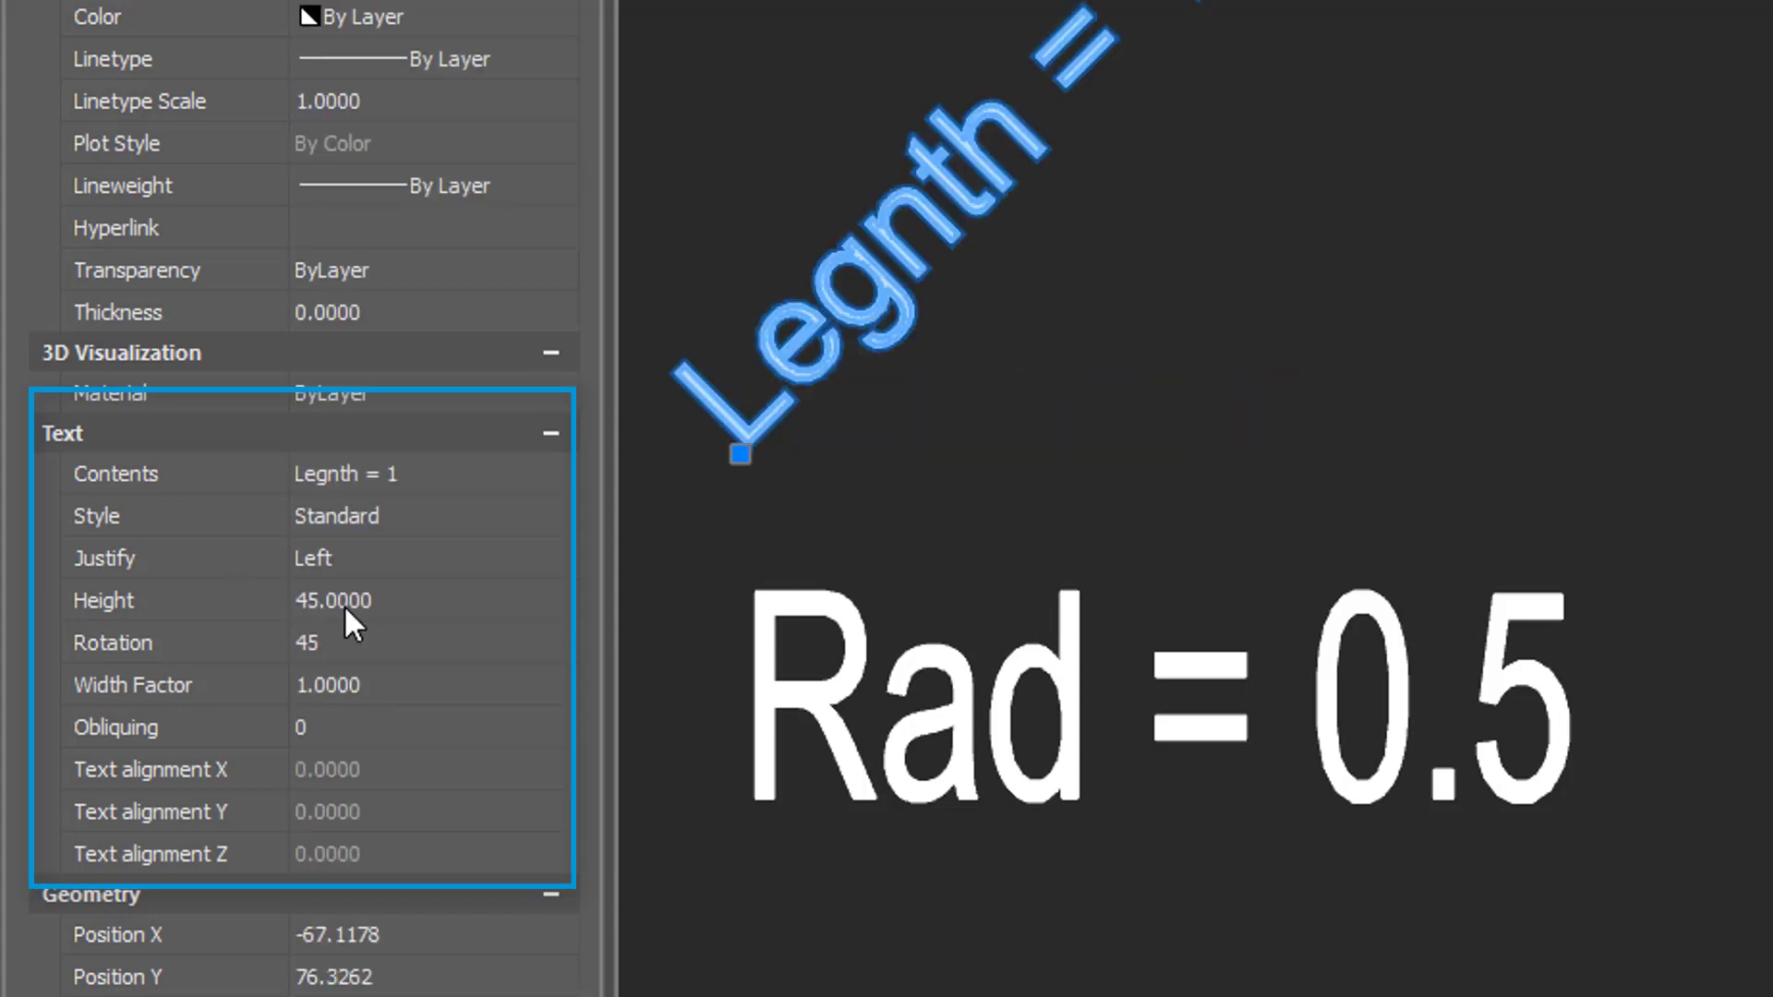
Set the width factor of the "Legnth = 1" text to 2 and its obliquing to 15.
{"action": "left_click", "coordinate": [382, 670]}
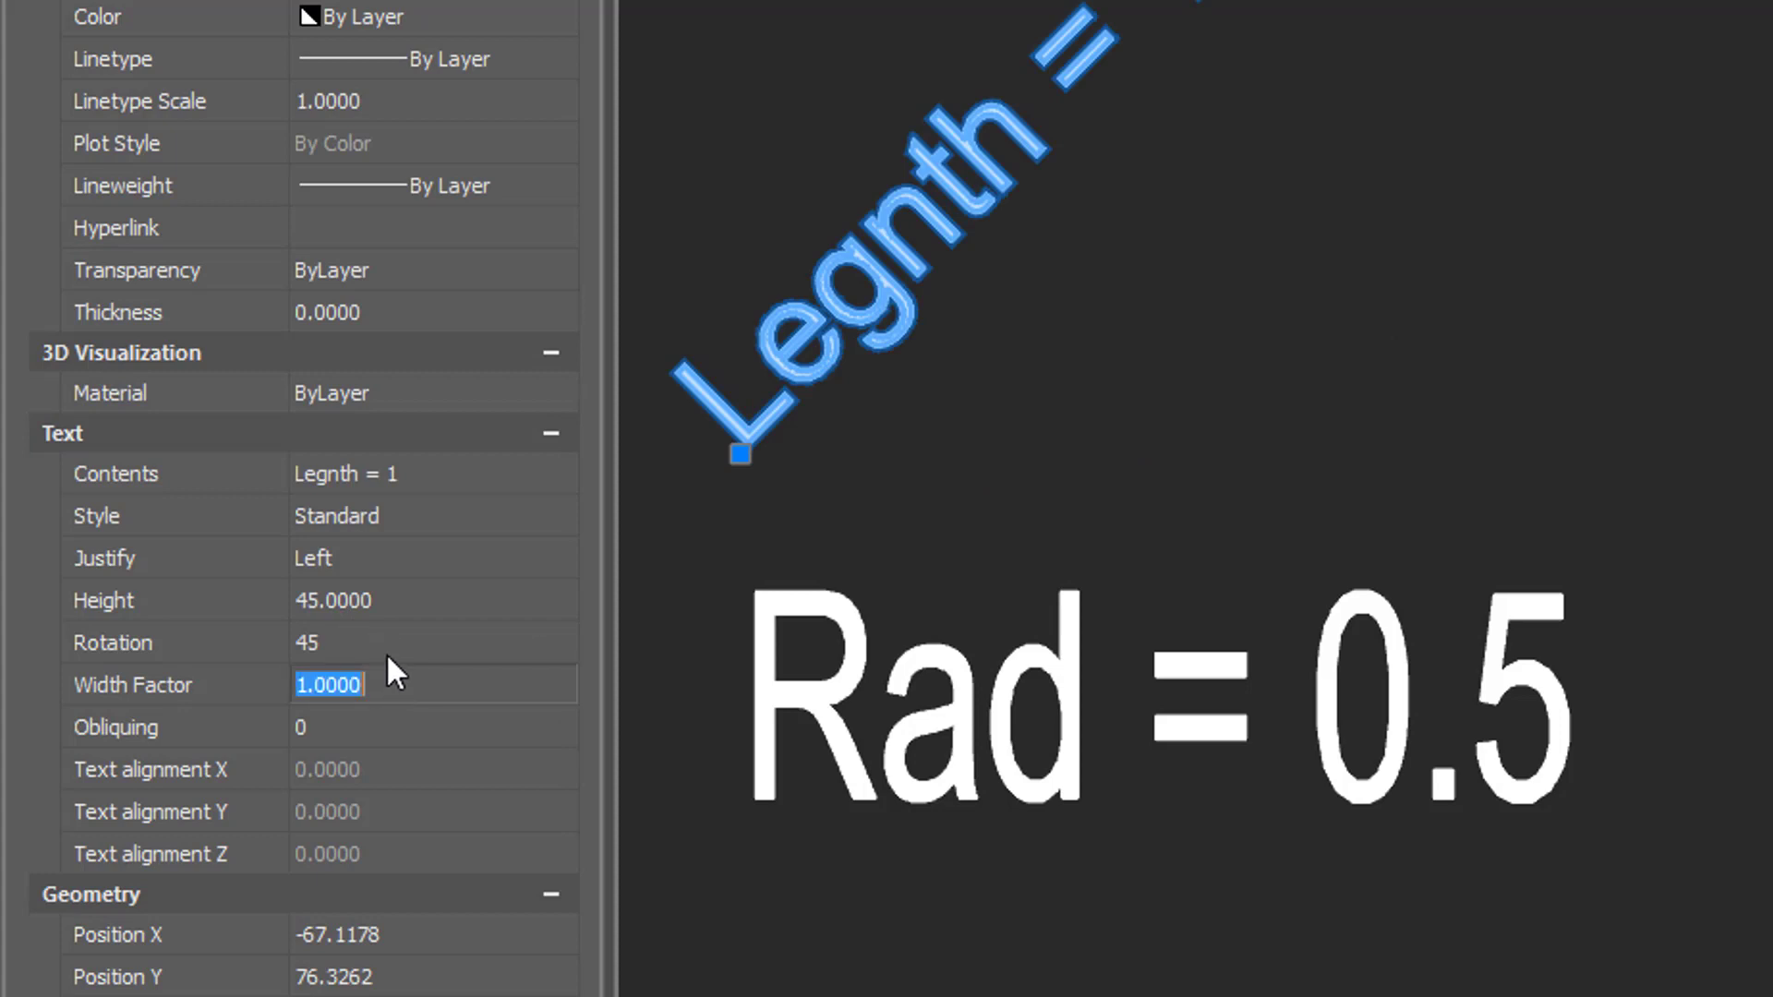
{"action": "type", "text": "2"}
{"action": "key", "text": "Return"}
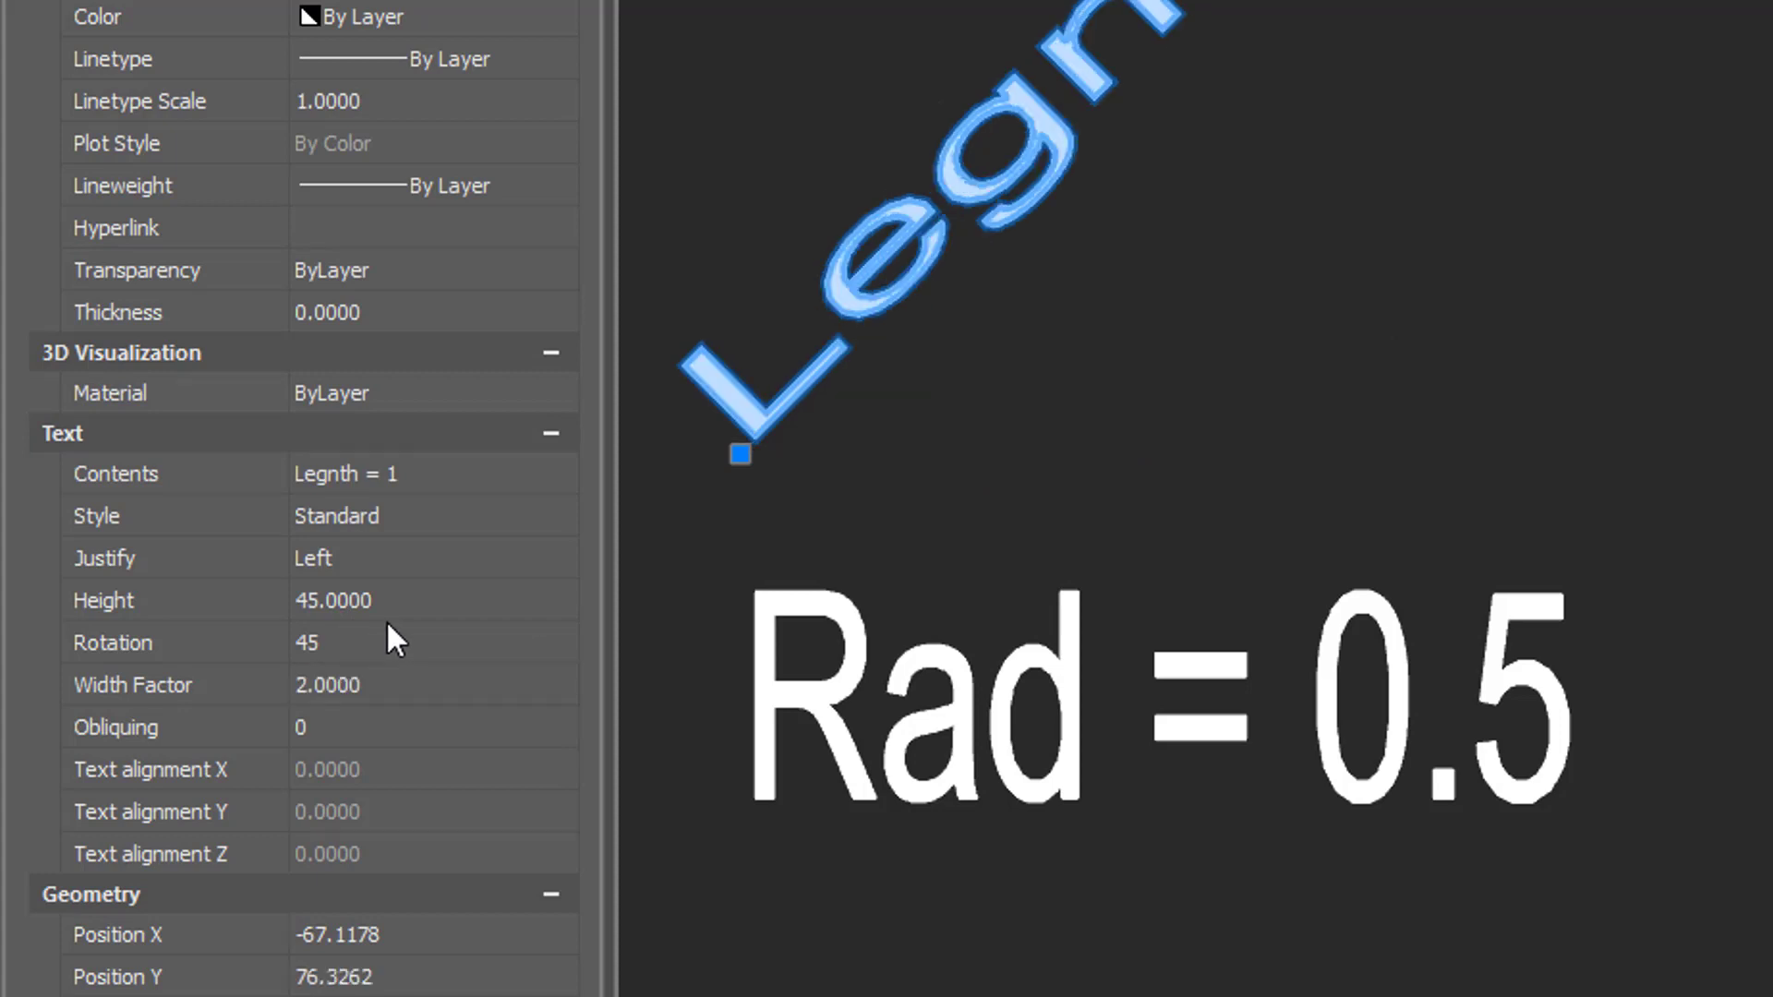
{"action": "left_click", "coordinate": [403, 719]}
{"action": "type", "text": "15"}
{"action": "key", "text": "Return"}
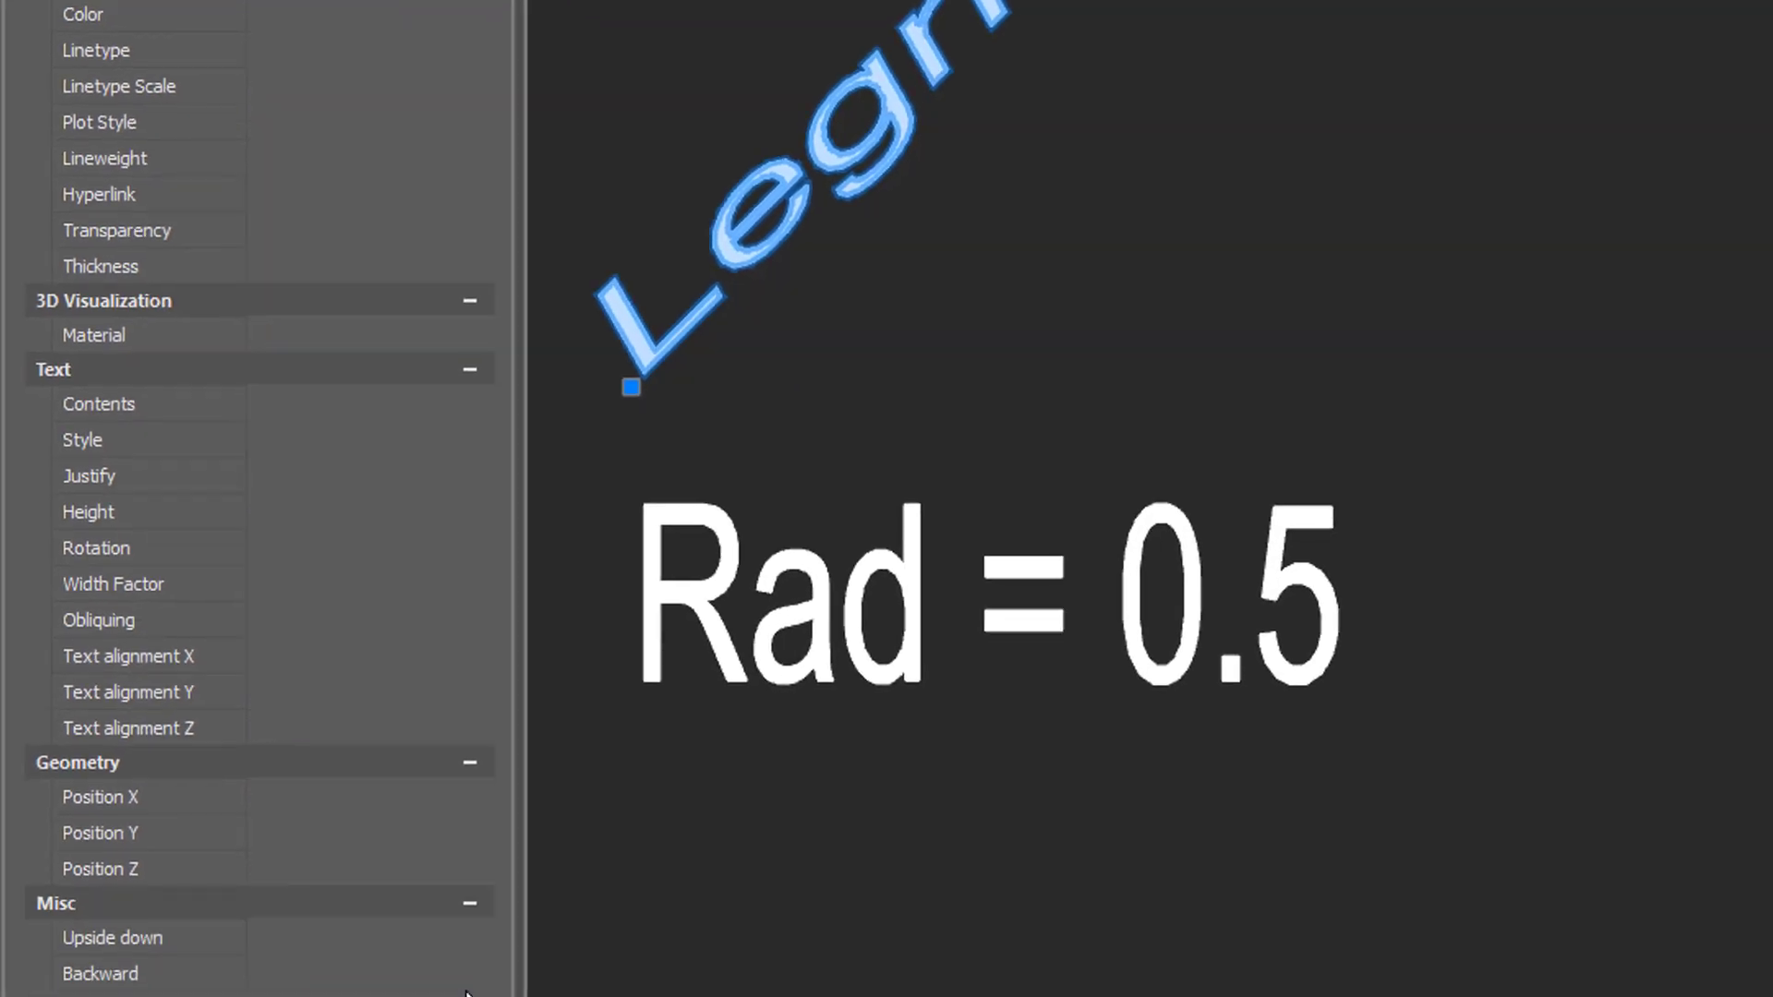
Set both the Upside down and Backward properties of the "Legnth = 1" text to Yes.
{"action": "left_click", "coordinate": [425, 905]}
{"action": "left_click", "coordinate": [440, 903]}
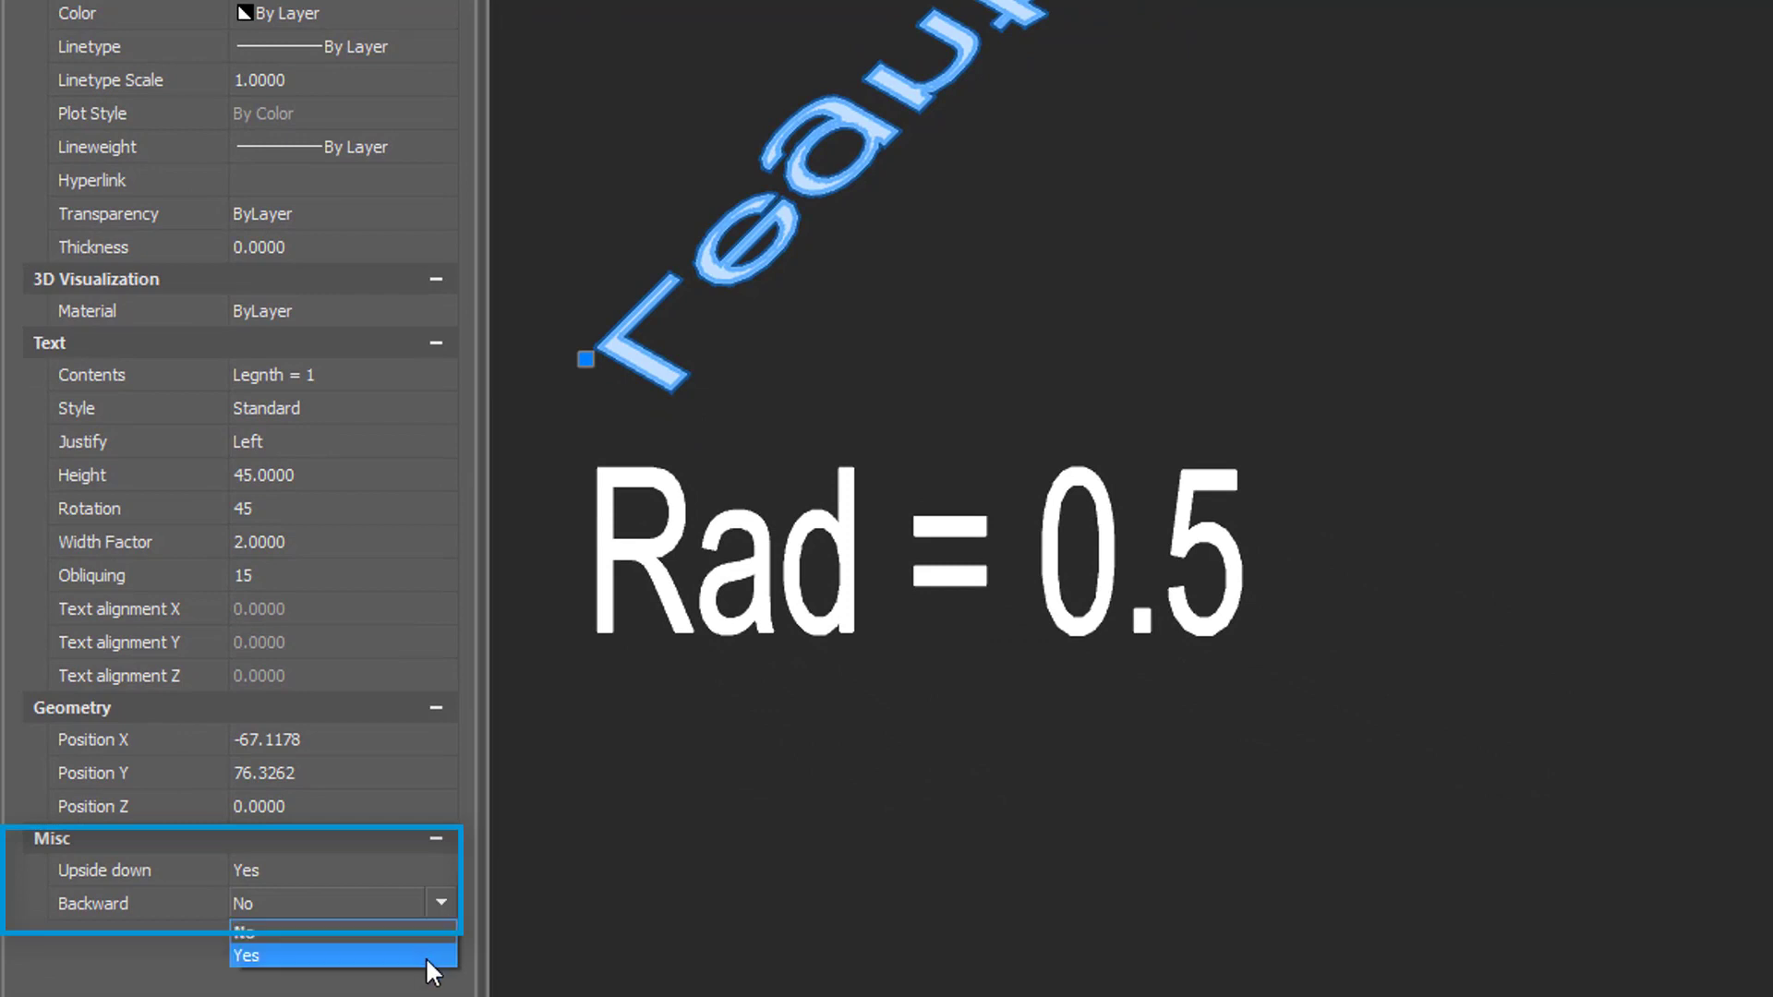
{"action": "left_click", "coordinate": [425, 957]}
{"action": "middle_click_drag", "start_coordinate": [554, 887], "coordinate": [1382, 408]}
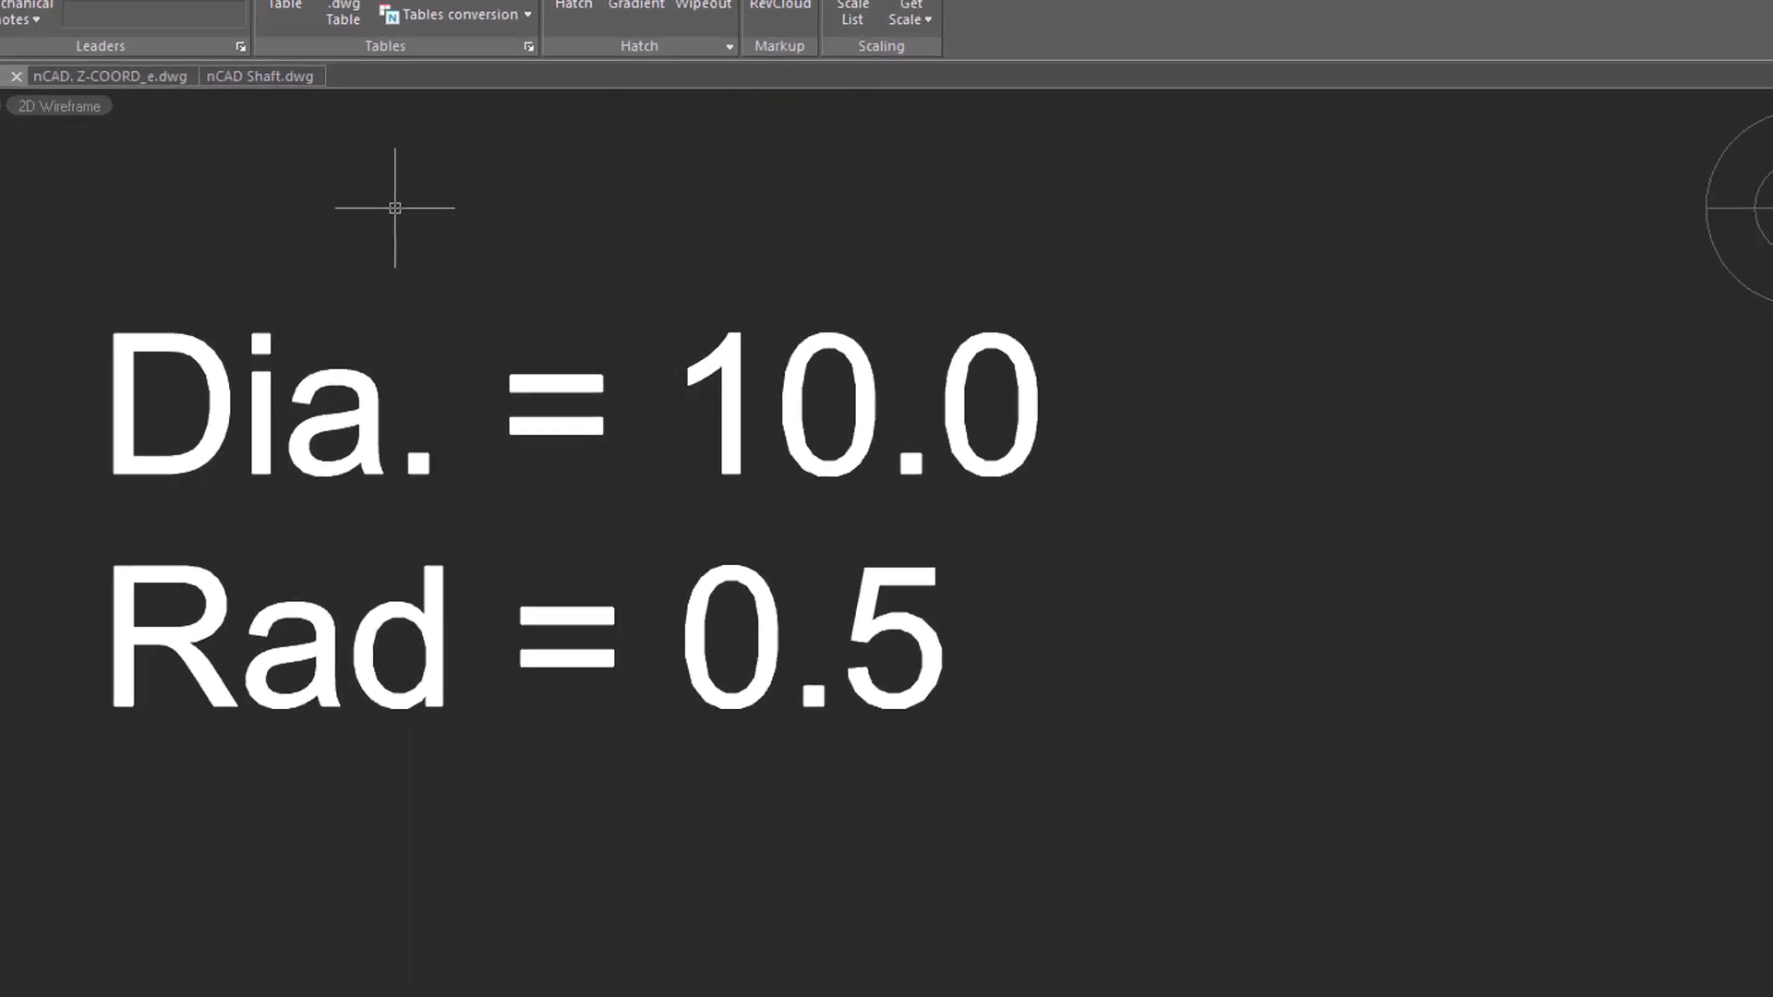
Change the font of the Standard text style to Noto Serif.
{"action": "key", "text": "Return"}
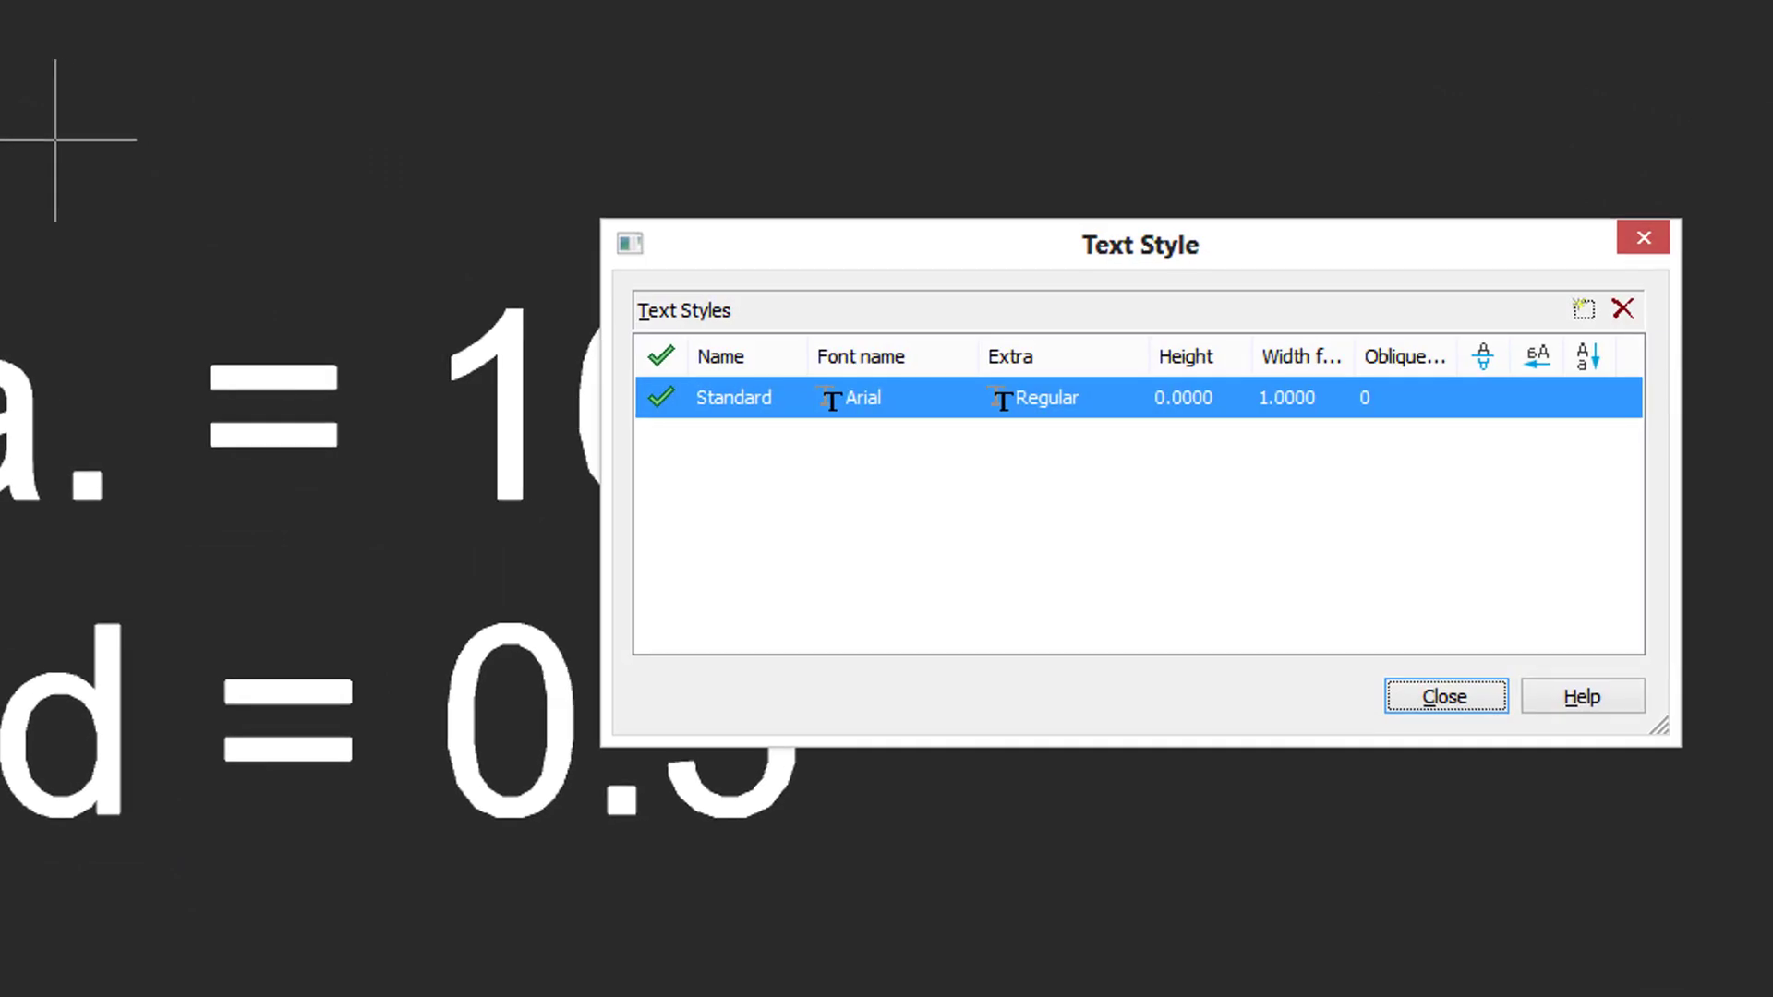
{"action": "left_click_drag", "start_coordinate": [819, 240], "coordinate": [452, 364]}
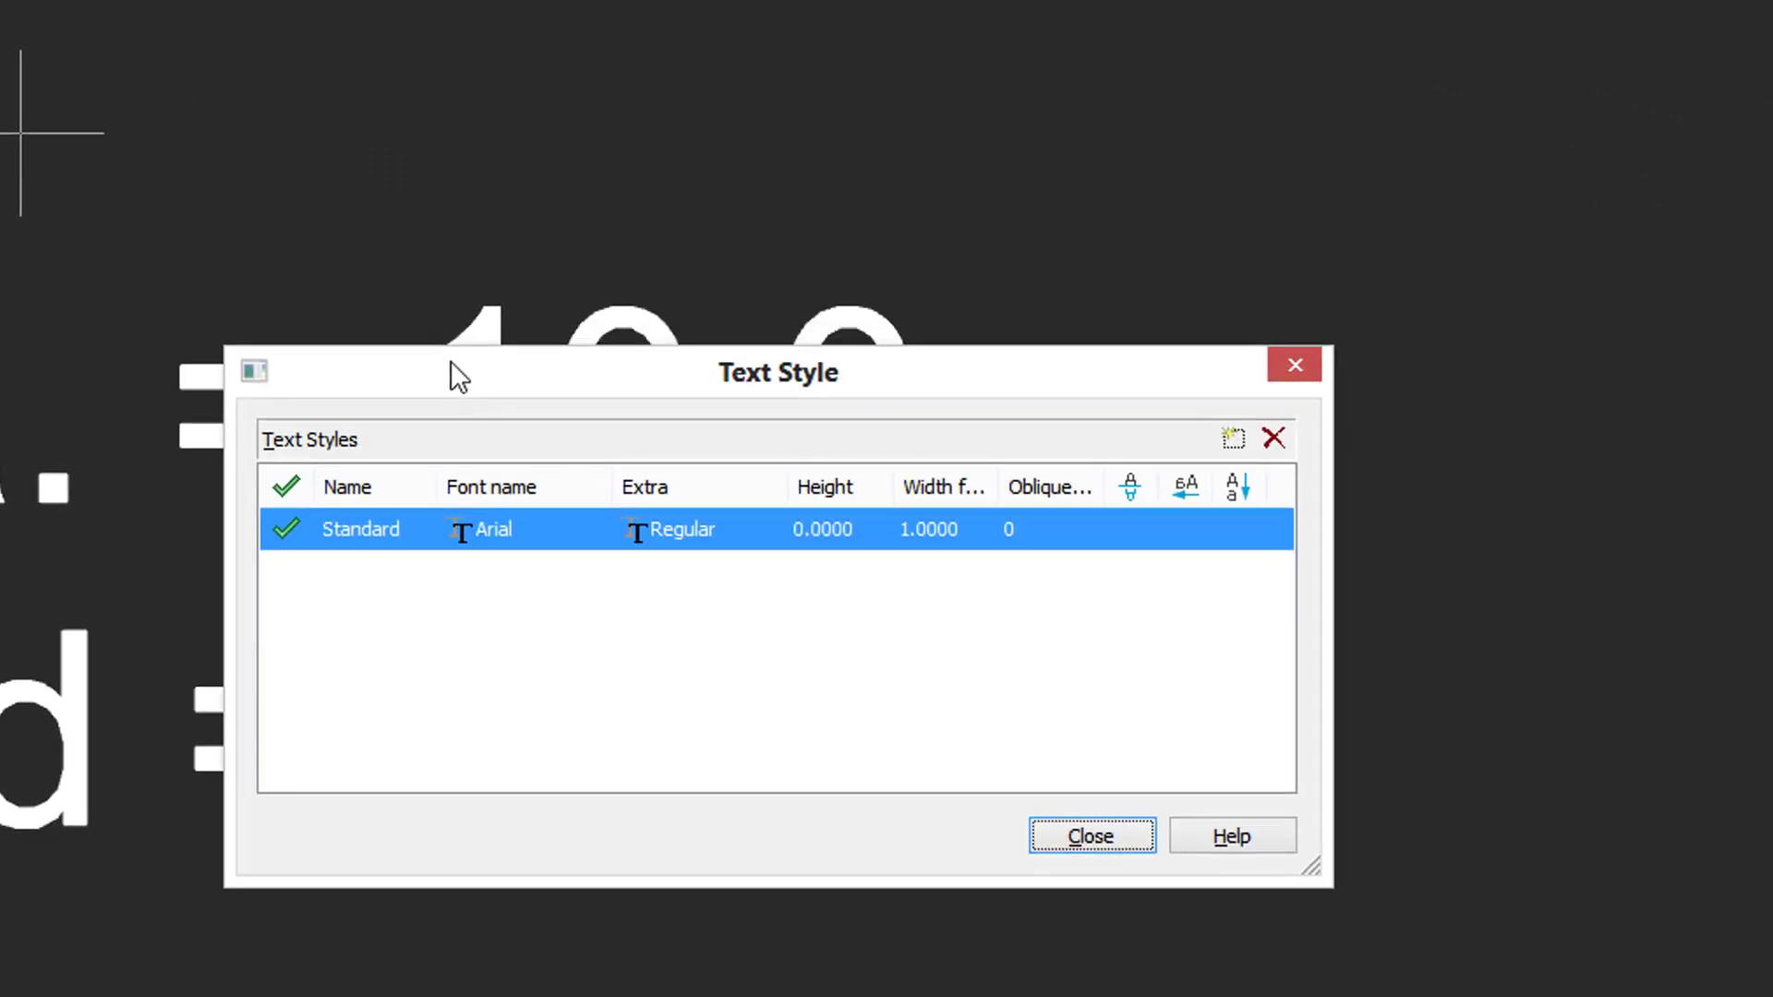
{"action": "left_click", "coordinate": [558, 545]}
{"action": "left_click", "coordinate": [596, 525]}
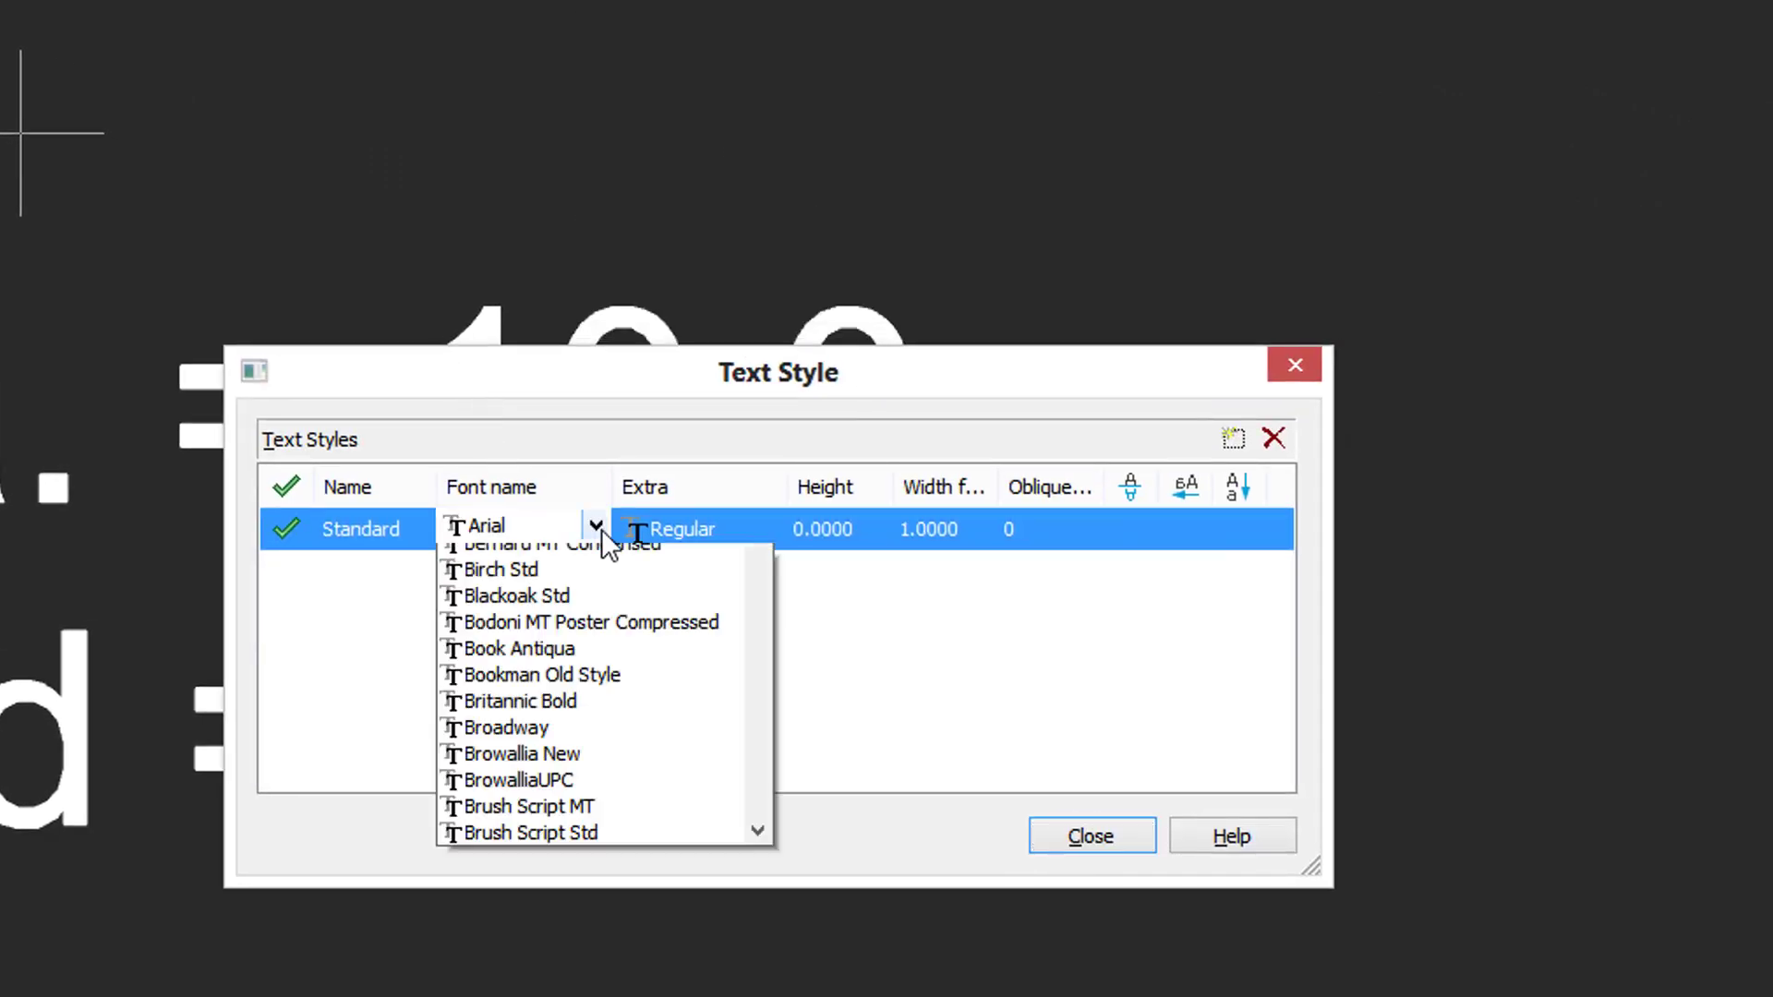
{"action": "left_click_drag", "start_coordinate": [757, 731], "coordinate": [750, 996]}
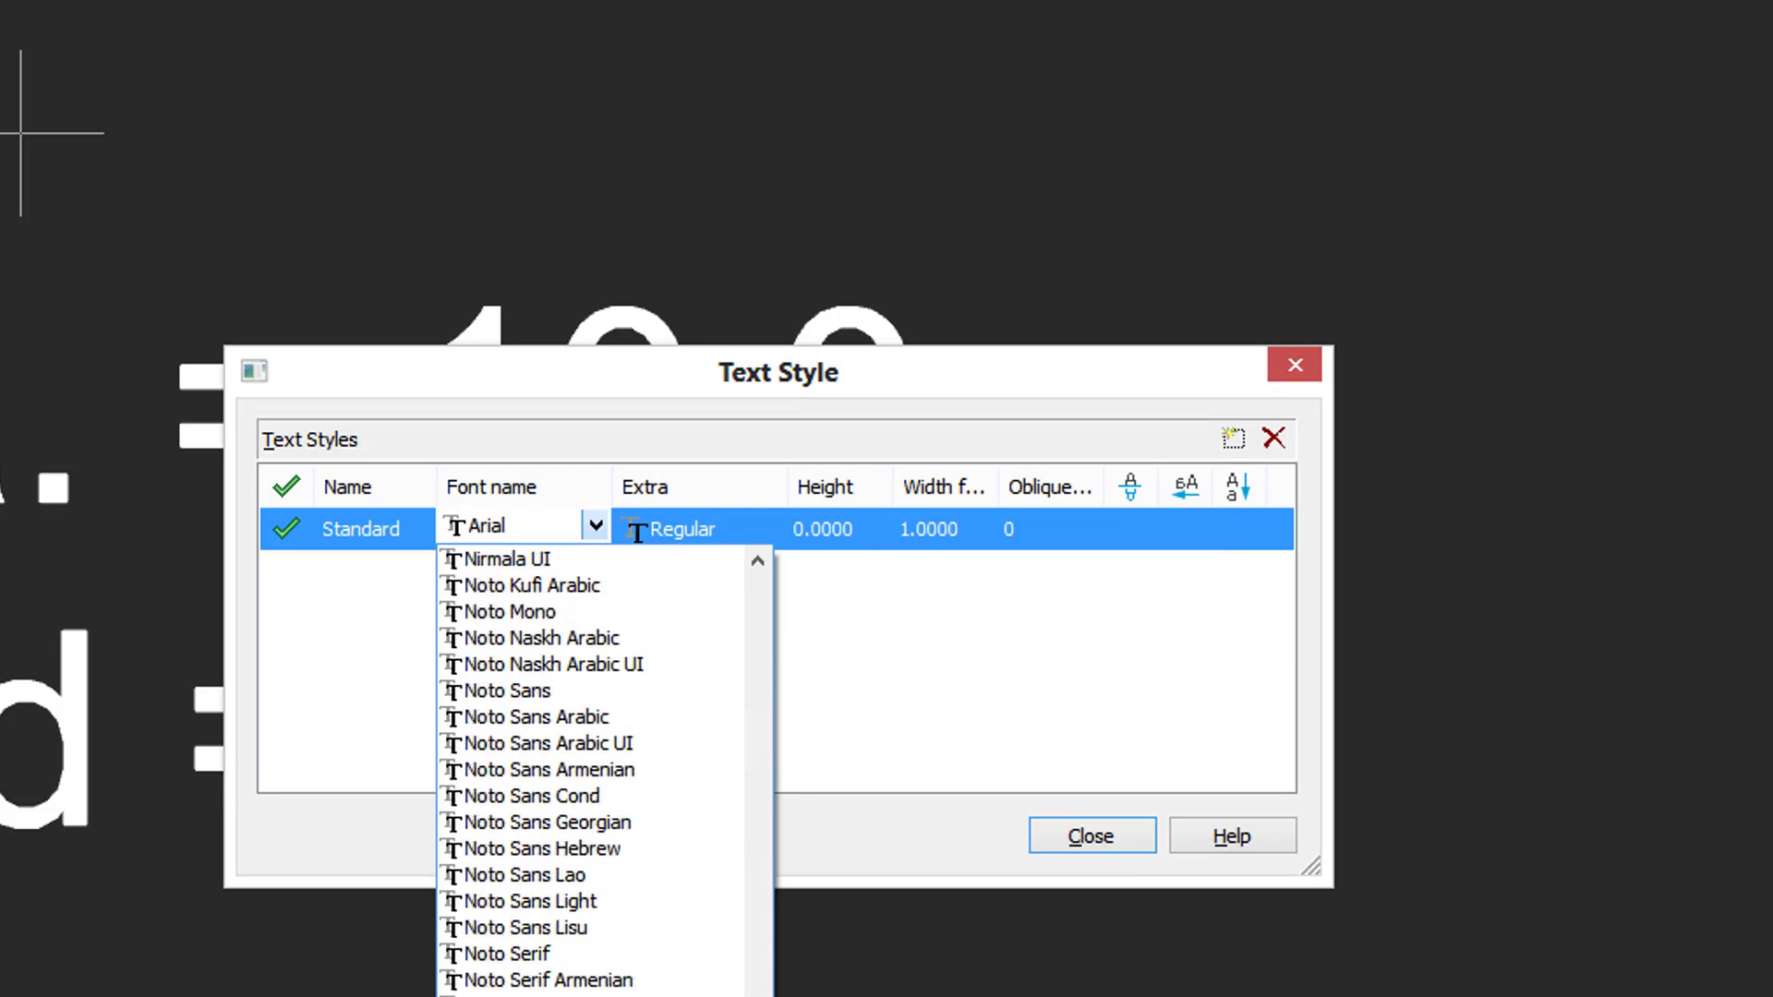
{"action": "left_click", "coordinate": [657, 960]}
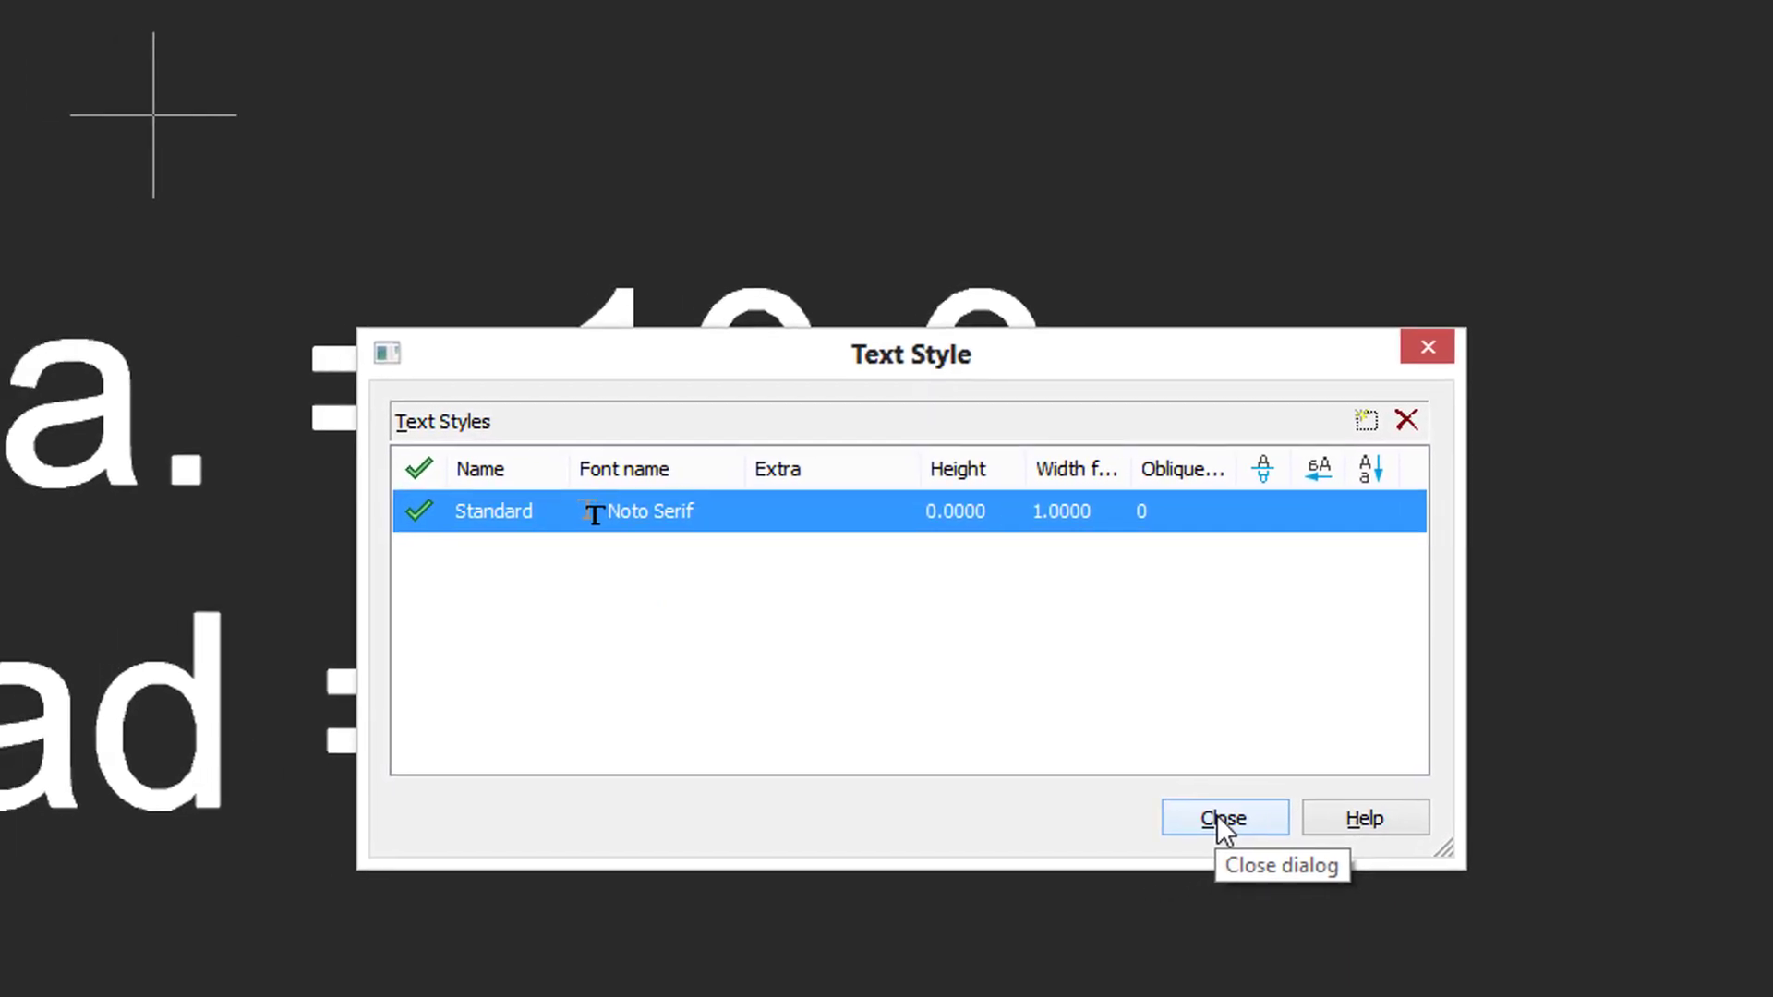
{"action": "left_click", "coordinate": [1105, 834]}
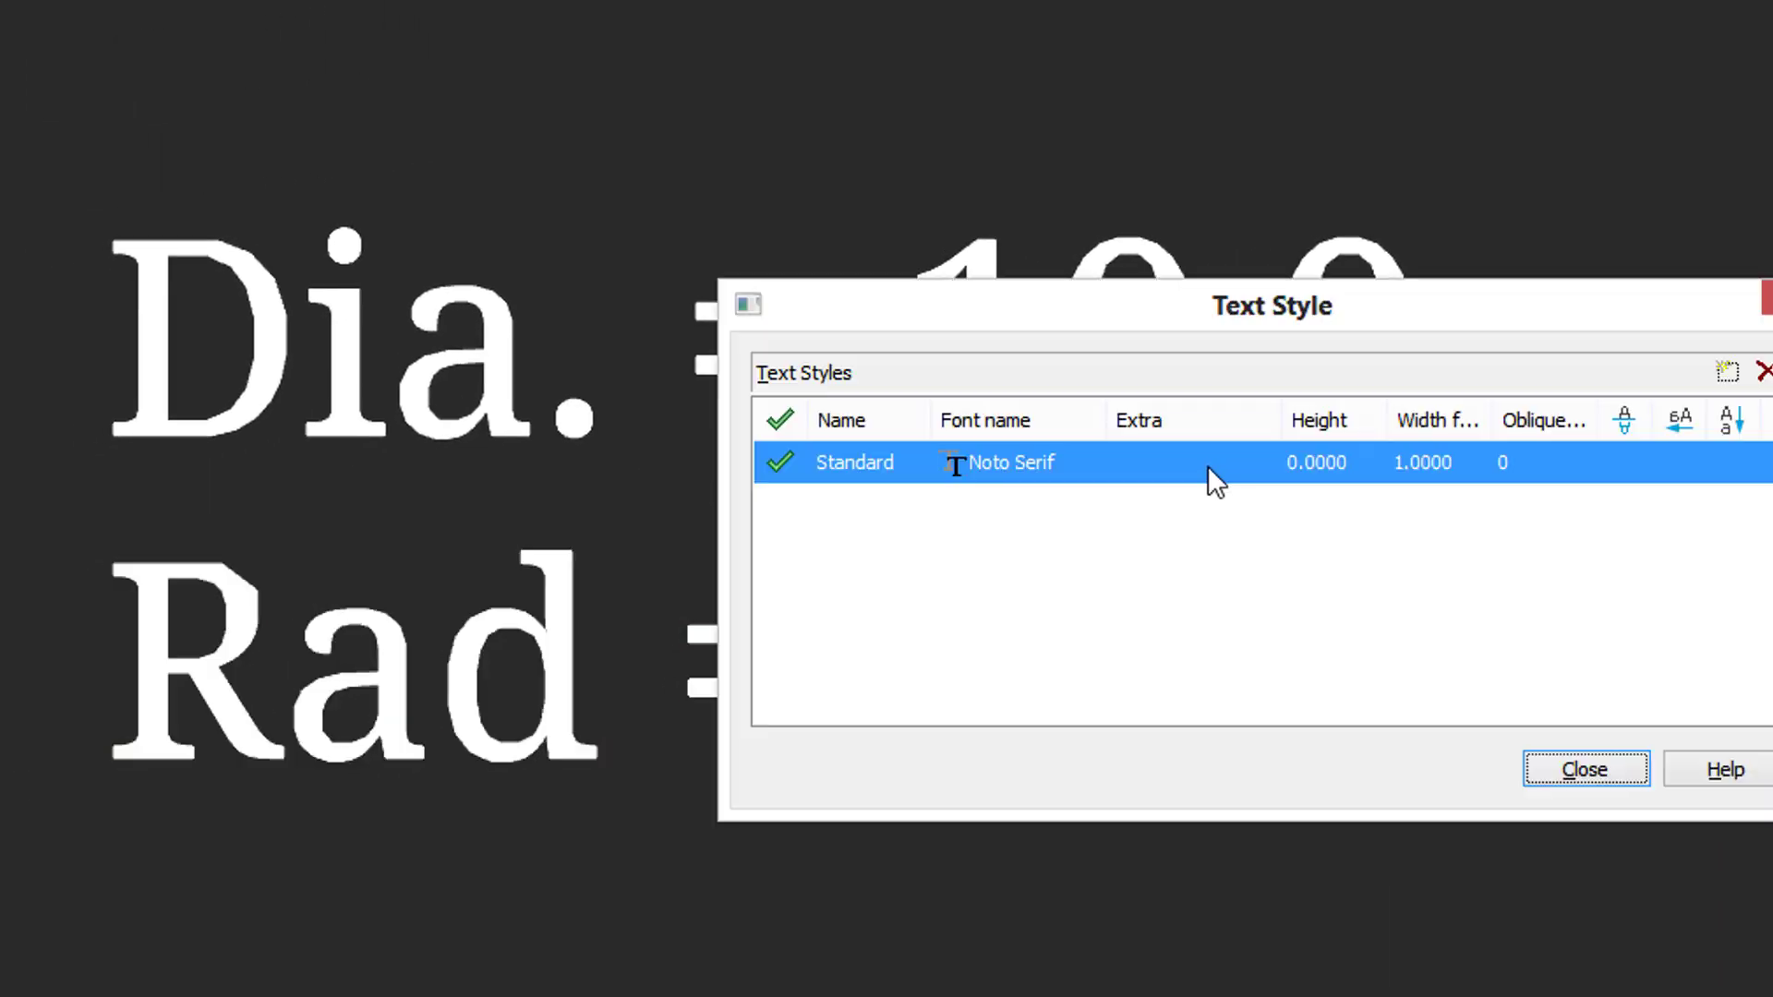
Change the font of the Standard text style to OCR A Std.
{"action": "left_click", "coordinate": [1228, 464]}
{"action": "left_click", "coordinate": [1084, 472]}
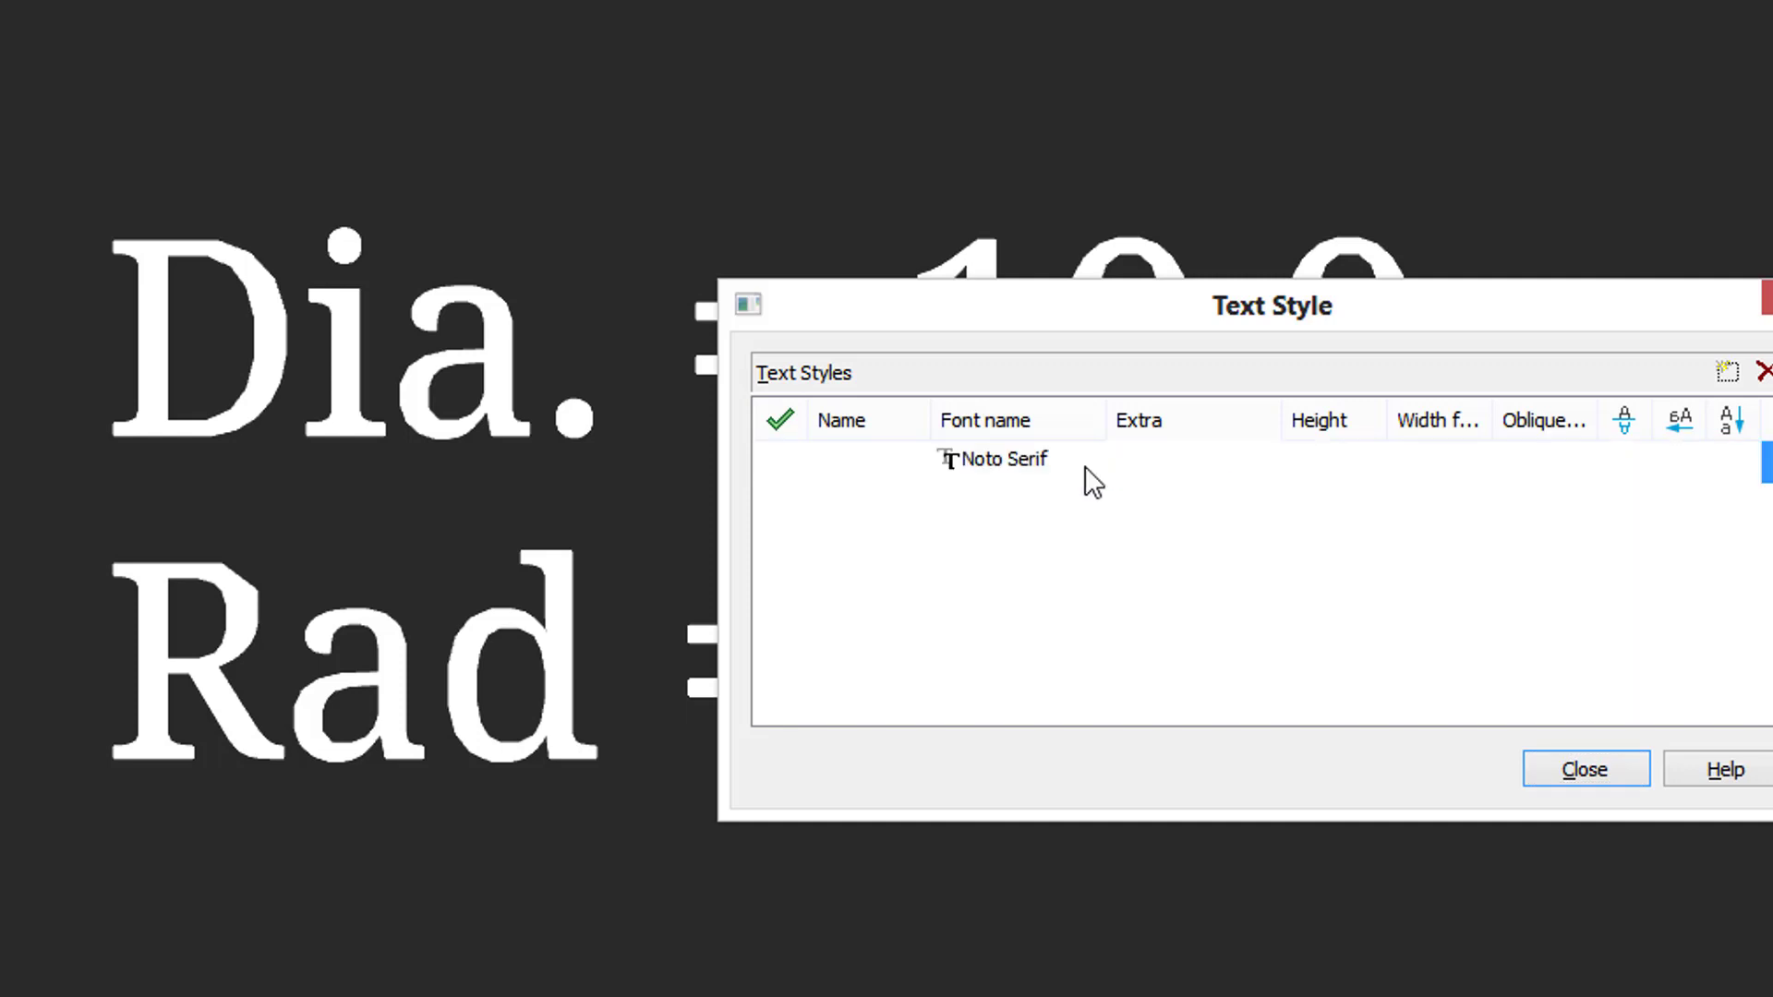
{"action": "left_click", "coordinate": [1091, 460]}
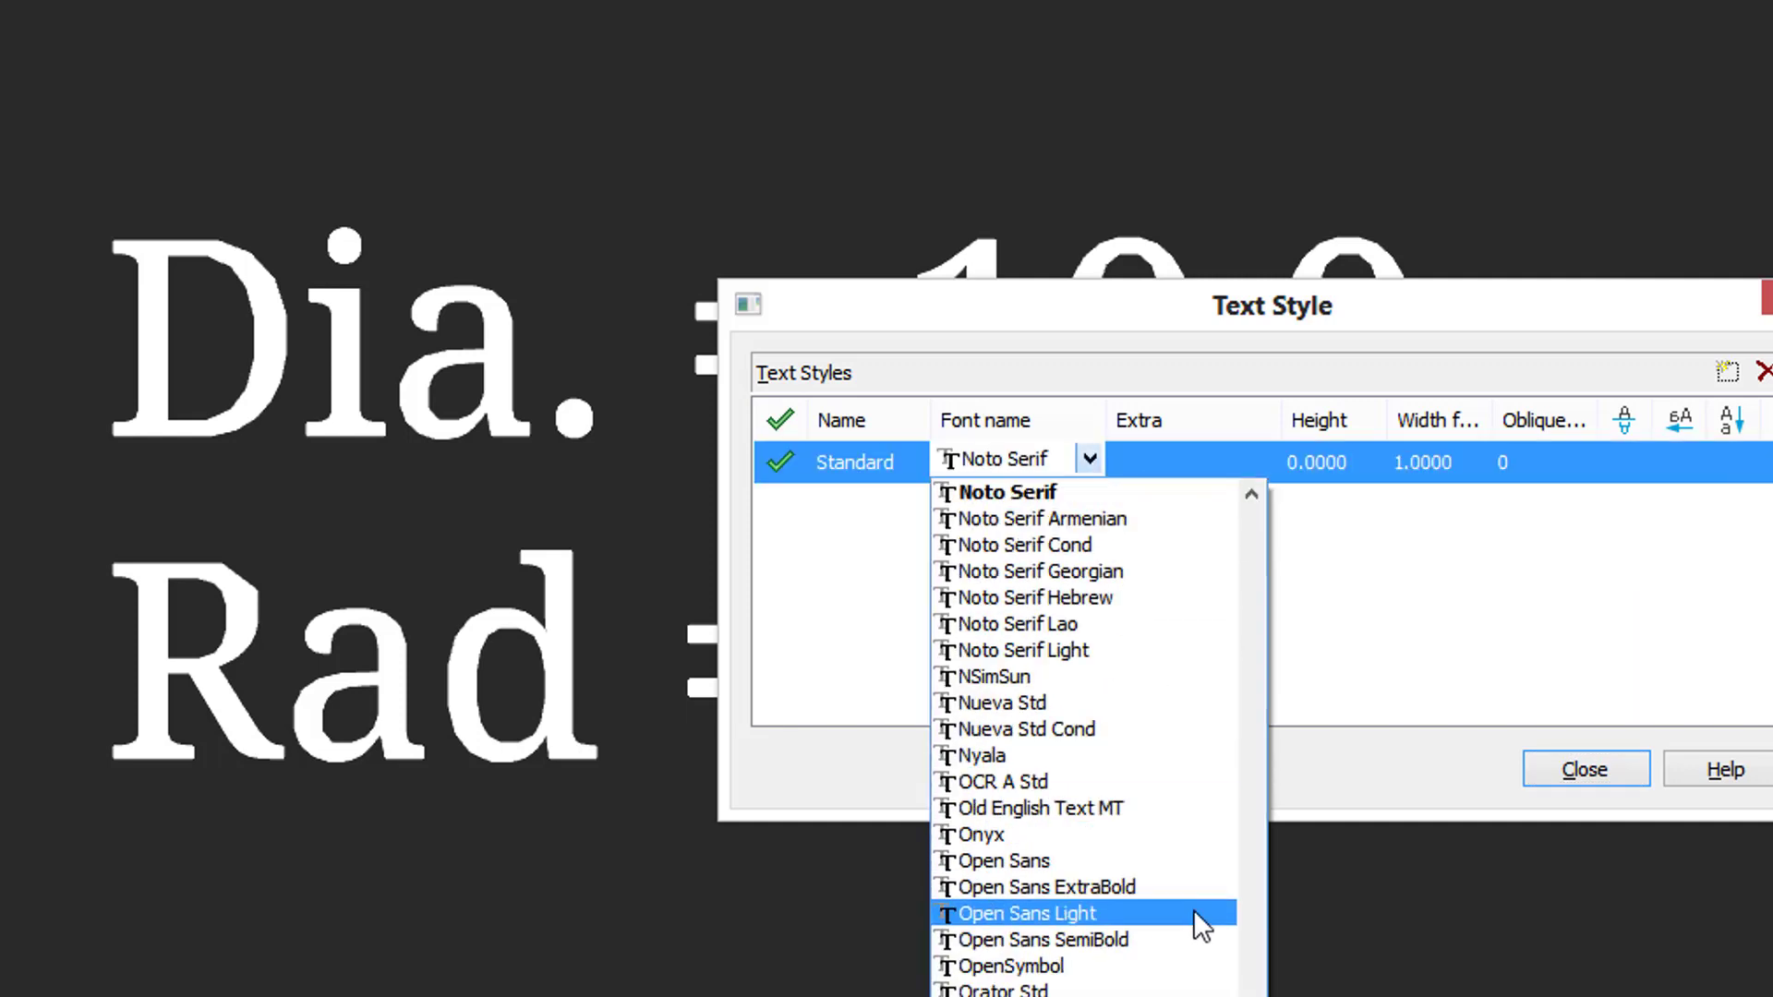
{"action": "left_click", "coordinate": [1162, 781]}
{"action": "left_click", "coordinate": [1604, 775]}
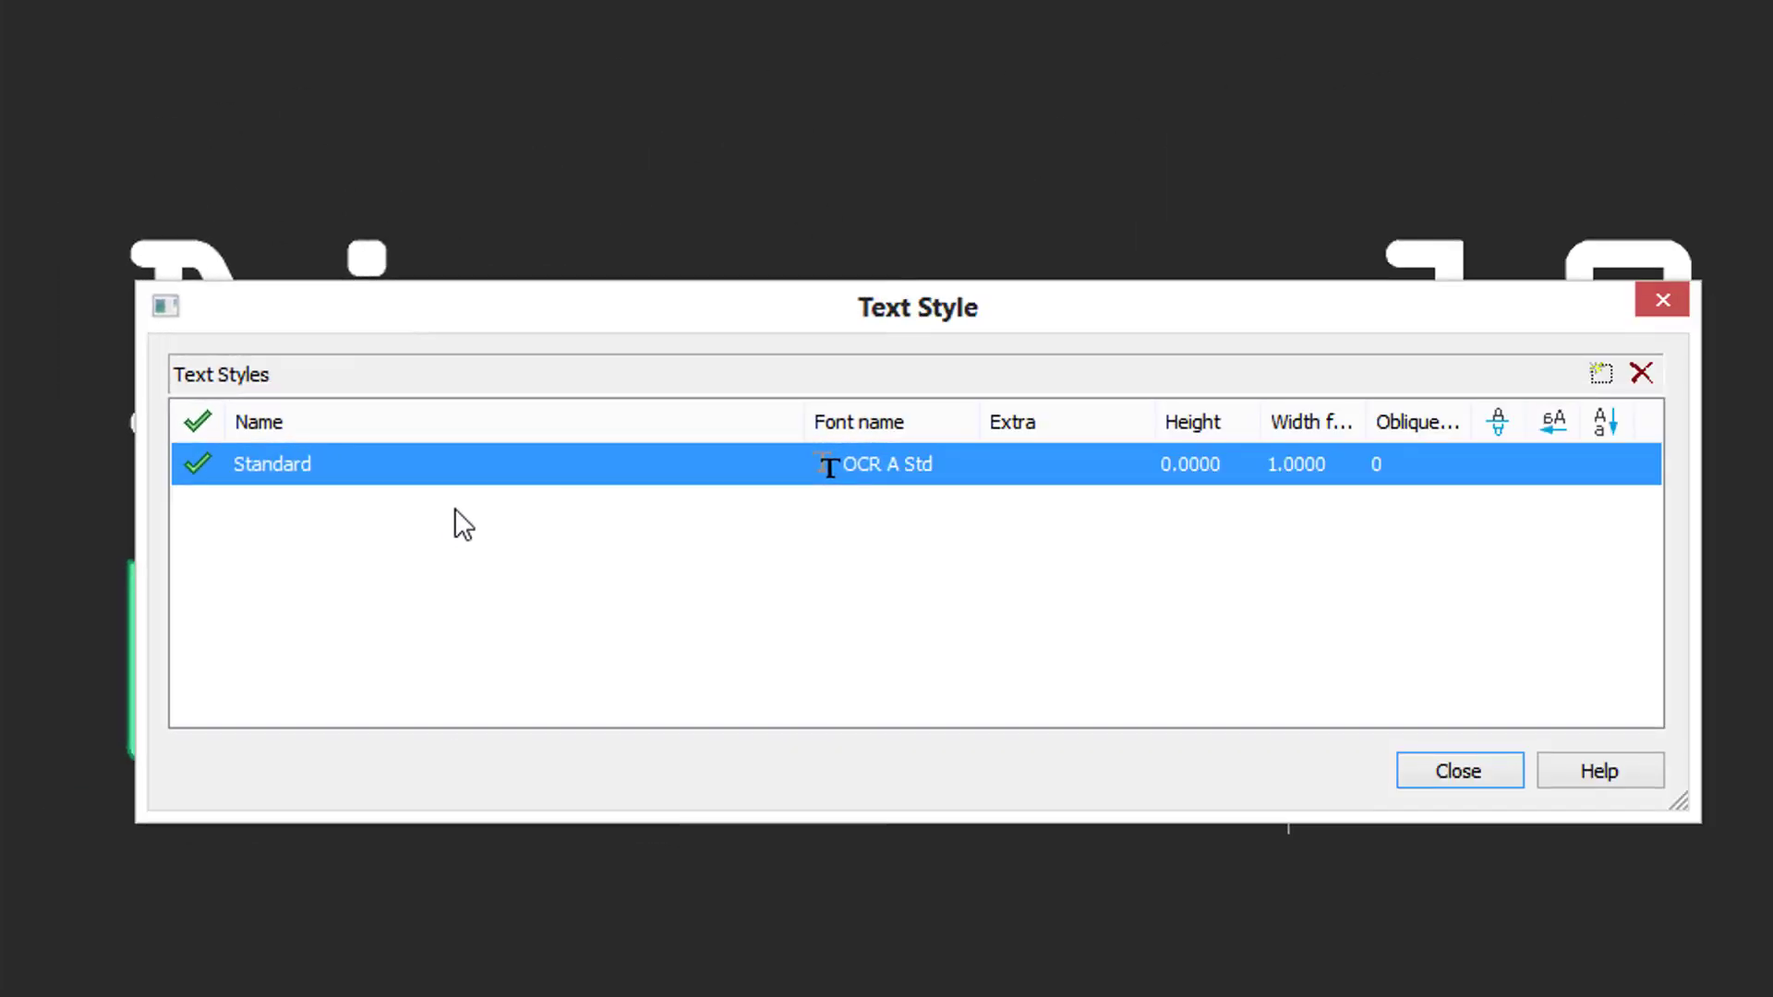
Create a new text style based on Standard and set its font to Oswald.
{"action": "right_click", "coordinate": [464, 458]}
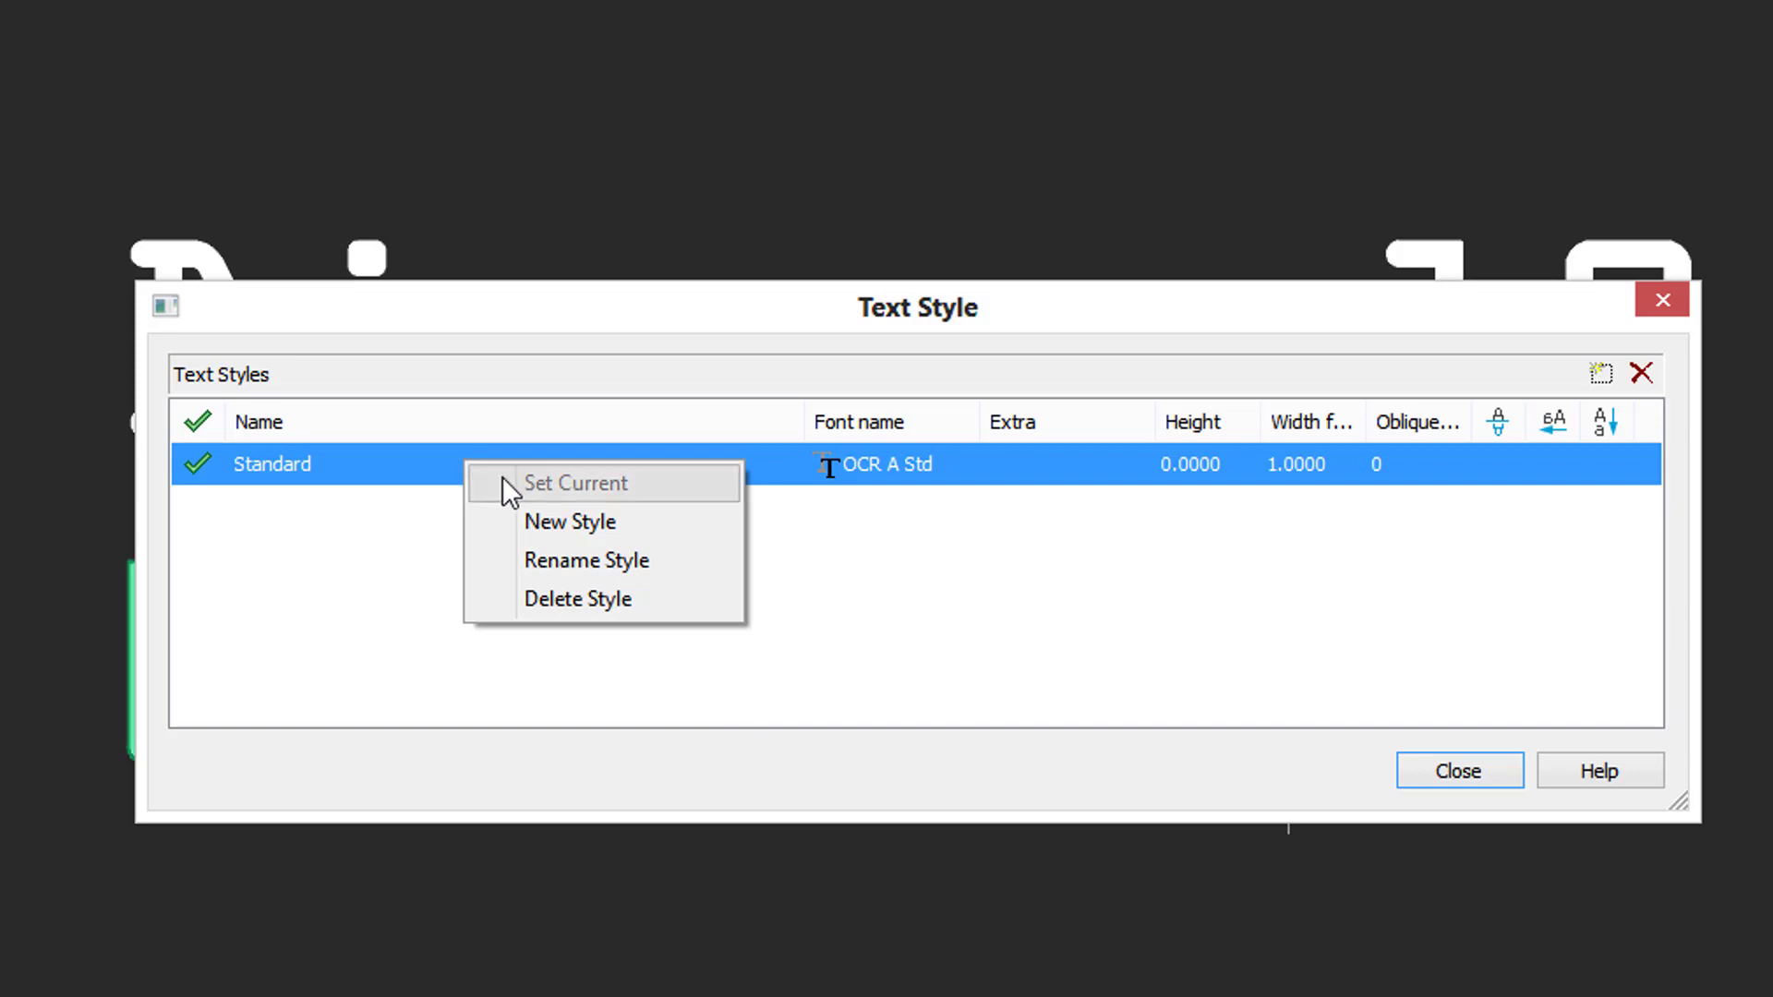
{"action": "left_click", "coordinate": [552, 523]}
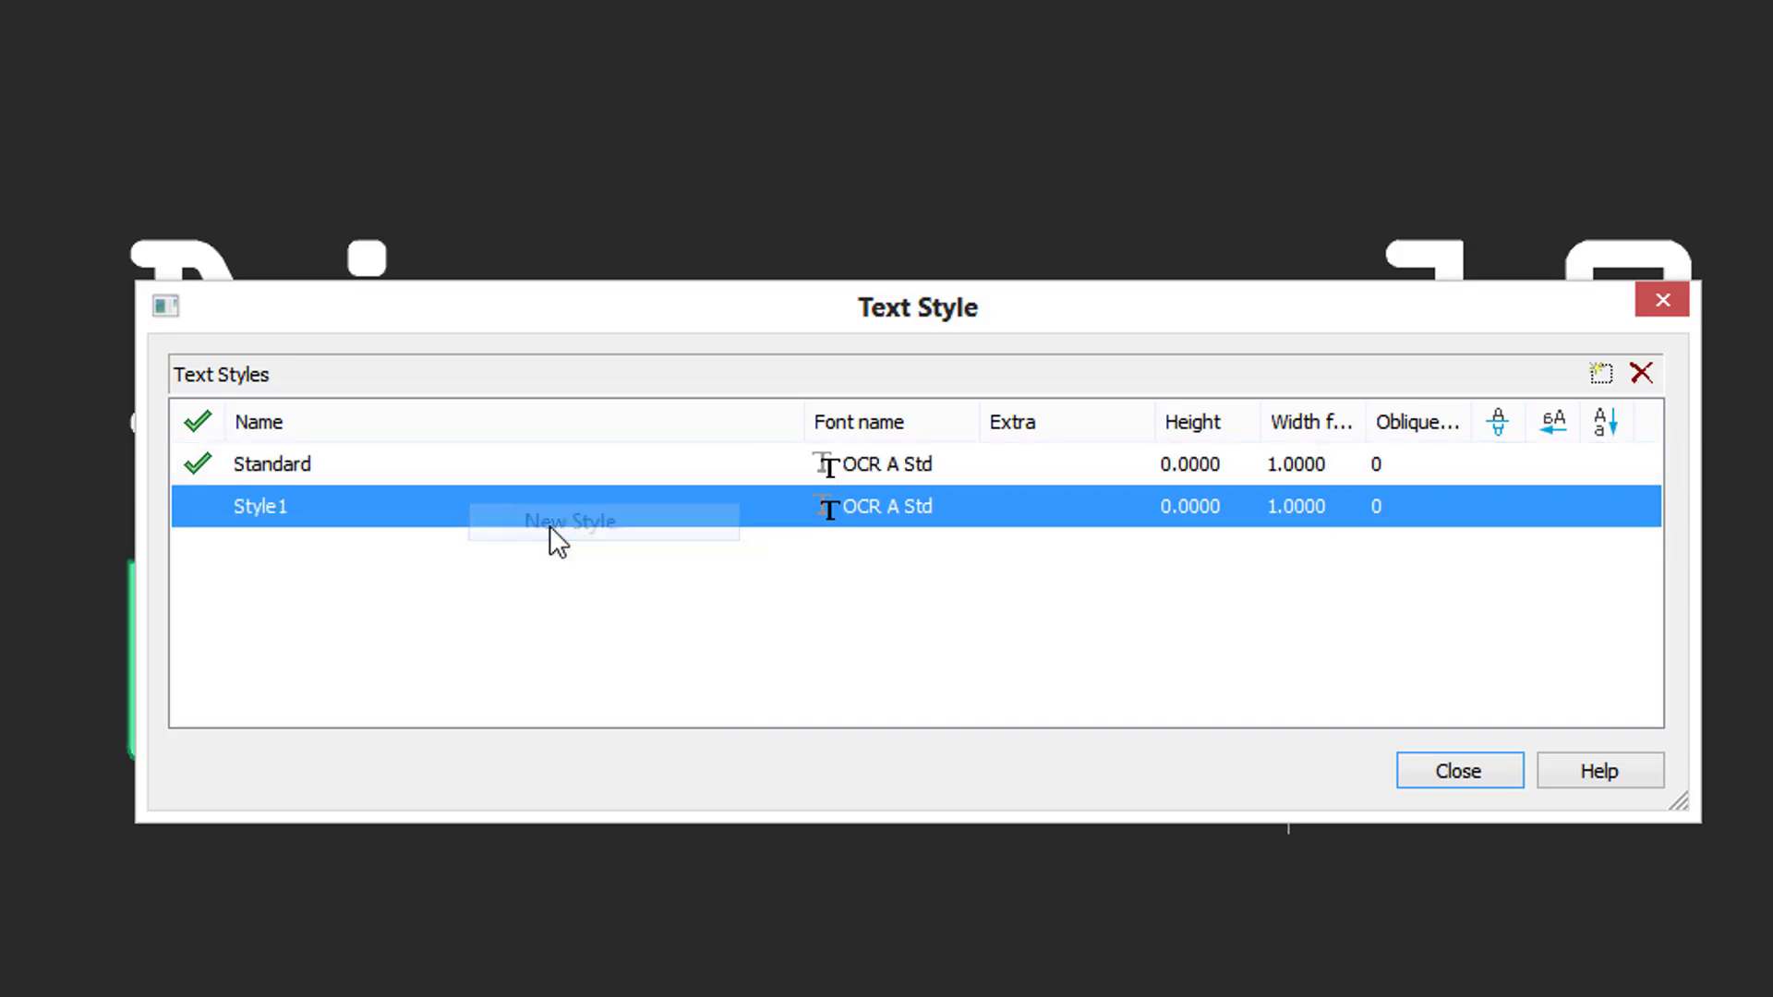
{"action": "left_click", "coordinate": [878, 508]}
{"action": "left_click", "coordinate": [963, 502]}
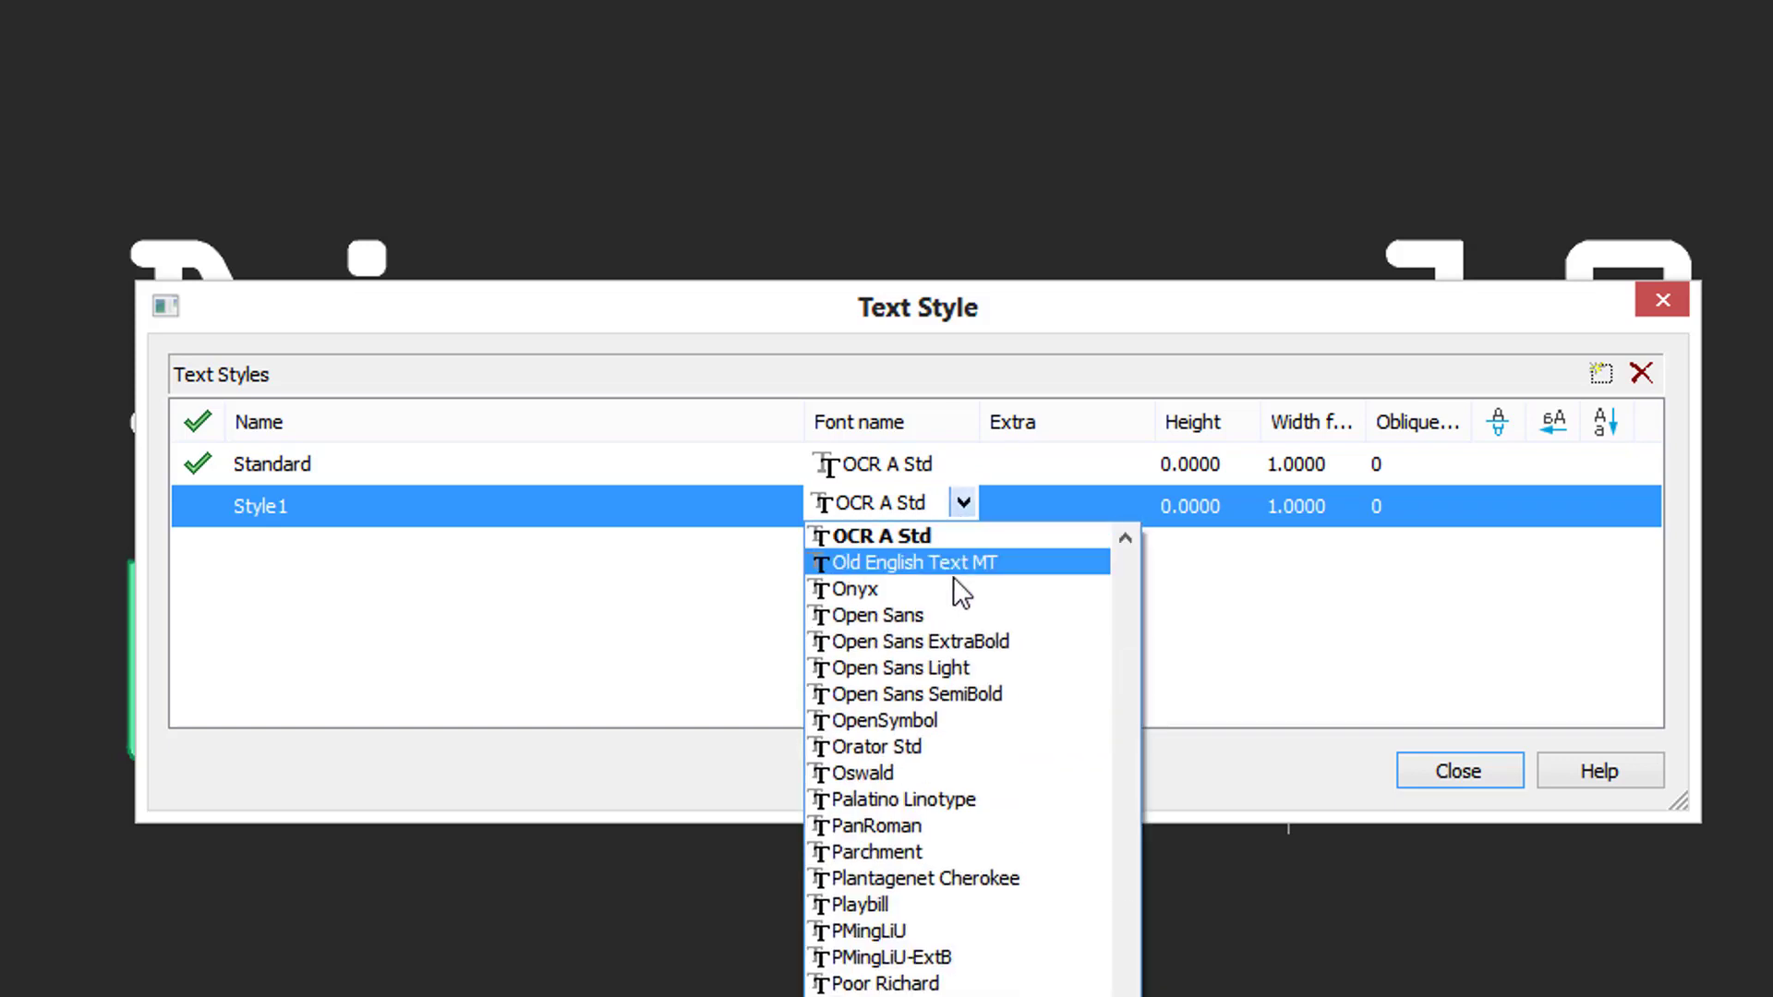
{"action": "left_click", "coordinate": [933, 773]}
Set the new text style's height to 10 and its width factor to 0.85, leaving the text style settings when finished.
{"action": "left_click", "coordinate": [1210, 504]}
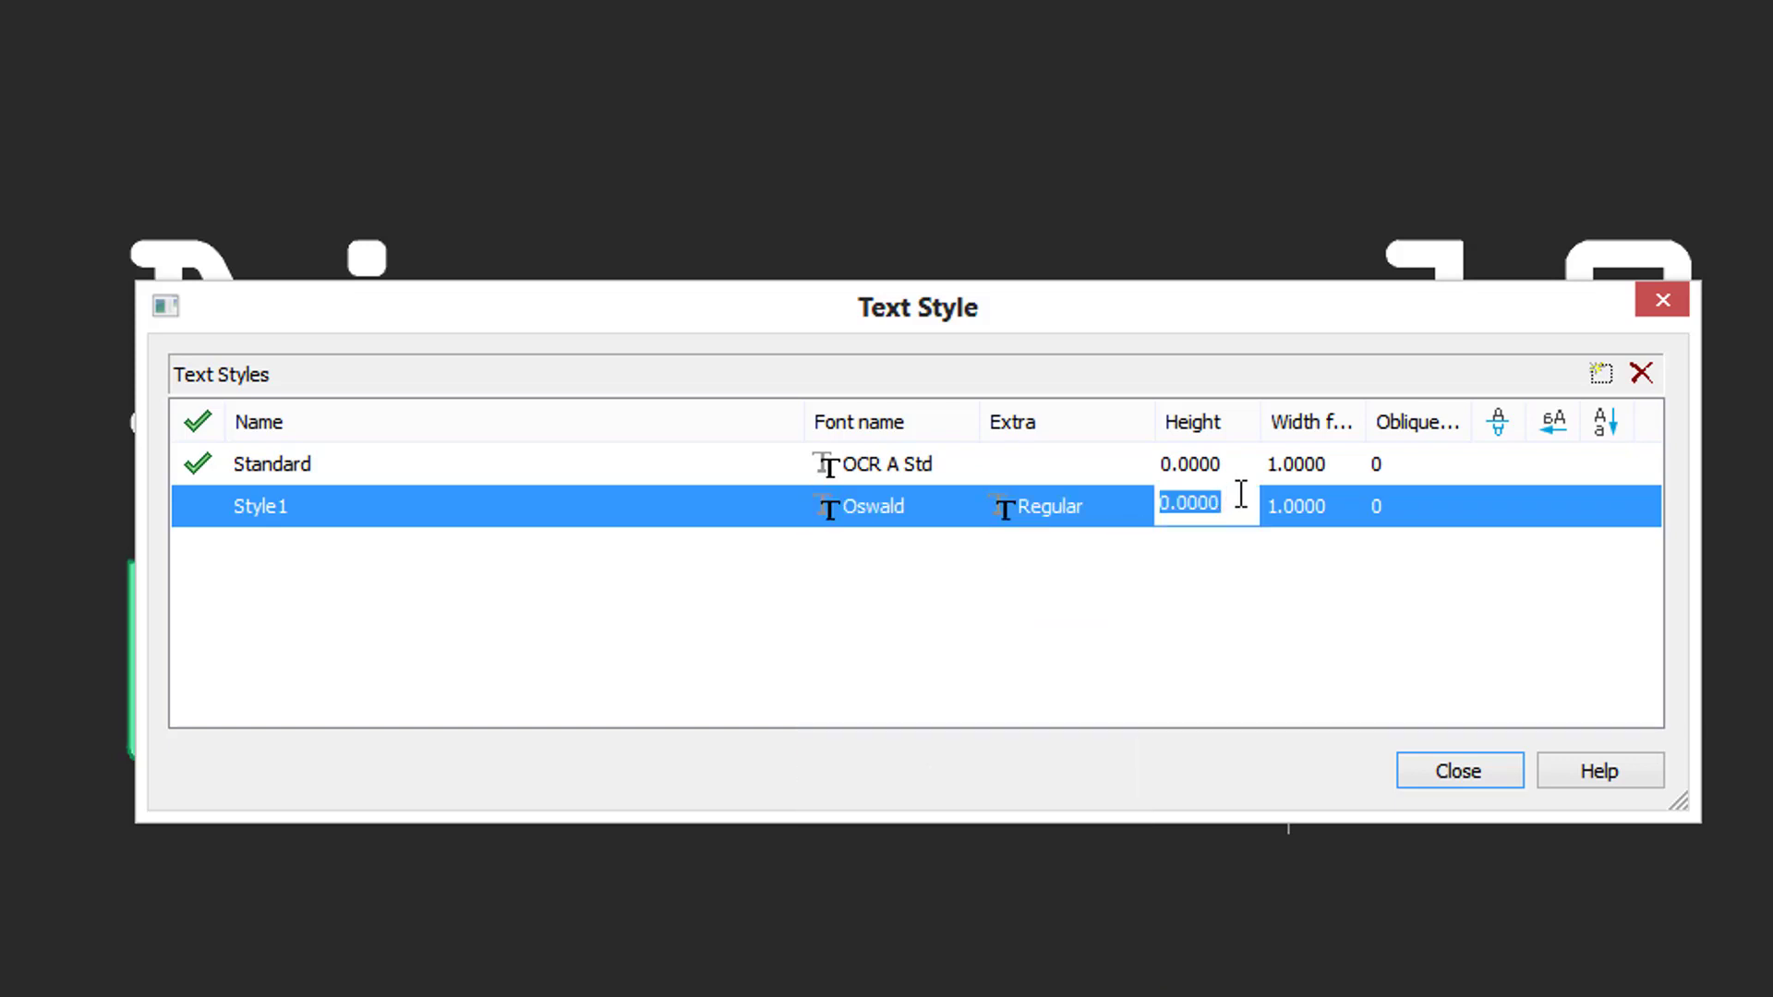
{"action": "type", "text": "10"}
{"action": "left_click", "coordinate": [1288, 506]}
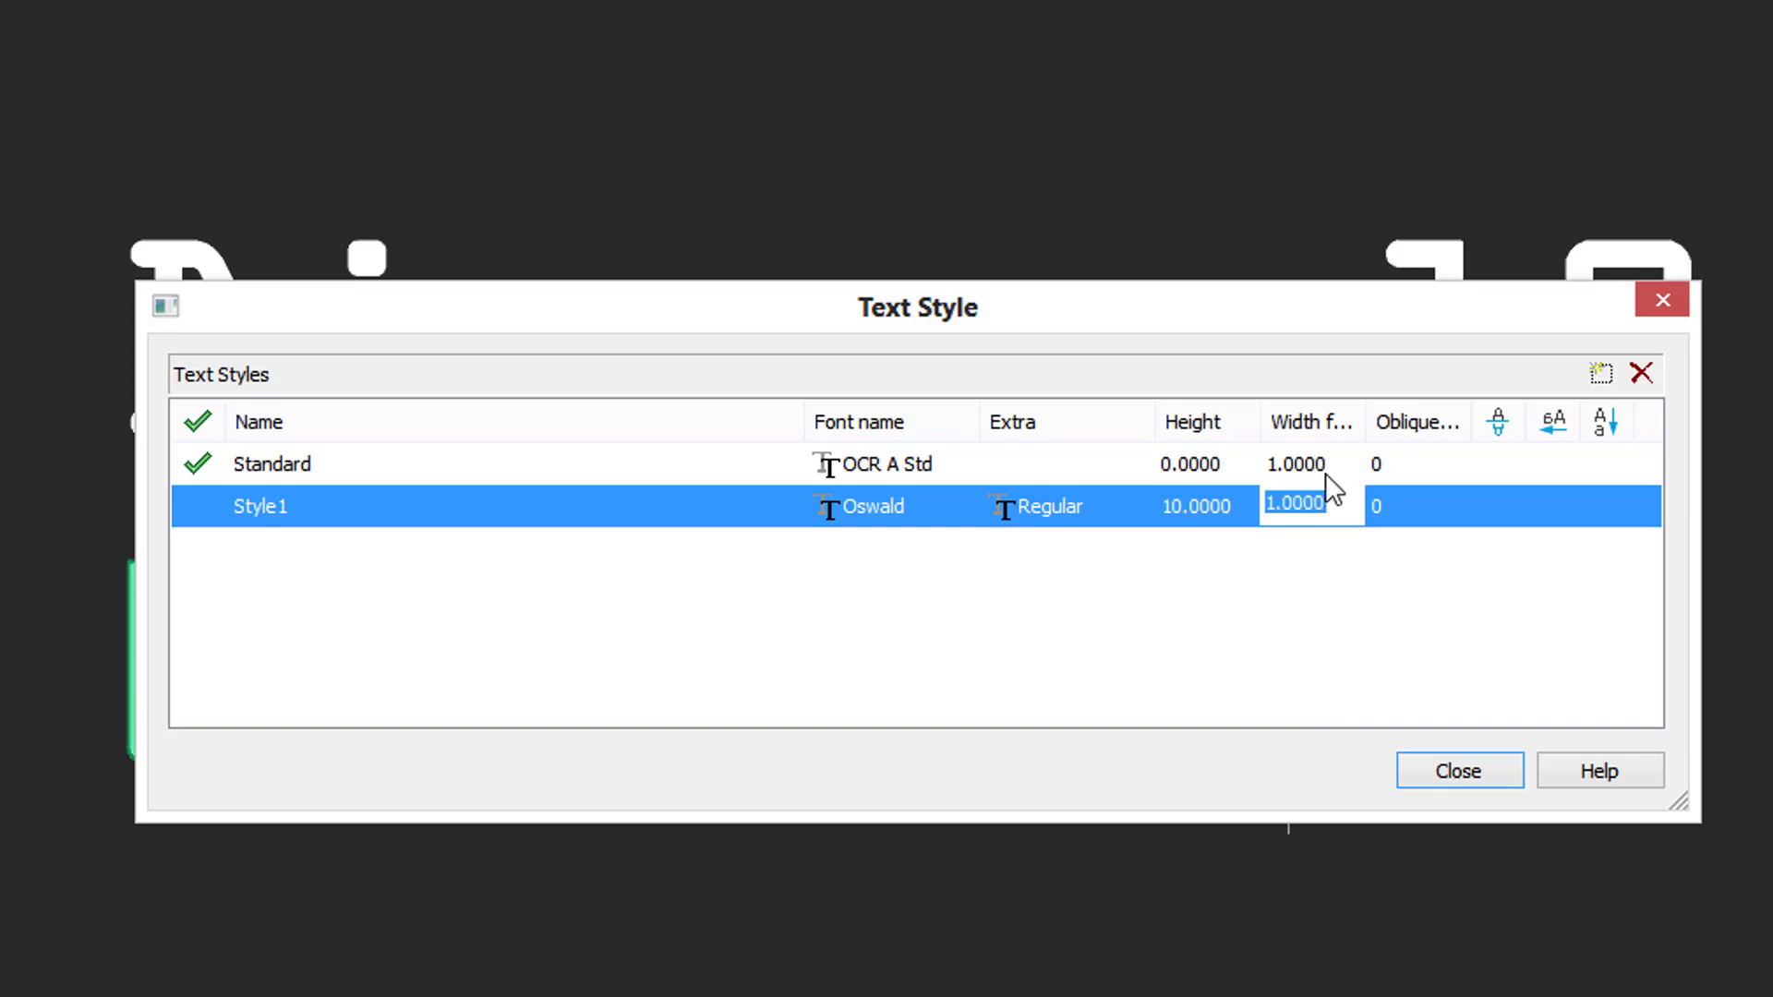
{"action": "type", "text": ".85"}
{"action": "left_click", "coordinate": [1422, 489]}
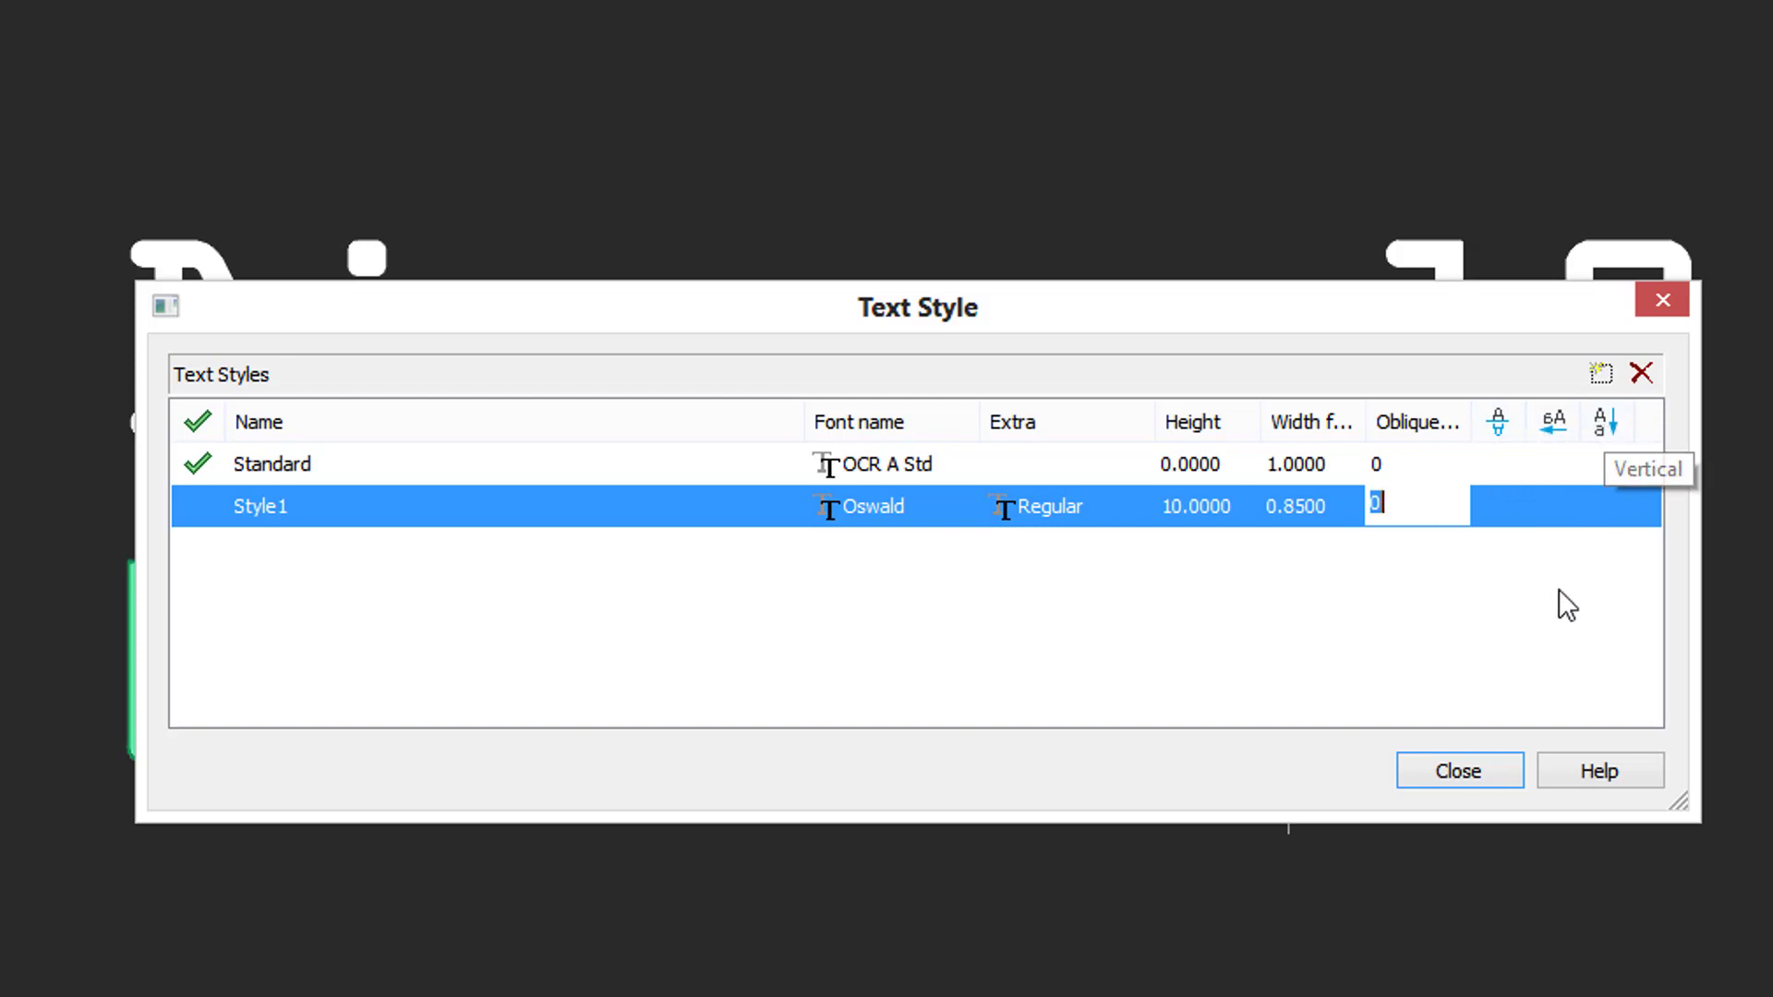
{"action": "left_click", "coordinate": [1484, 774]}
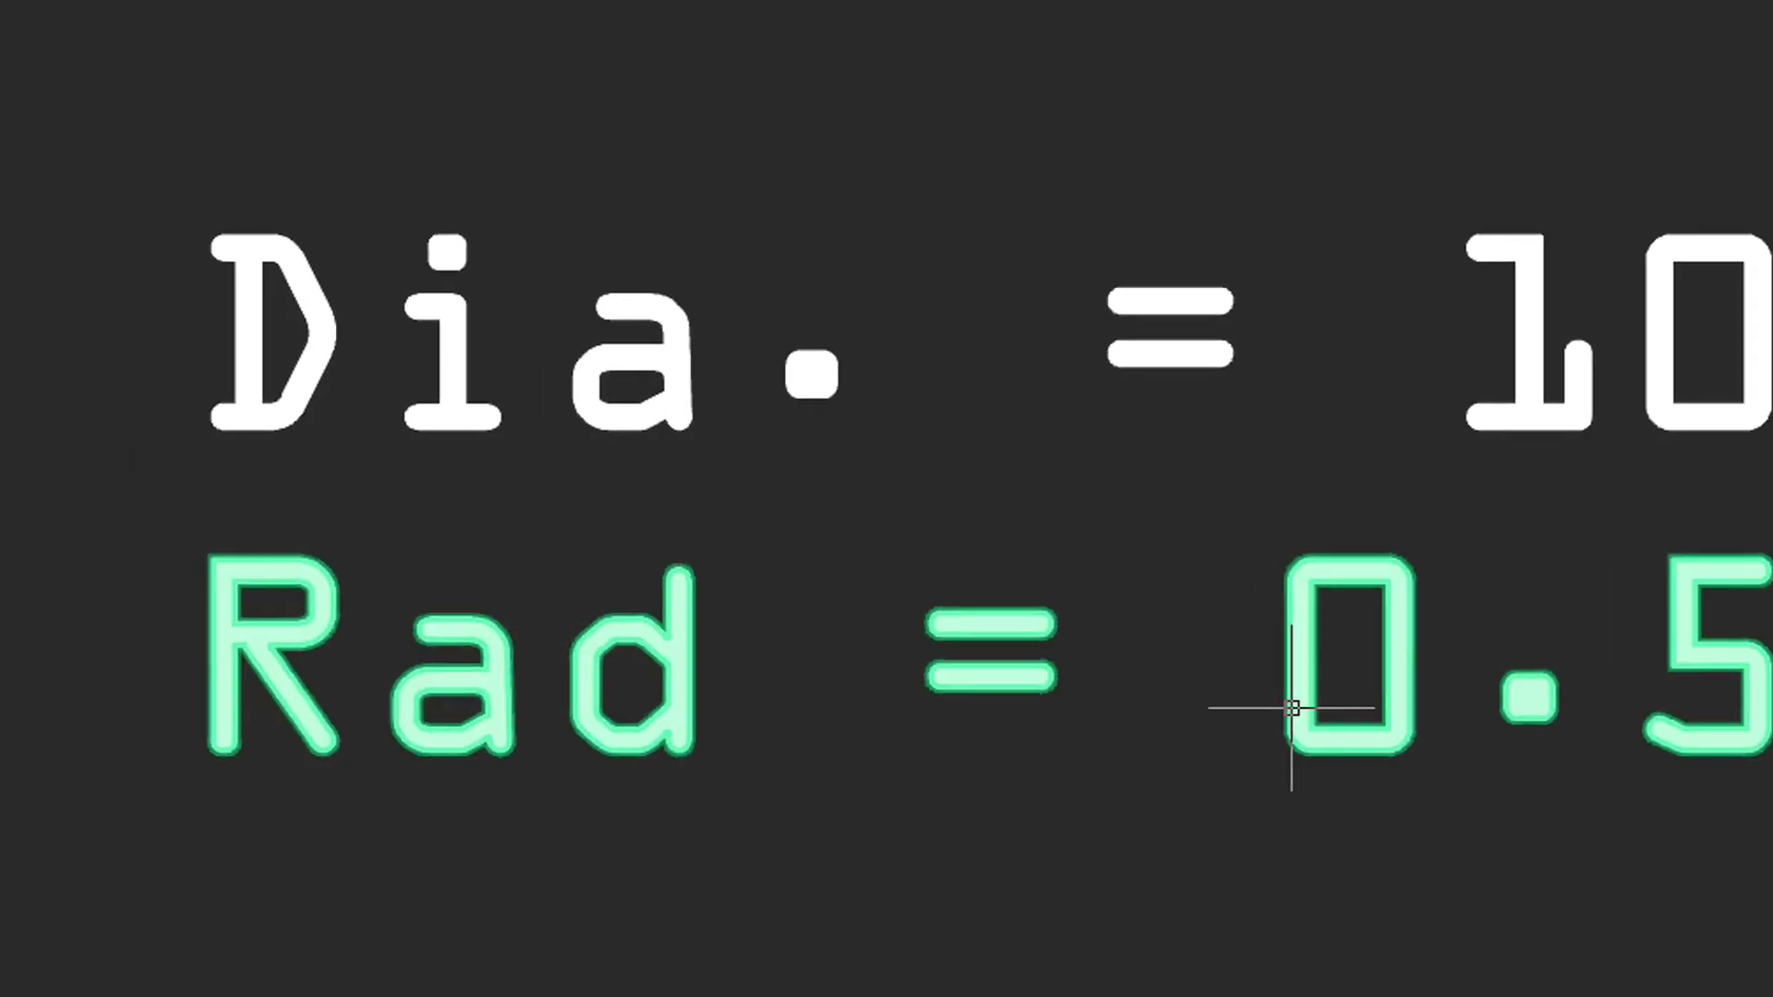
Assign the Style1 text style to the "Rad = 0.5" text.
{"action": "left_click", "coordinate": [681, 591]}
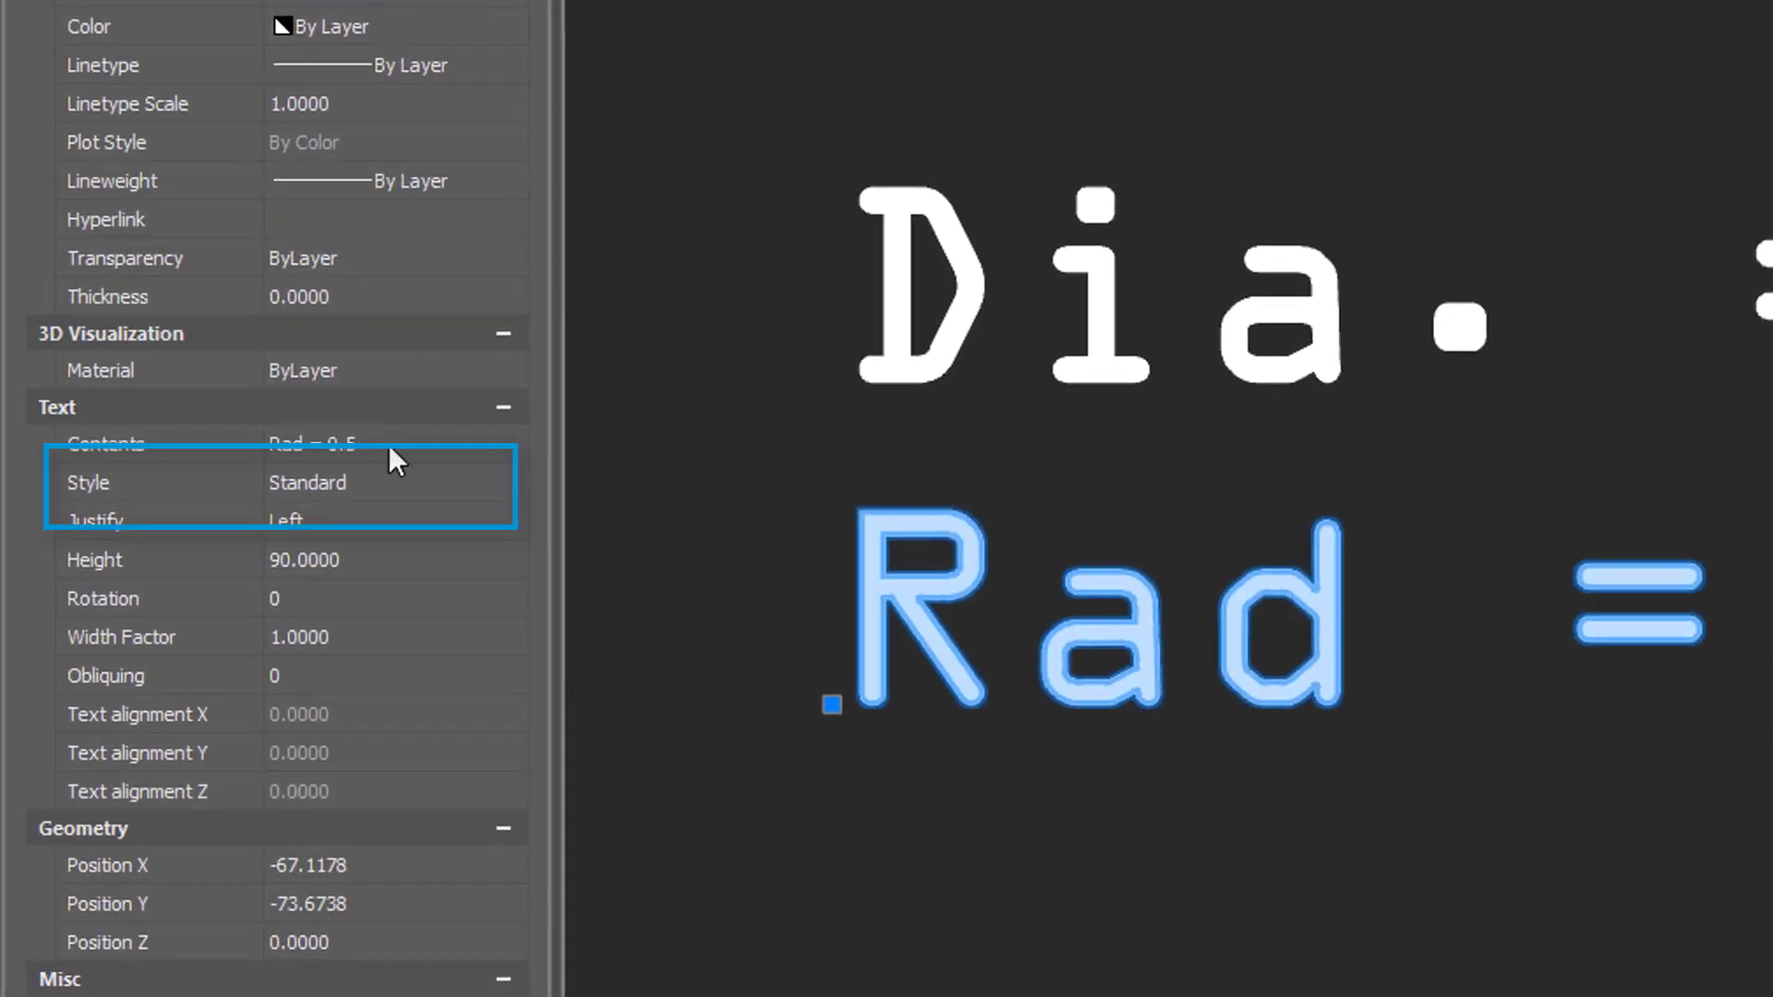
{"action": "left_click", "coordinate": [419, 484]}
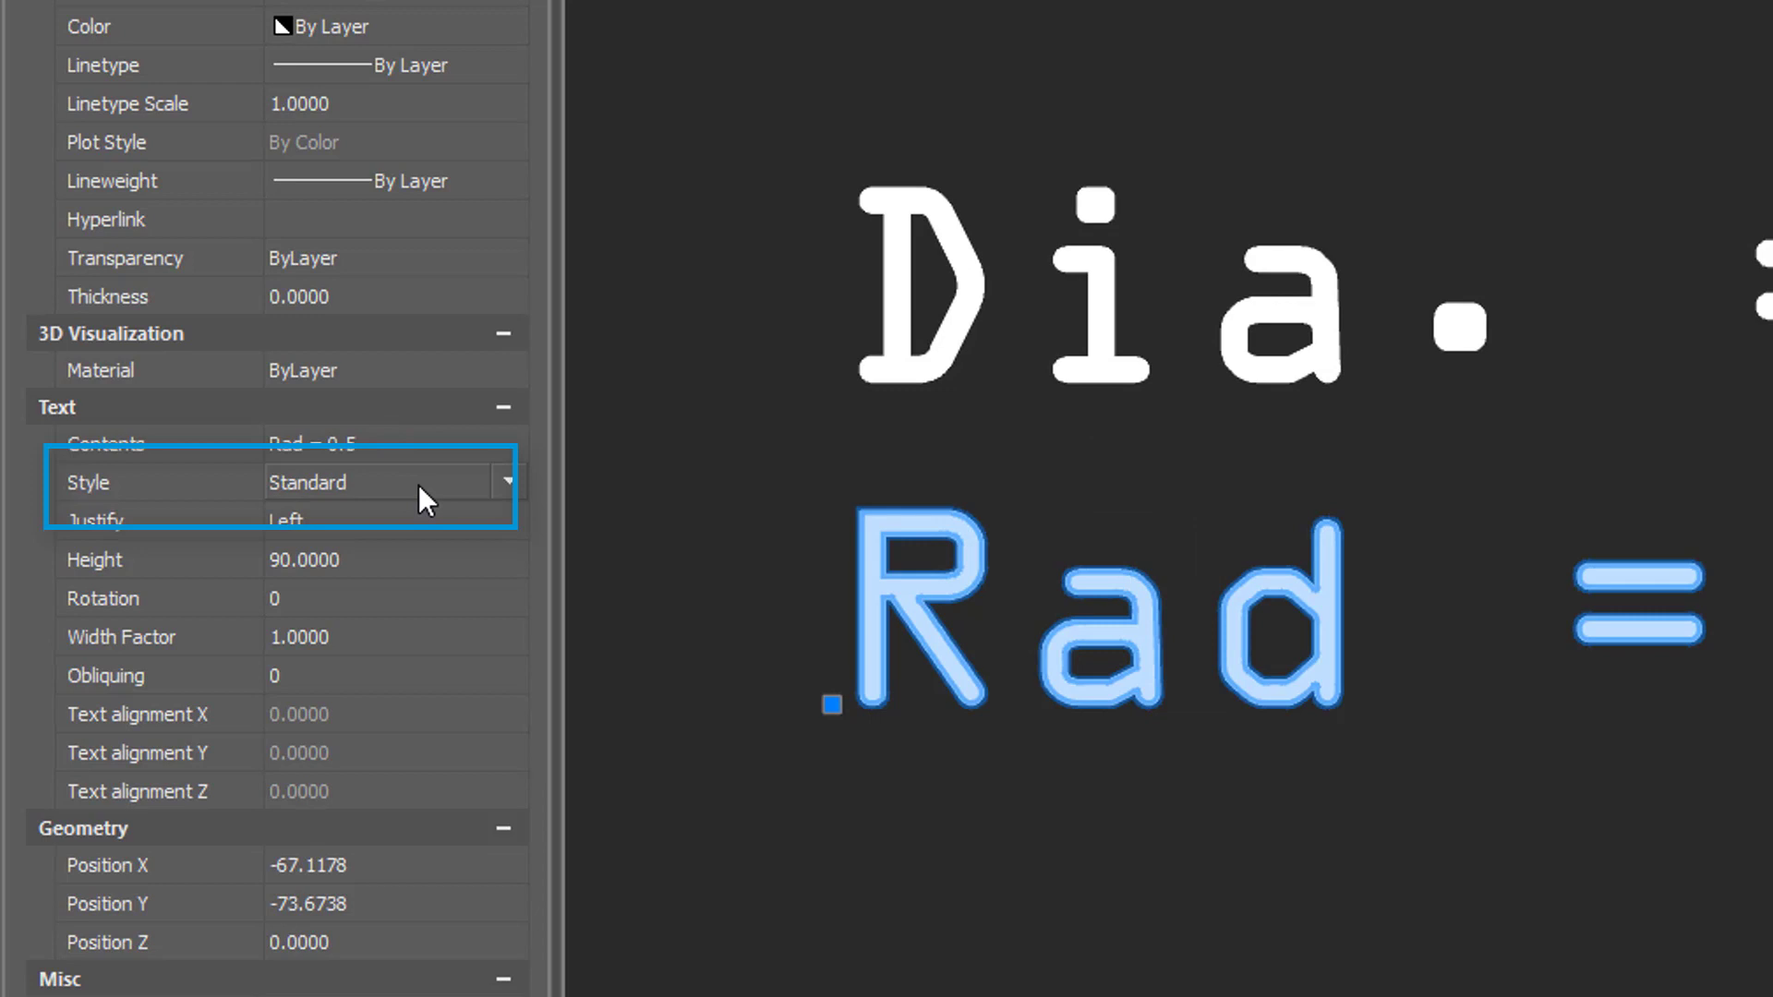
{"action": "left_click", "coordinate": [514, 484]}
{"action": "left_click", "coordinate": [474, 541]}
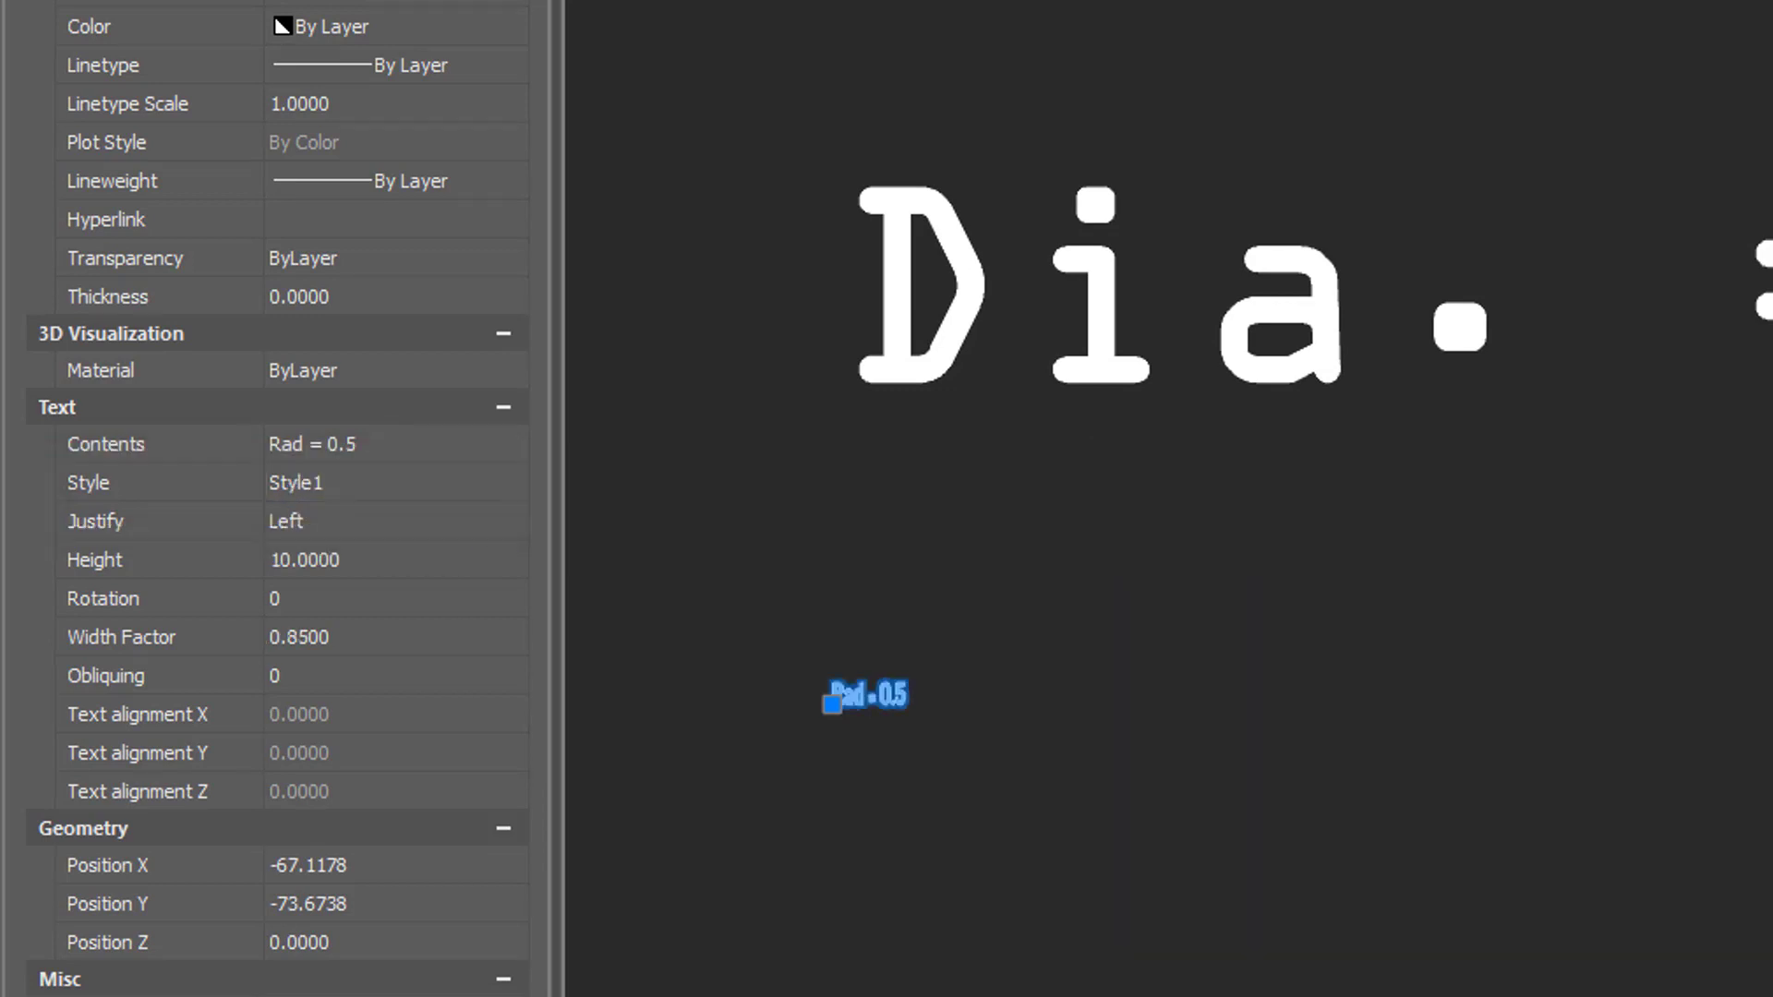
Place the single-line text "25" above and right of the cross mark, and "50" farther right under the arc.
{"action": "scroll", "coordinate": [857, 757], "scroll_direction": "up", "scroll_amount": 9}
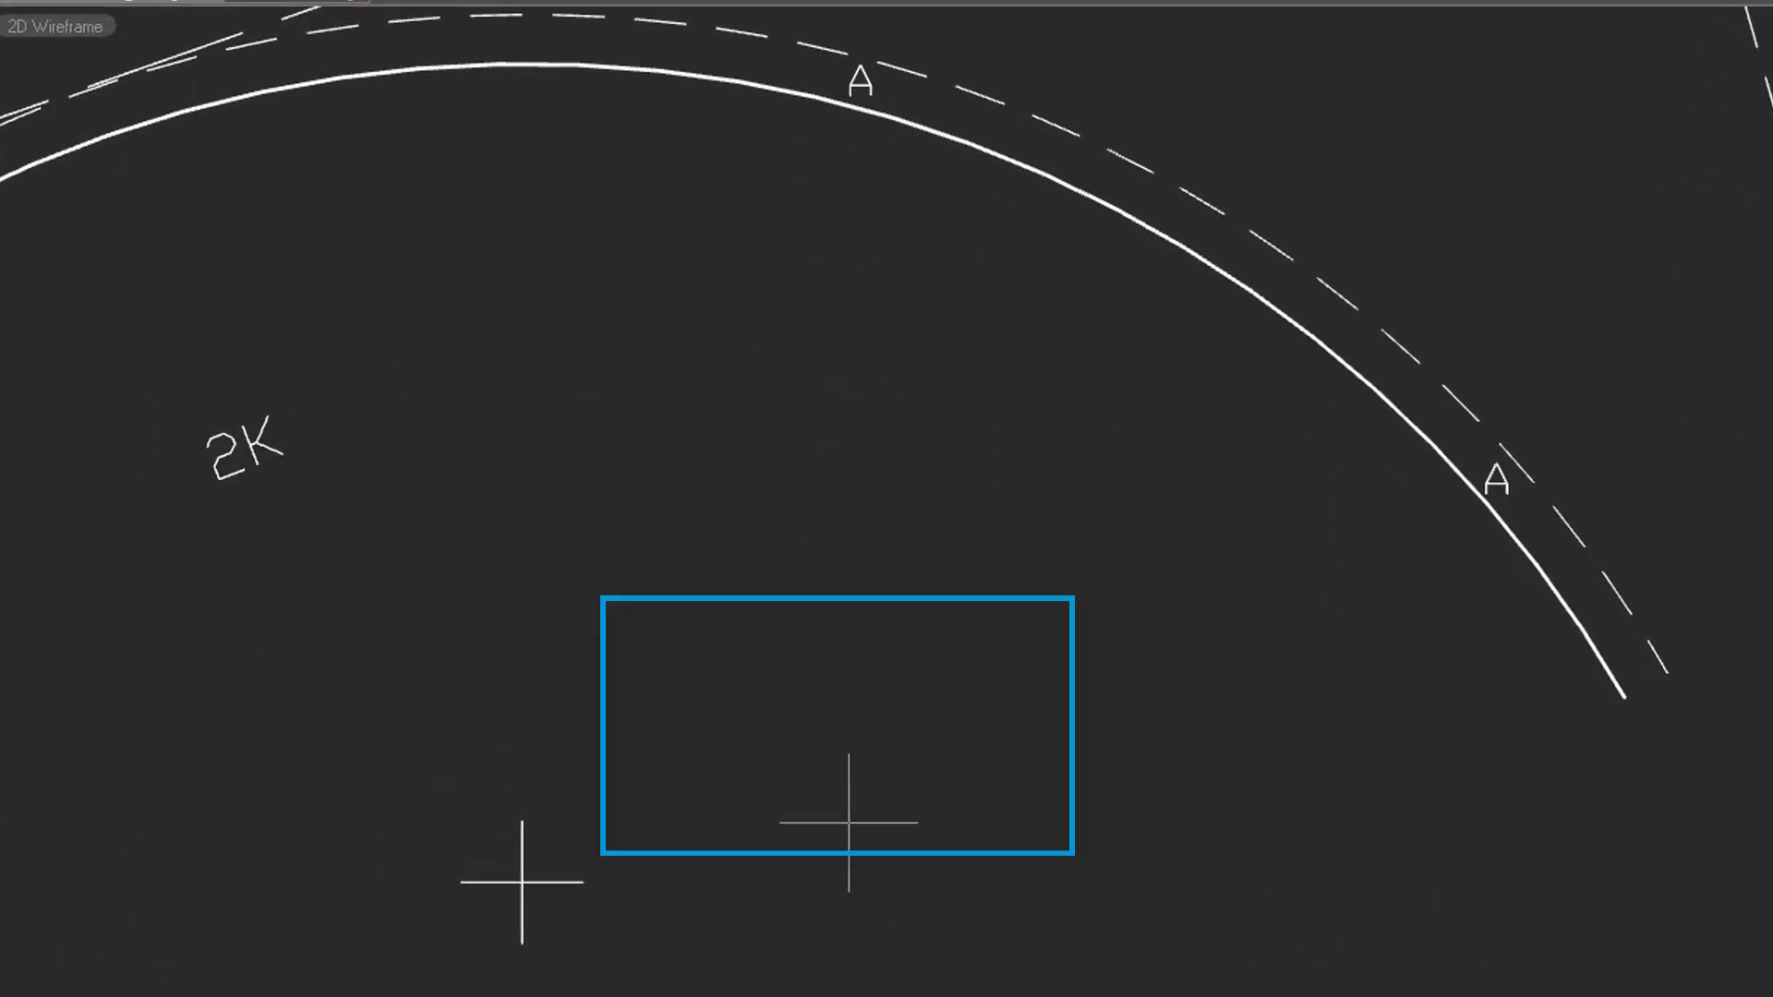
{"action": "left_click", "coordinate": [706, 739]}
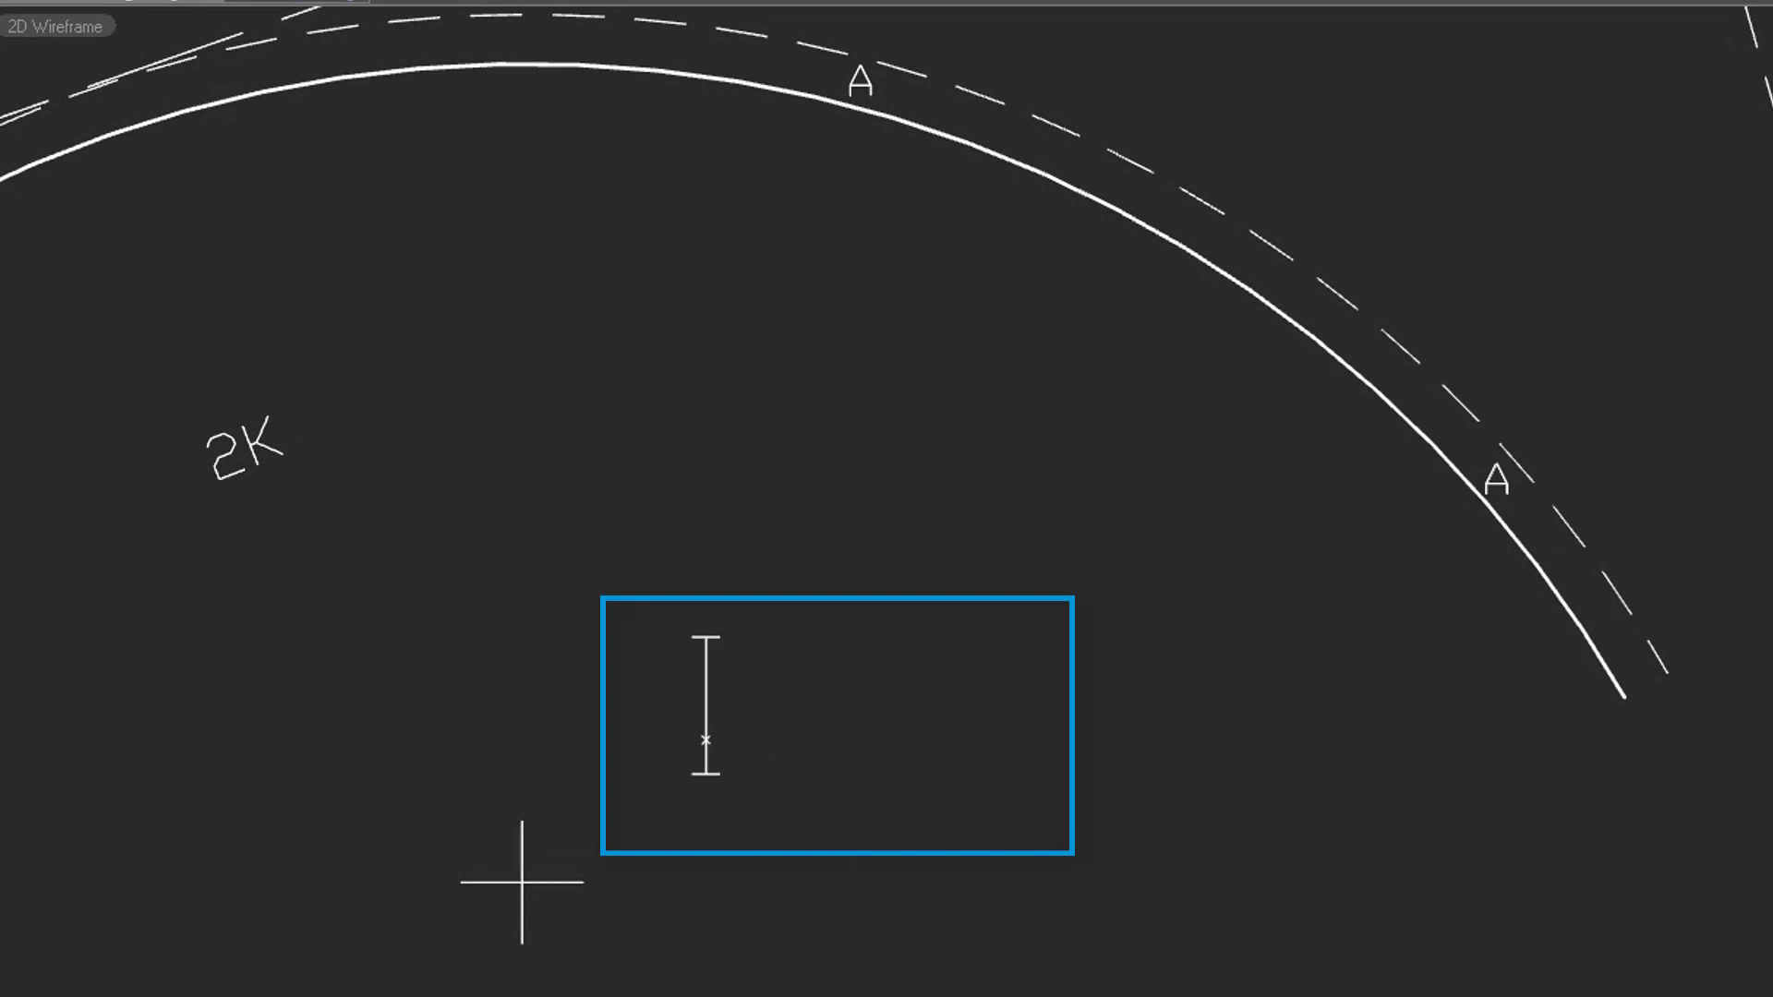
{"action": "type", "text": "25"}
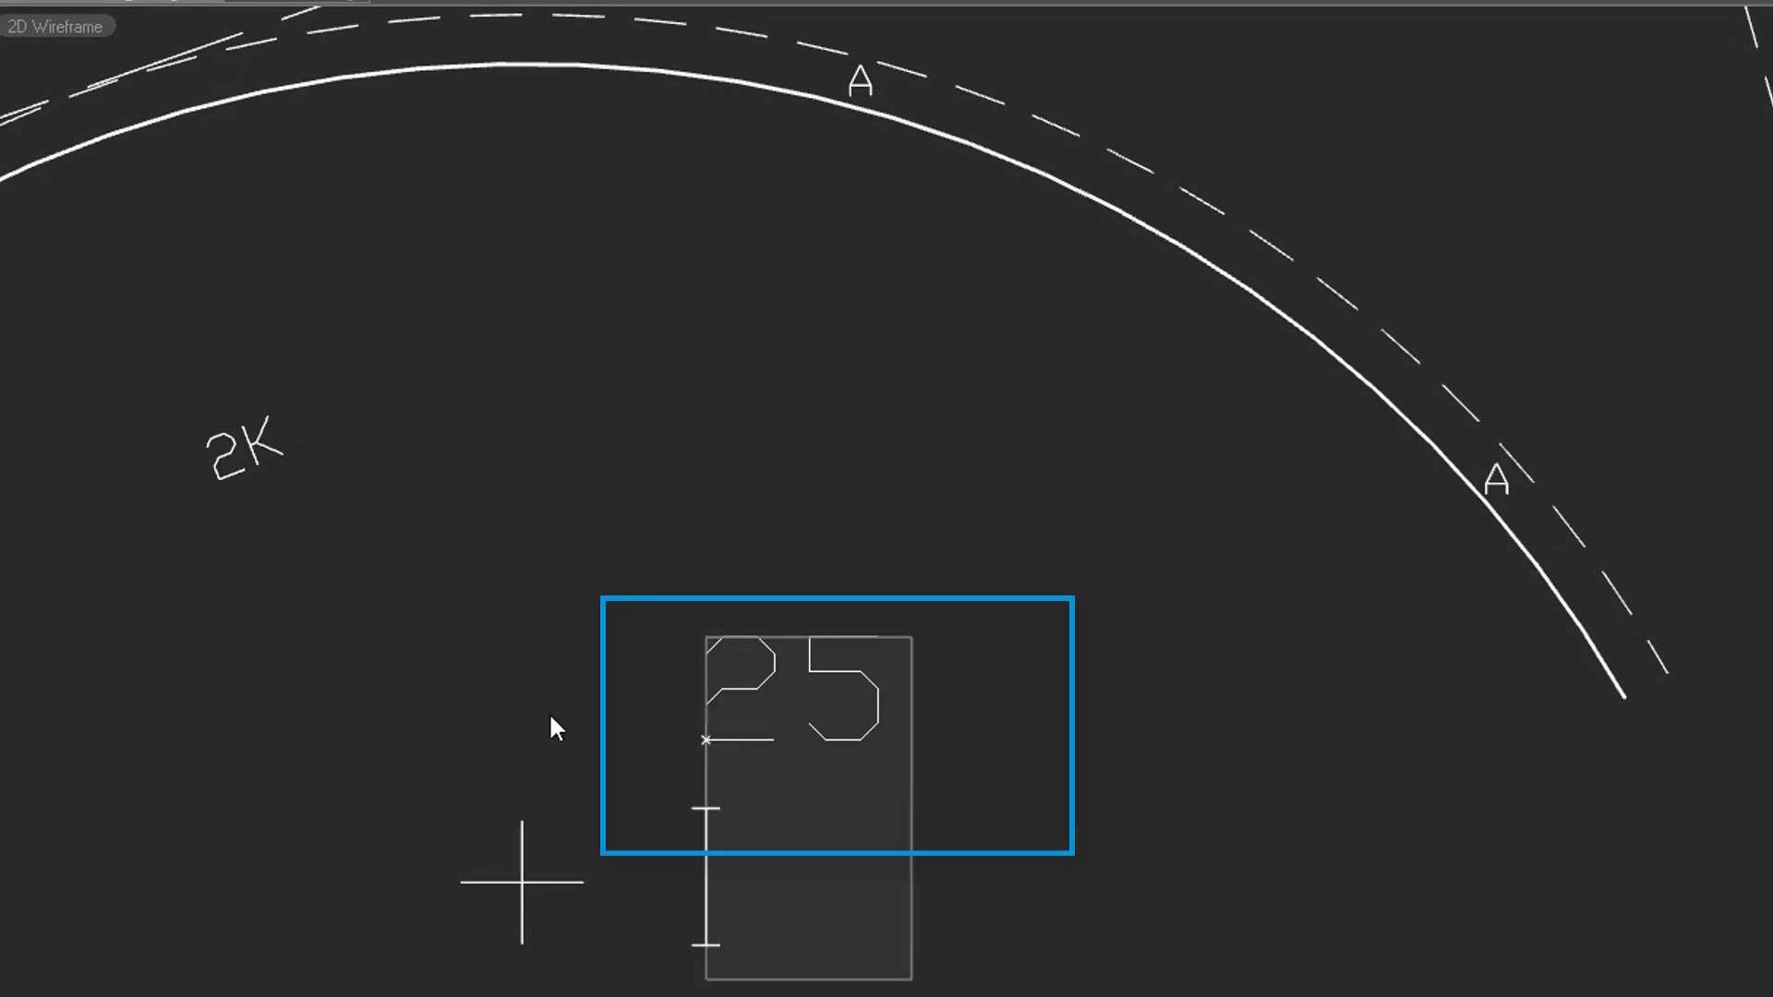
{"action": "left_click", "coordinate": [1165, 678]}
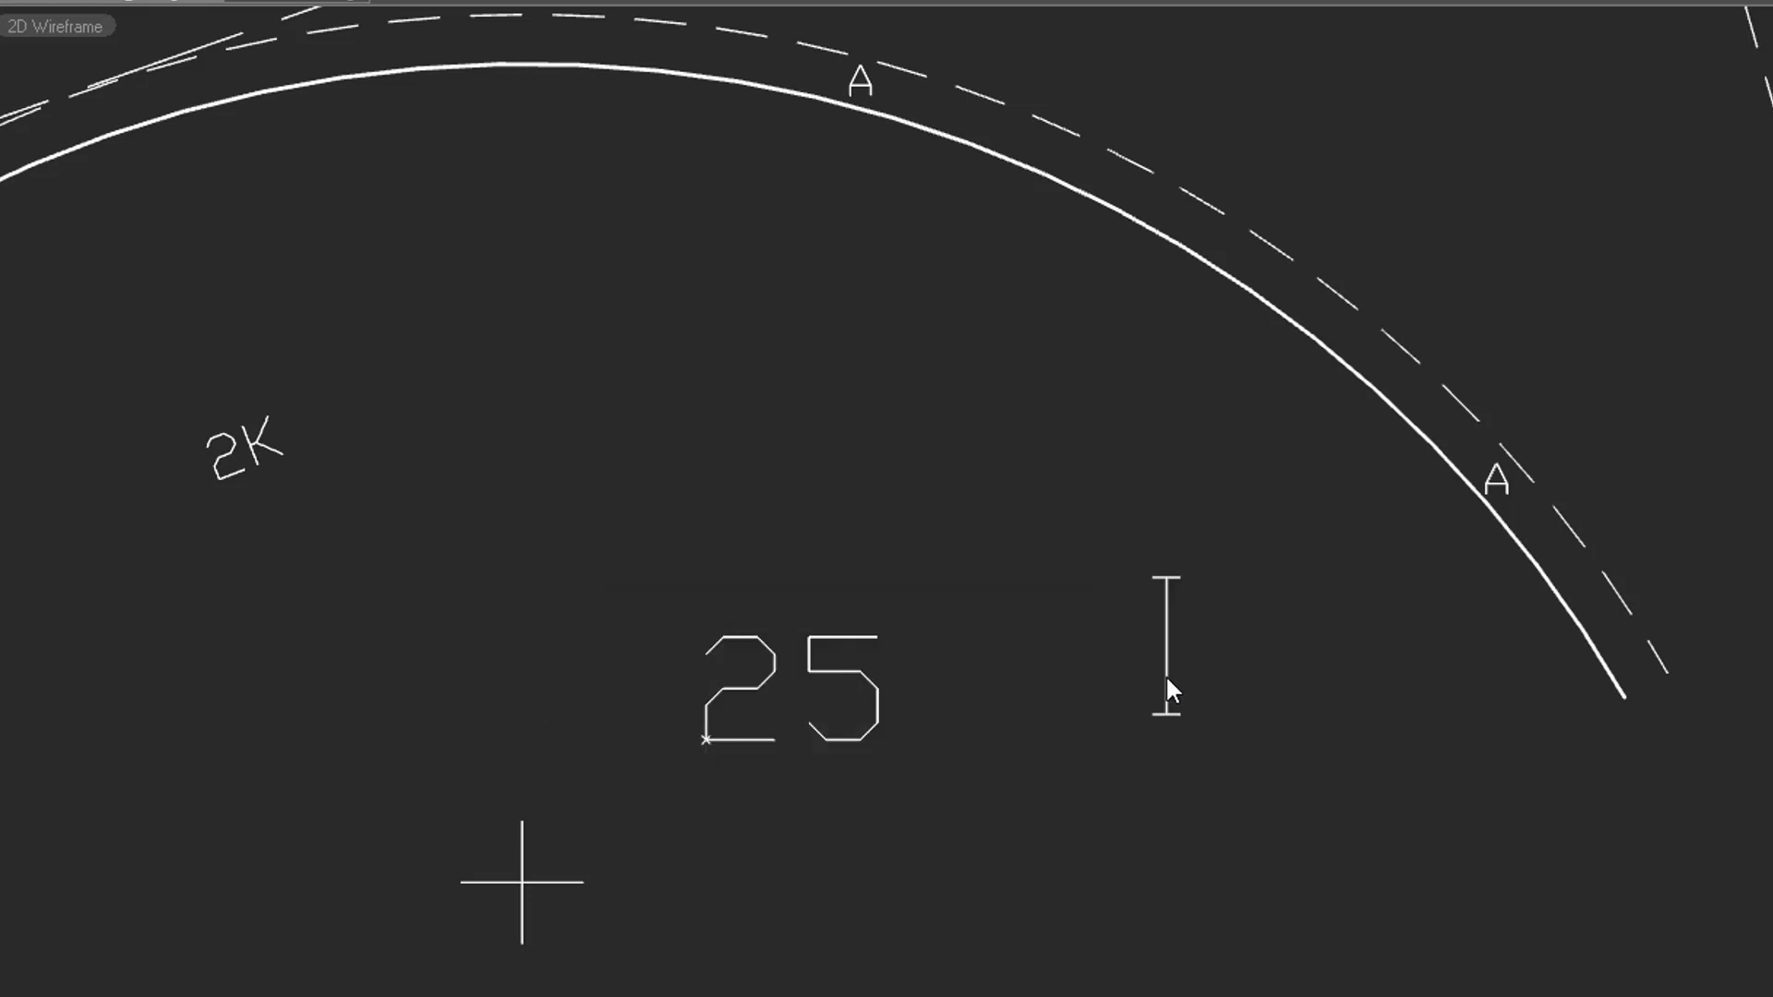
{"action": "type", "text": "50"}
{"action": "key", "text": "Return"}
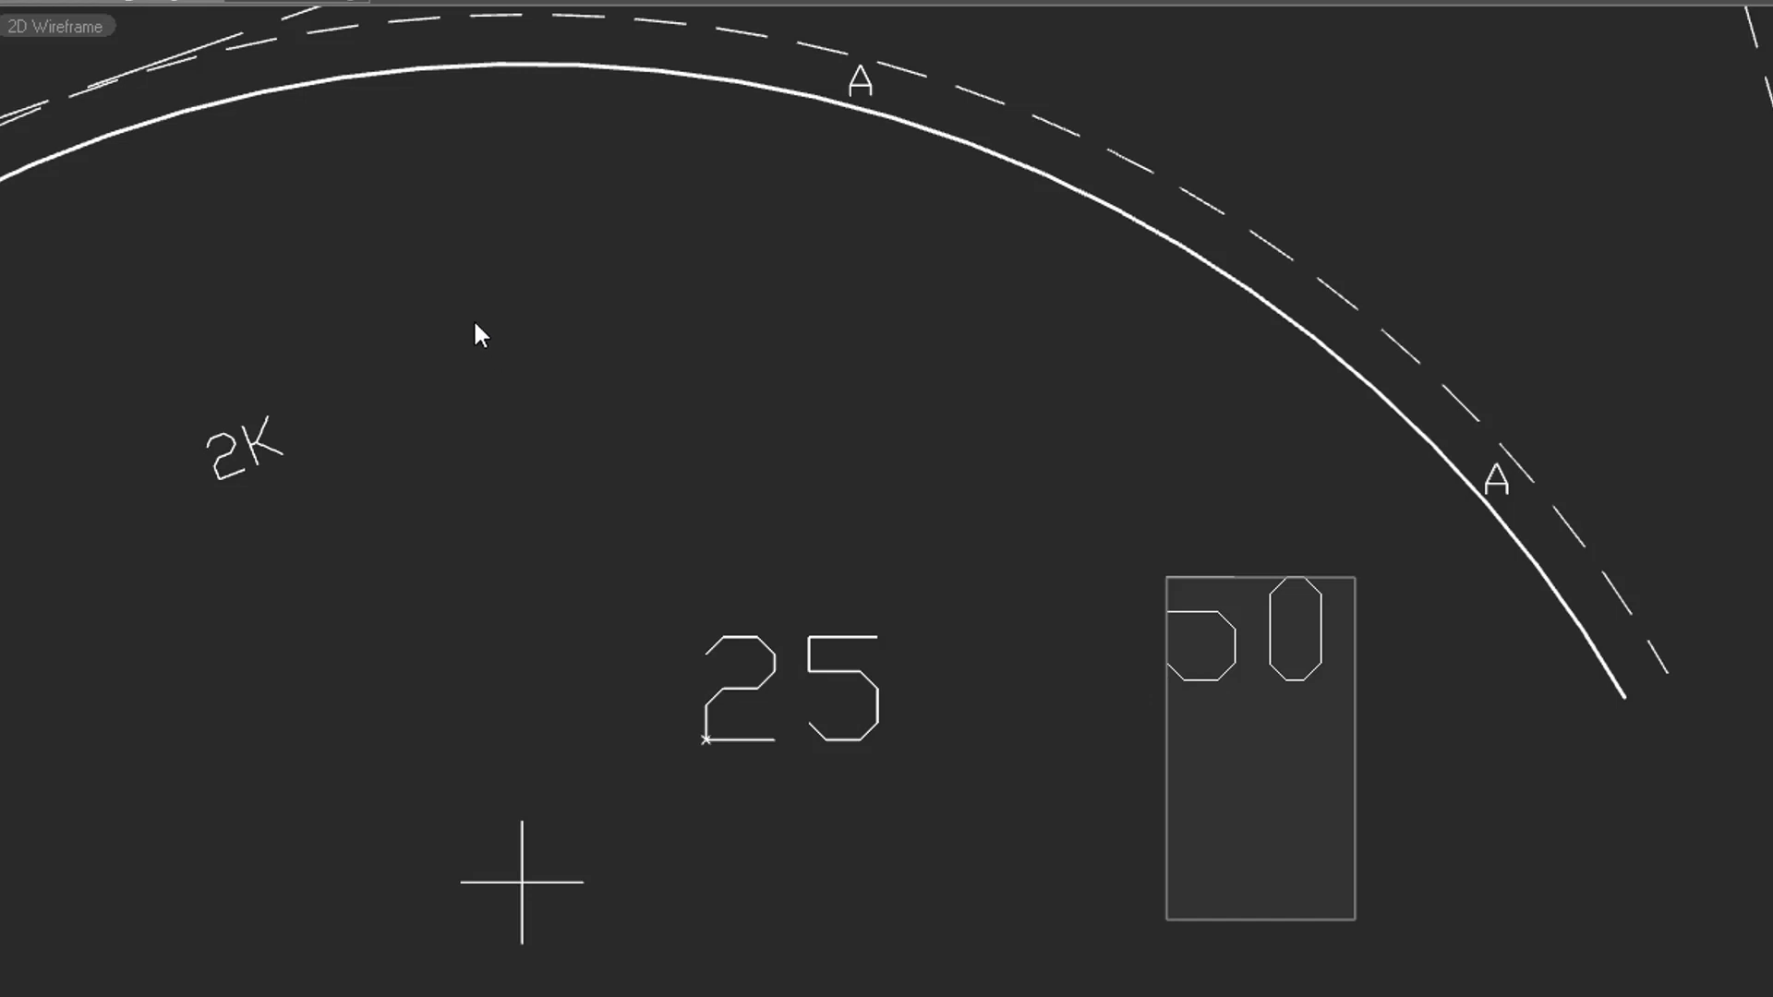
Add the texts "75" above and right of the "2K" label and "100" below that label, ending the text command.
{"action": "left_click", "coordinate": [475, 321]}
{"action": "type", "text": "75"}
{"action": "key", "text": "Return"}
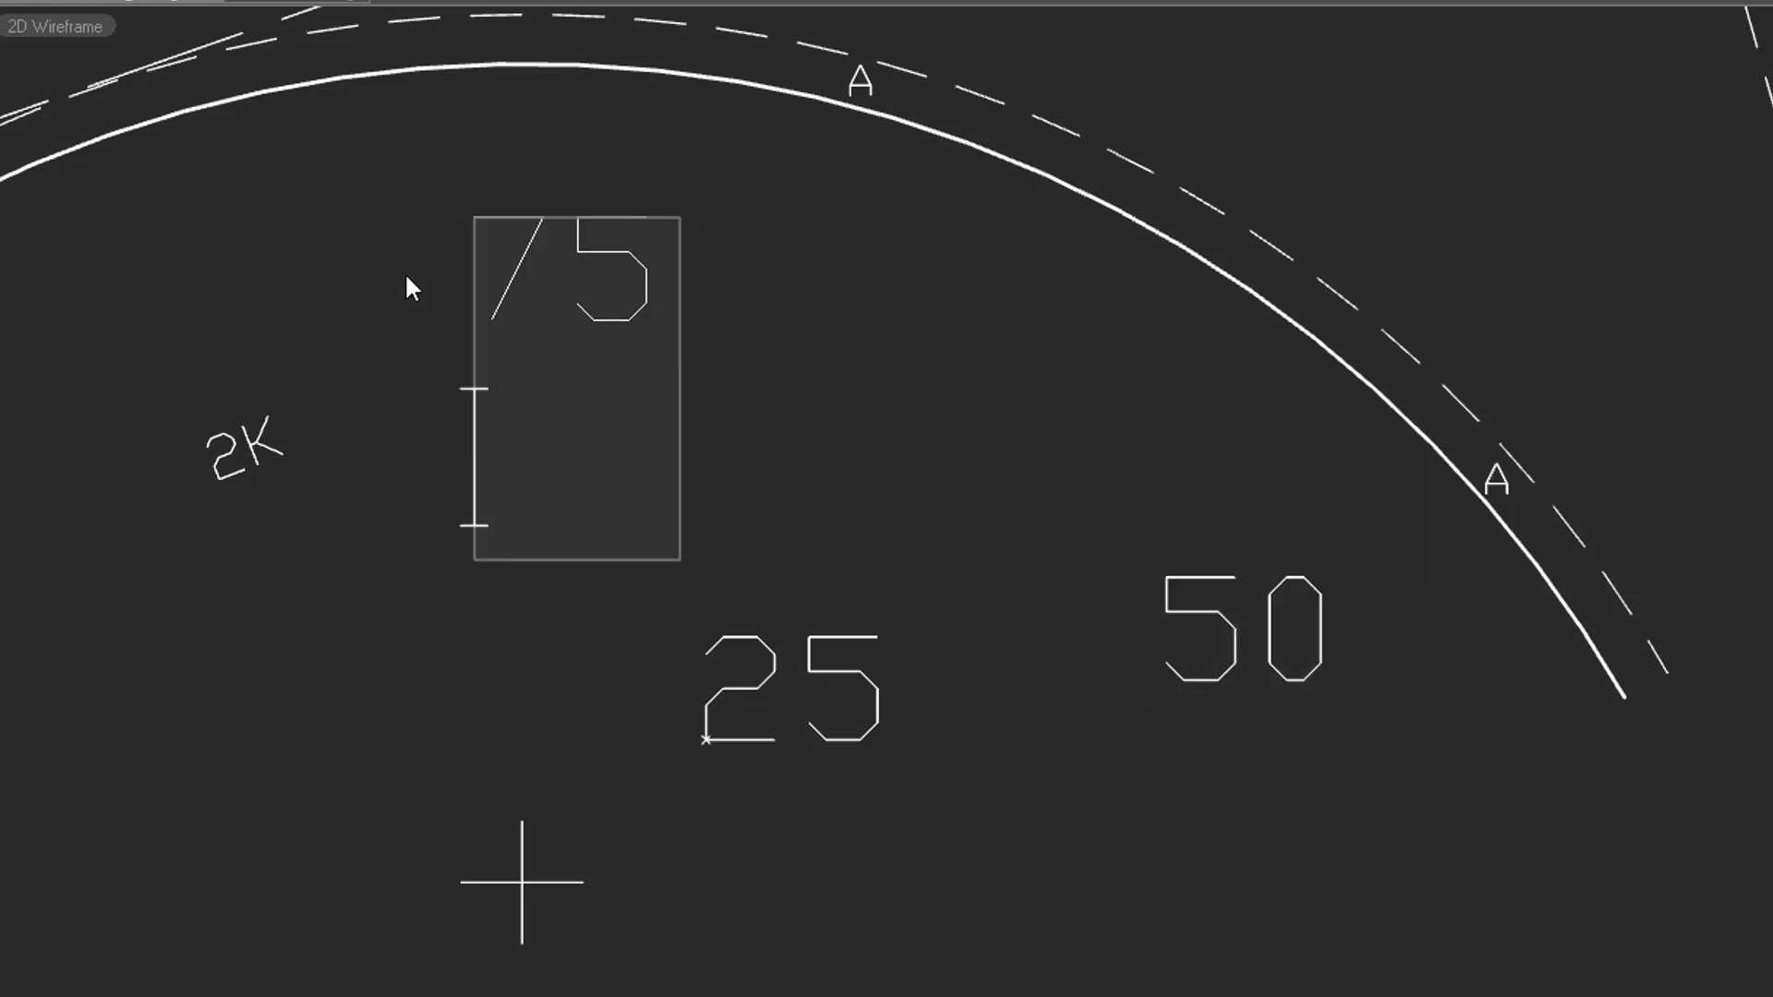
{"action": "left_click", "coordinate": [175, 690]}
{"action": "type", "text": "1"}
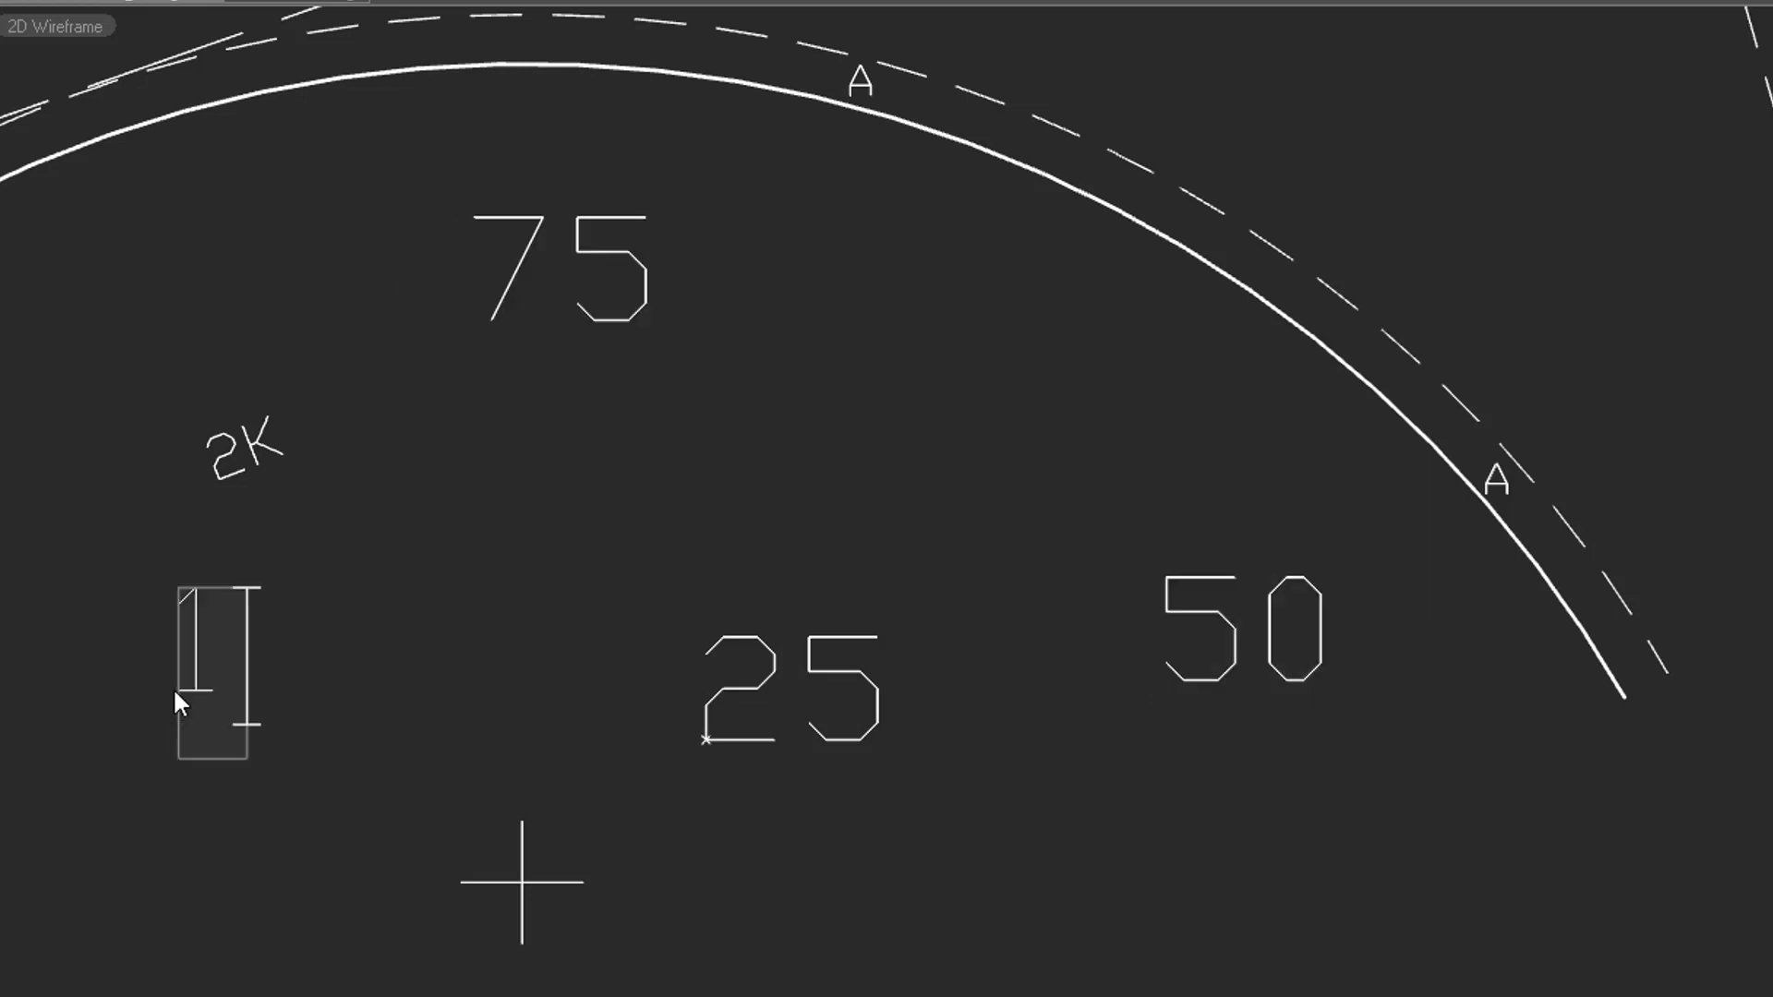
{"action": "type", "text": "00"}
{"action": "key", "text": "Return"}
{"action": "key", "text": "Return"}
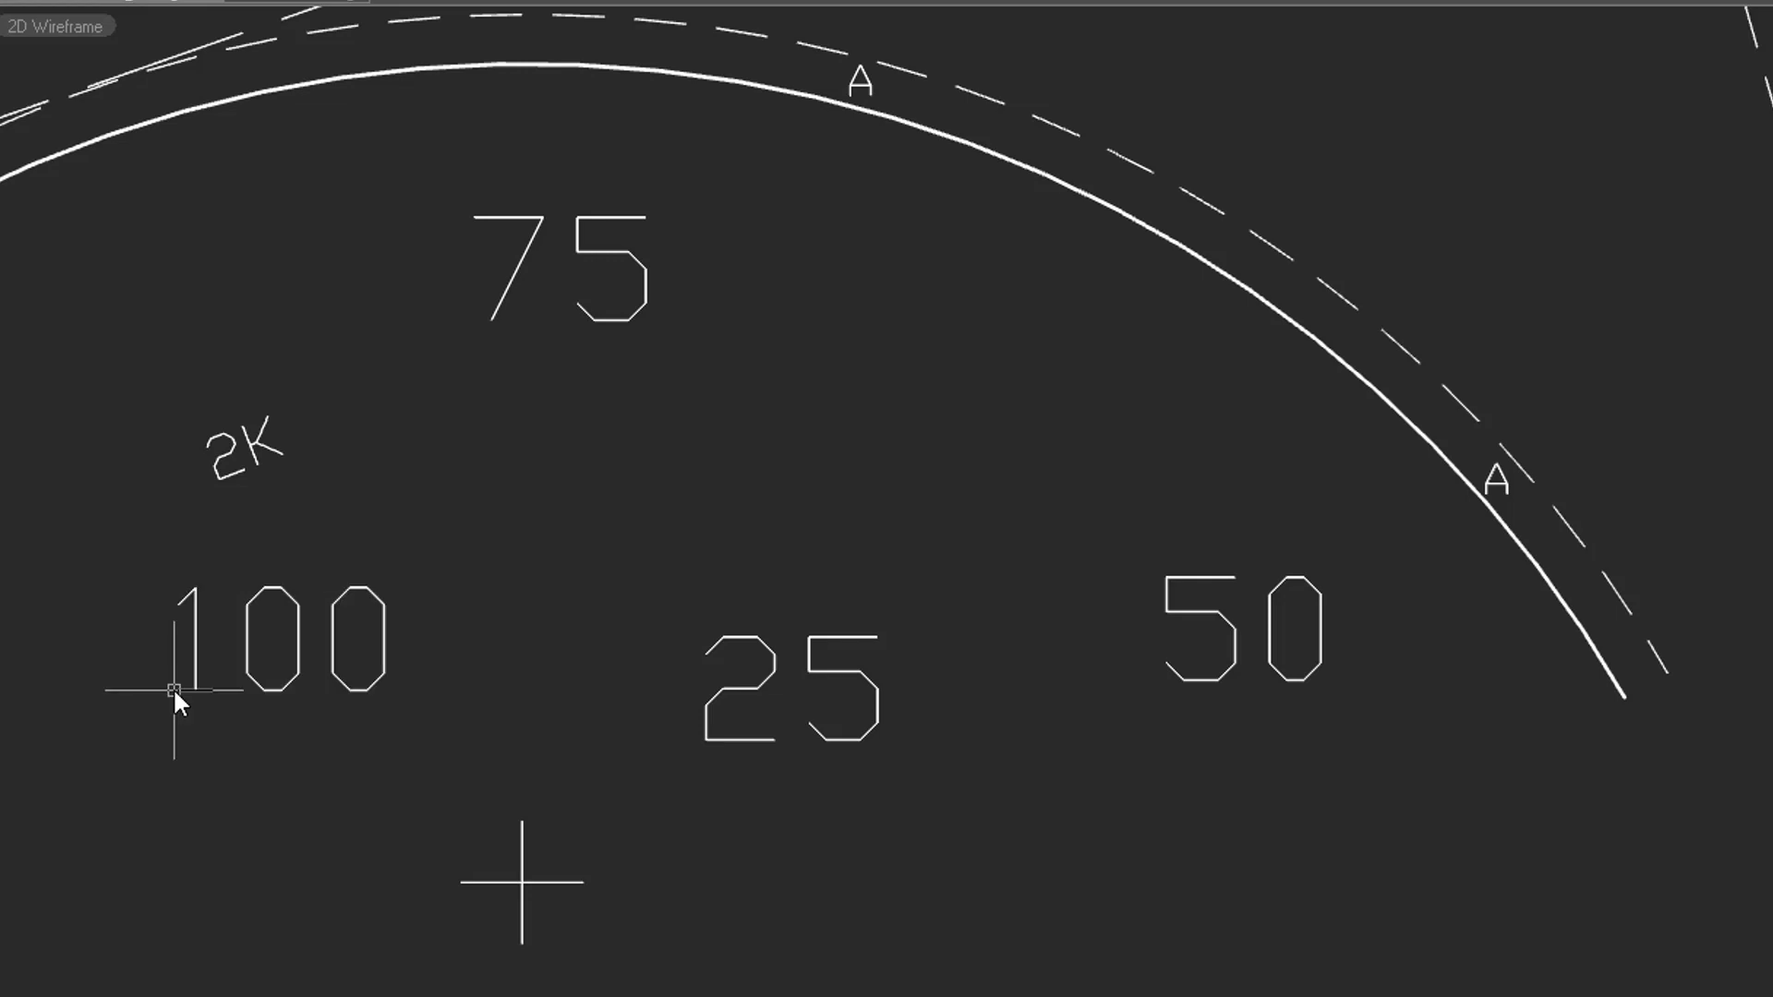